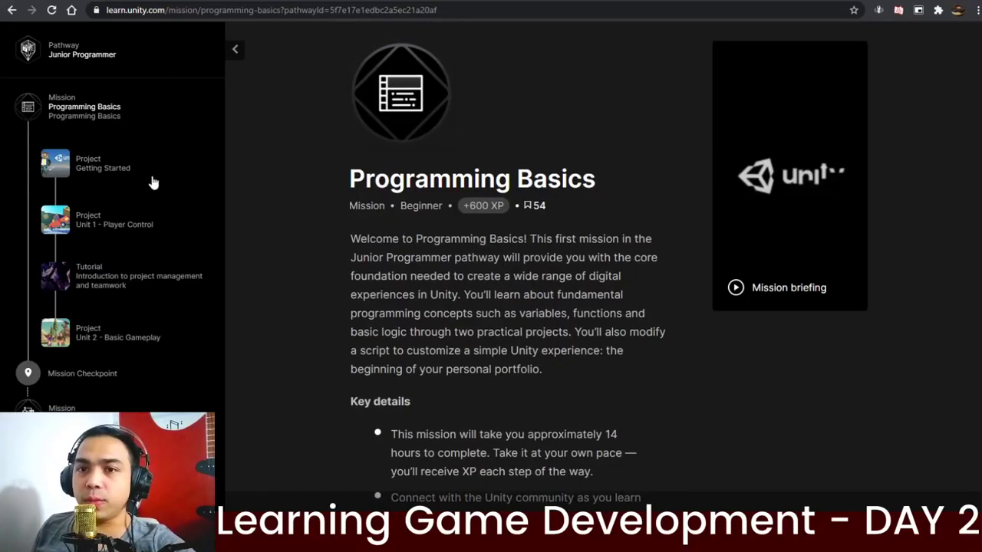
# Look through the Programming Basics mission outline to see its projects, tutorial and checkpoint
pyautogui.scroll(-2, 126, 196)
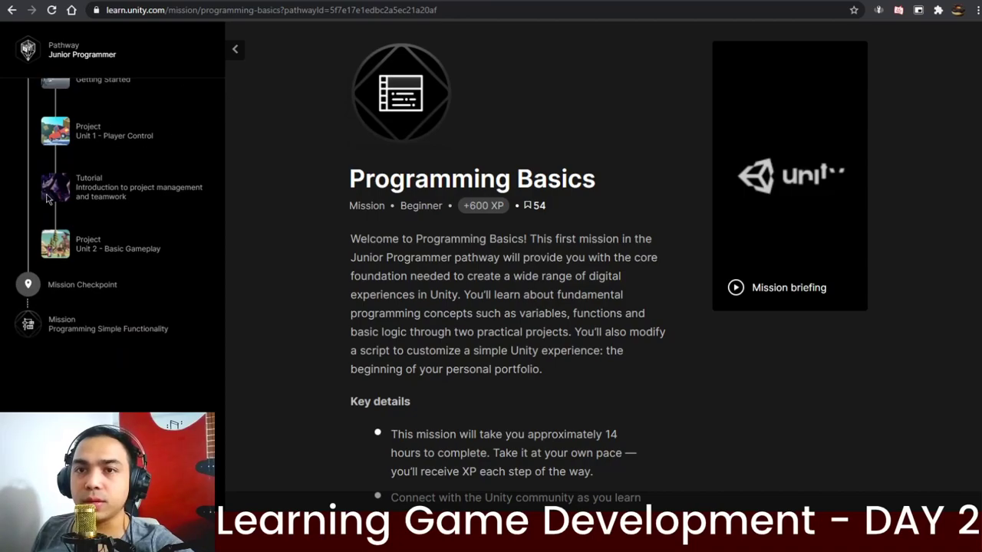
pyautogui.scroll(-2, 606, 307)
pyautogui.scroll(-4, 673, 153)
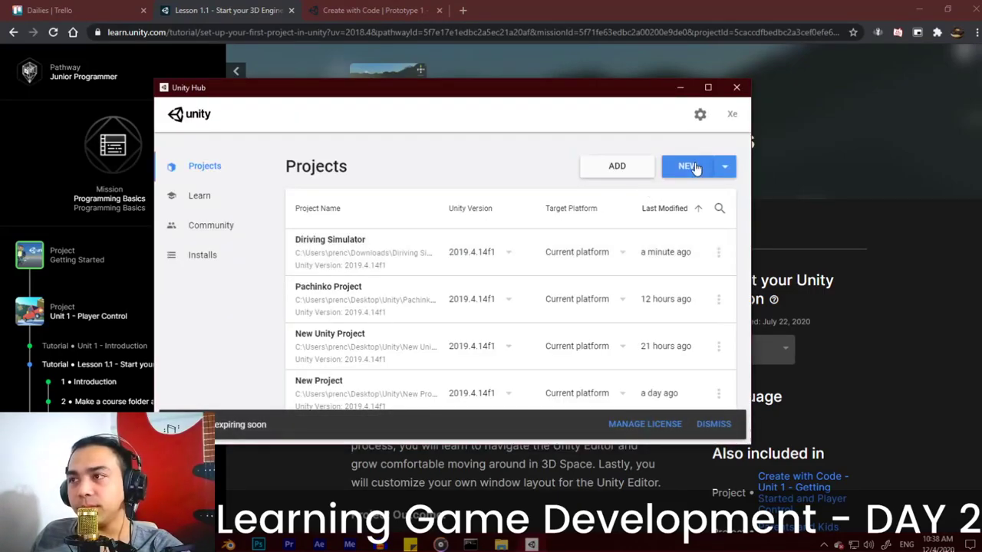
# Create a new 3D project named "Basic Movement Controls" in the Downloads folder from Unity Hub
pyautogui.click(689, 166)
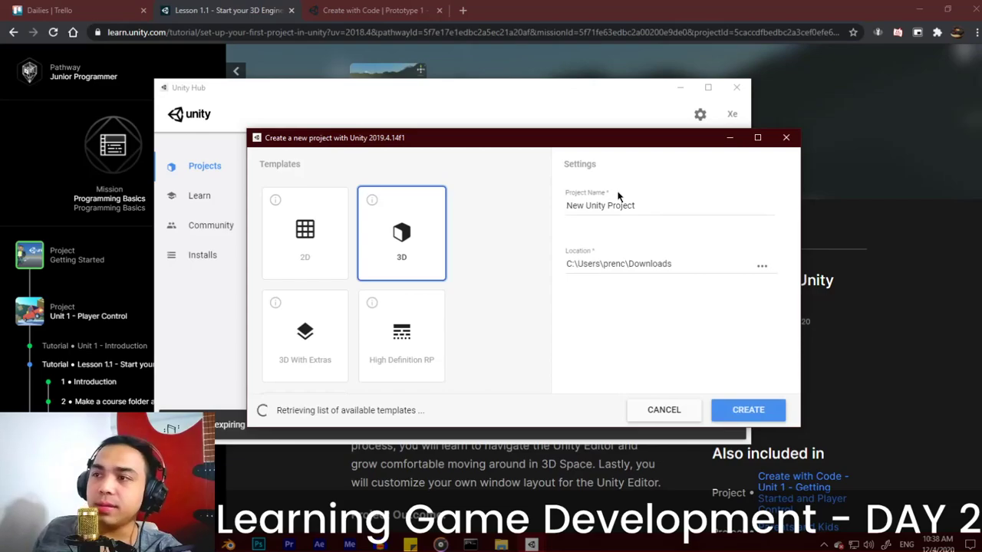
pyautogui.click(623, 205)
pyautogui.hotkey('ctrl', 'a')
pyautogui.write('Bas')
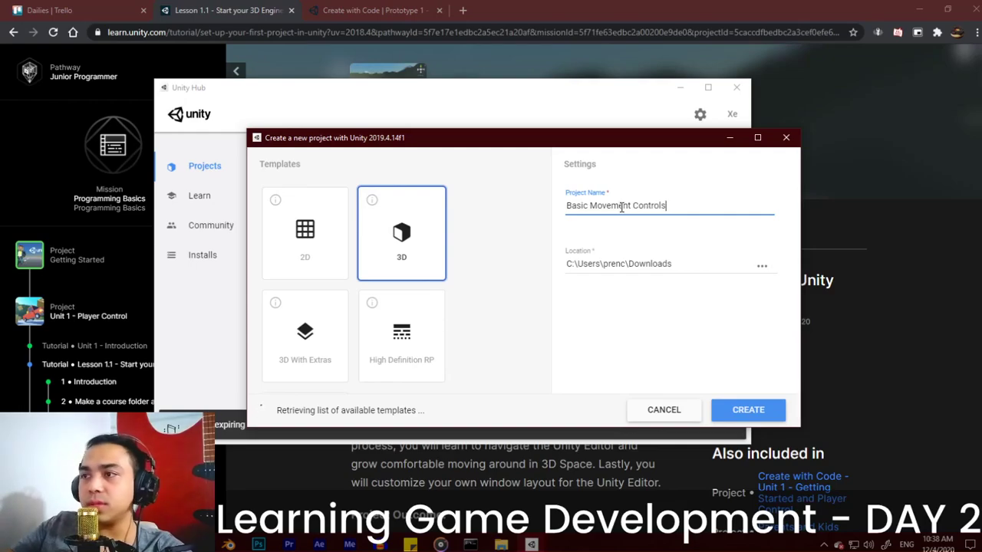
pyautogui.click(737, 412)
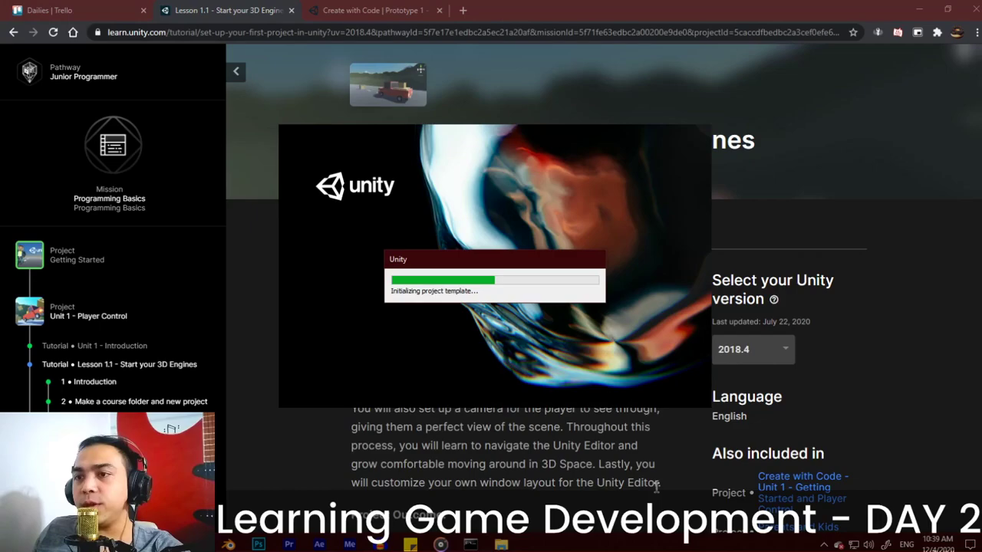
# In the browser, find the Materials of Lesson 1.1 and open the Prototype 1 Asset Store page
pyautogui.click(568, 477)
pyautogui.scroll(-8, 528, 370)
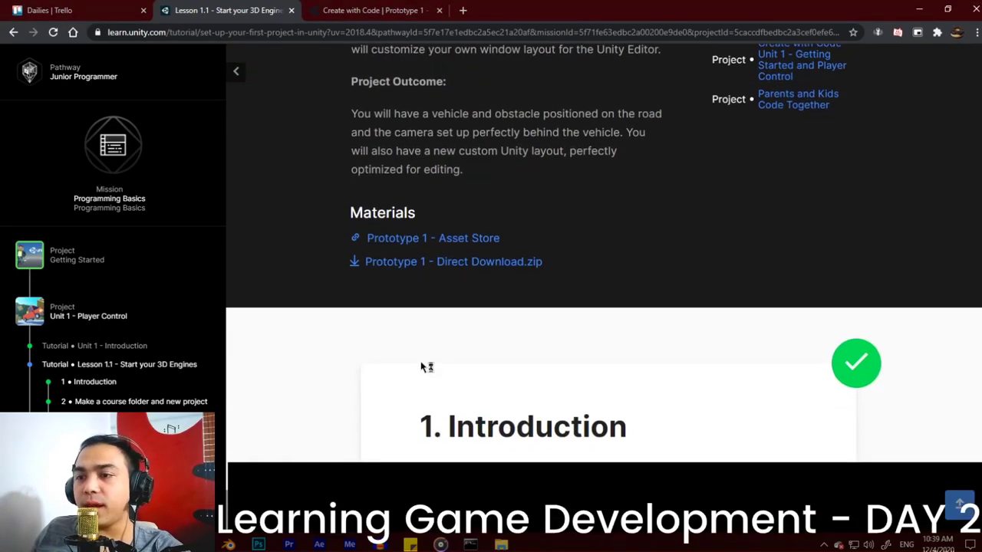
pyautogui.scroll(3, 423, 366)
pyautogui.scroll(3, 414, 251)
pyautogui.scroll(-4, 486, 291)
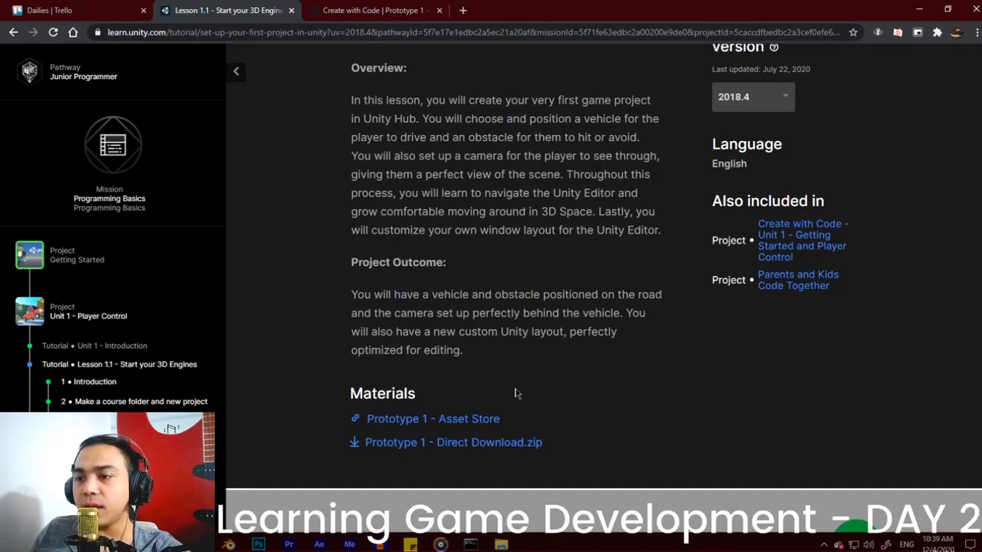
pyautogui.scroll(-2, 491, 384)
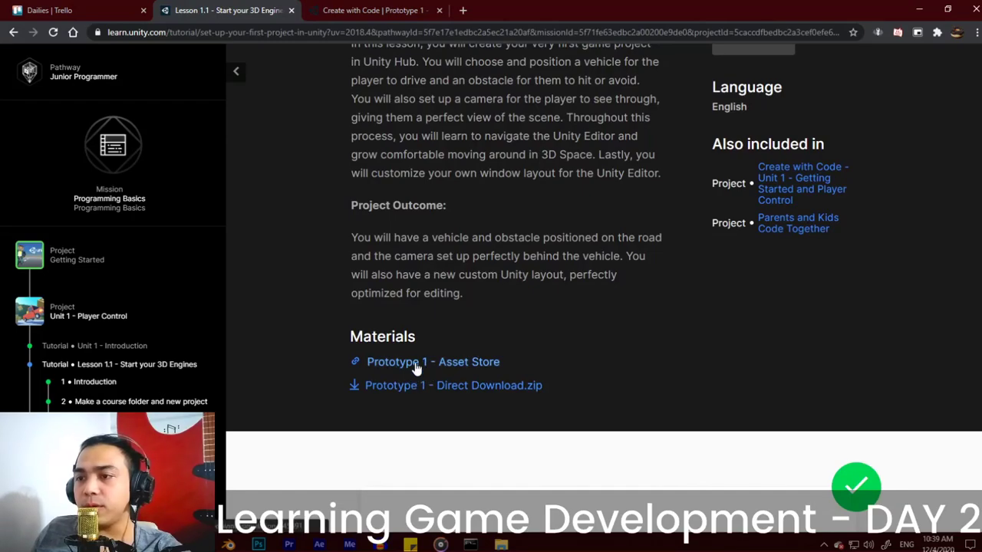
pyautogui.click(415, 367)
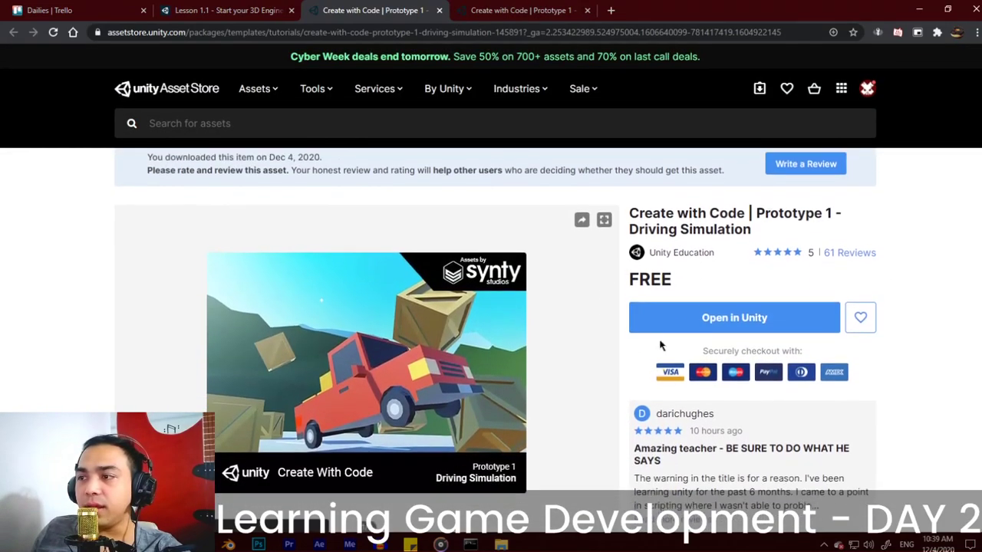
# Close the Create with Code Prototype 1 Asset Store pages and return to the Lesson 1.1 page
pyautogui.scroll(-1, 771, 290)
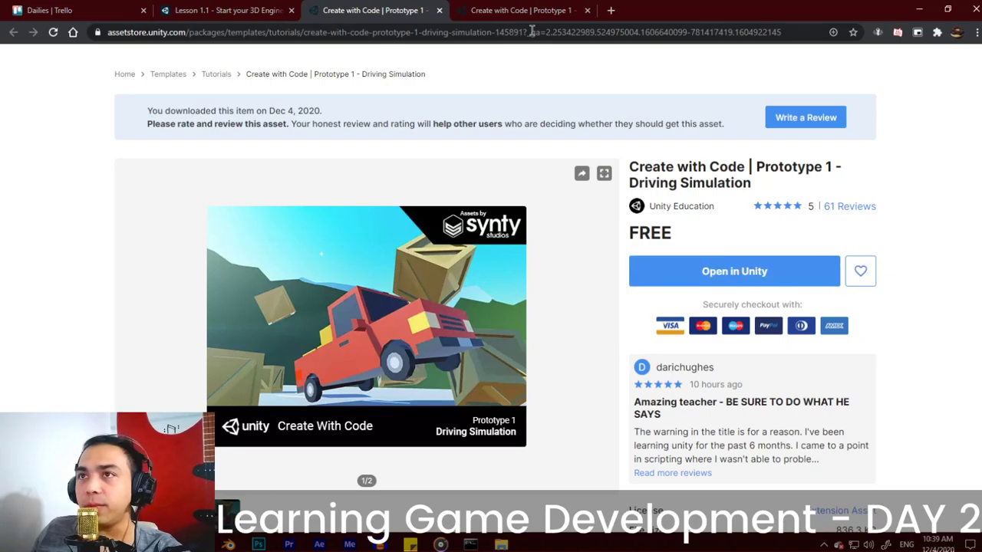
pyautogui.hotkey('ctrl', 'w')
pyautogui.hotkey('ctrl', 'w')
pyautogui.hotkey('ctrl', 'shift', 't')
pyautogui.click(387, 4)
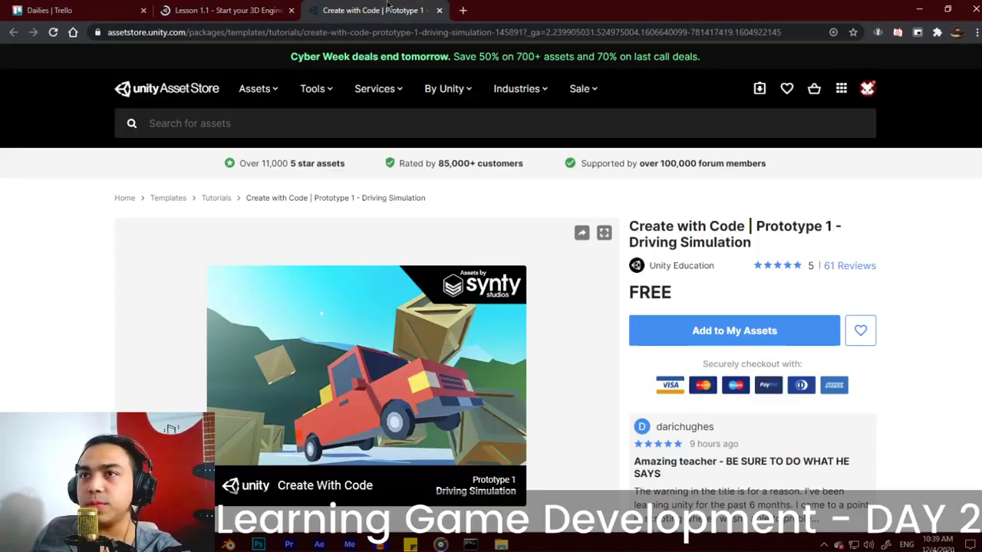
pyautogui.middleClick(389, 7)
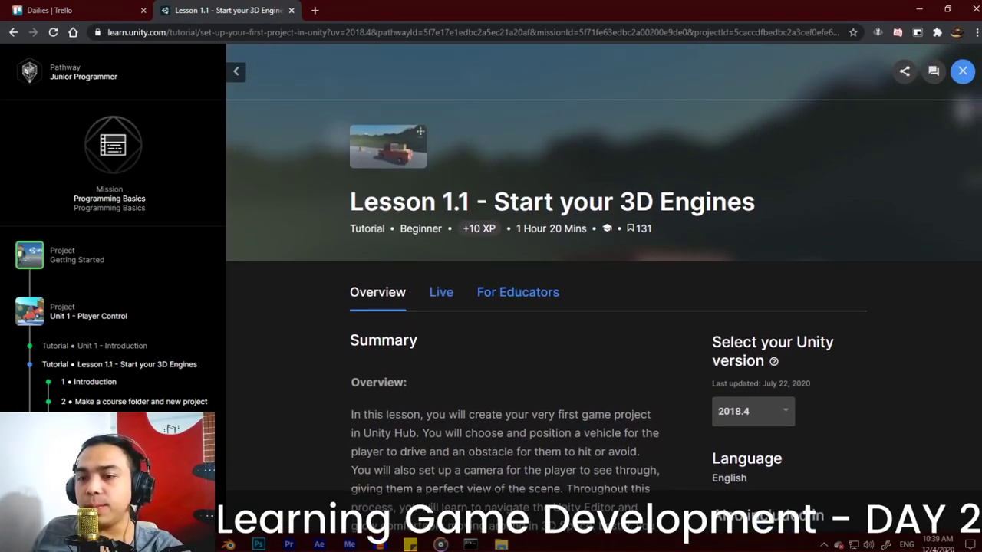
# Switch to the Unity editor and delete the Scenes folder from the project's Assets
pyautogui.click(197, 544)
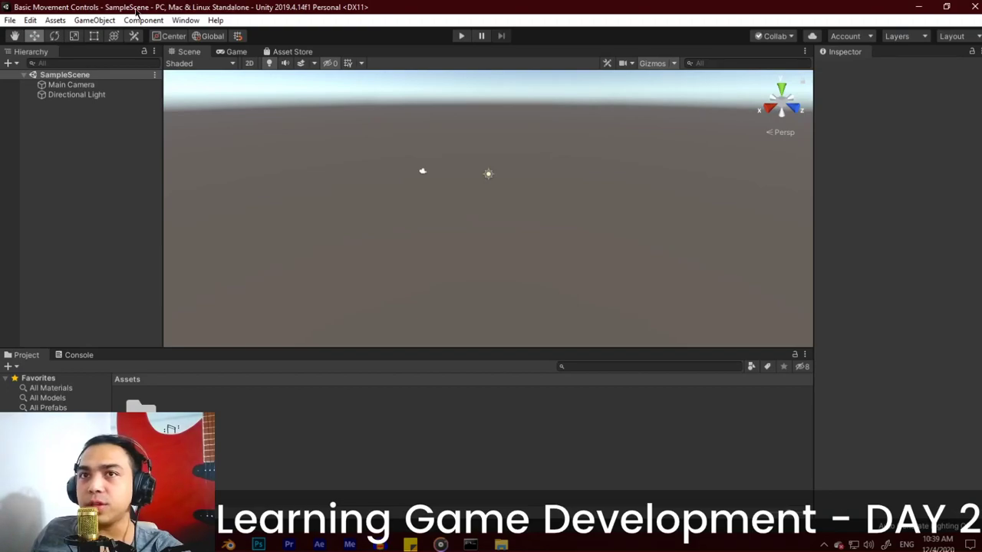
pyautogui.click(187, 20)
pyautogui.click(136, 154)
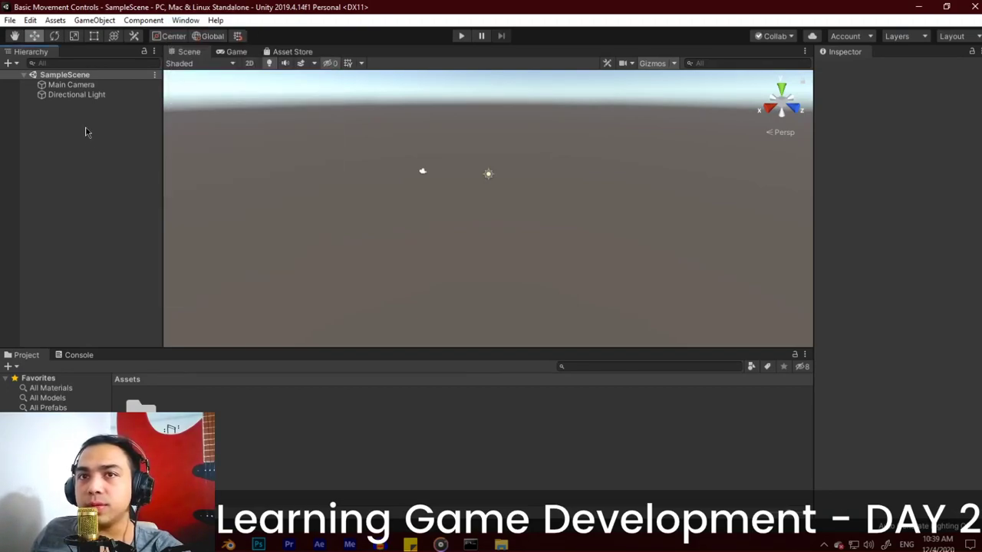
pyautogui.click(131, 407)
pyautogui.press('Delete')
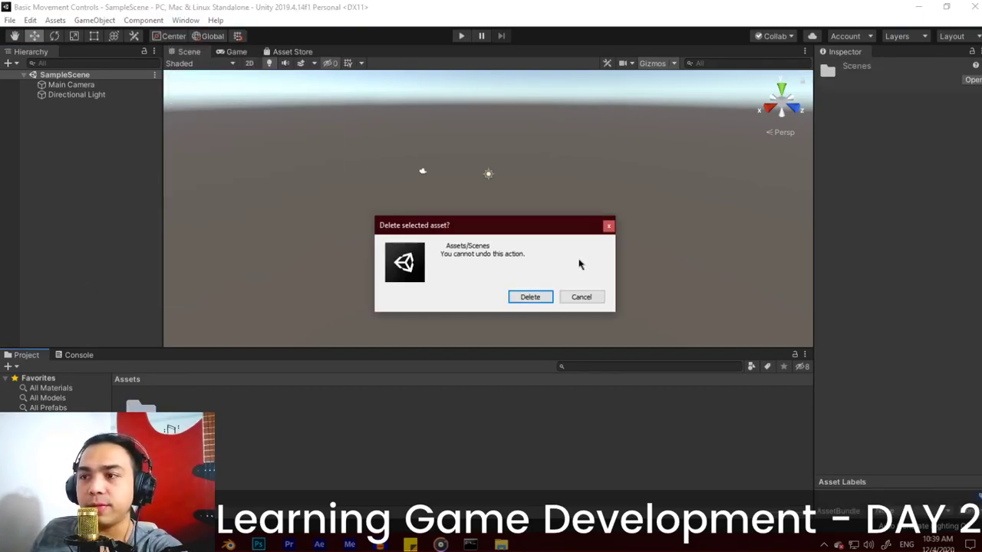
pyautogui.click(530, 298)
# Delete the Directional Light and the Main Camera from SampleScene
pyautogui.click(77, 95)
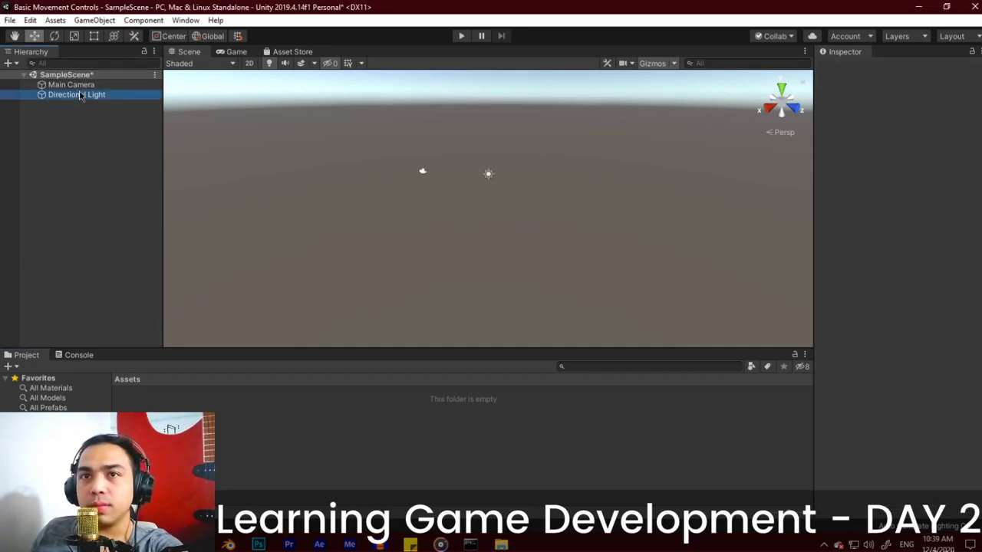
pyautogui.press('Delete')
pyautogui.click(71, 84)
pyautogui.press('Delete')
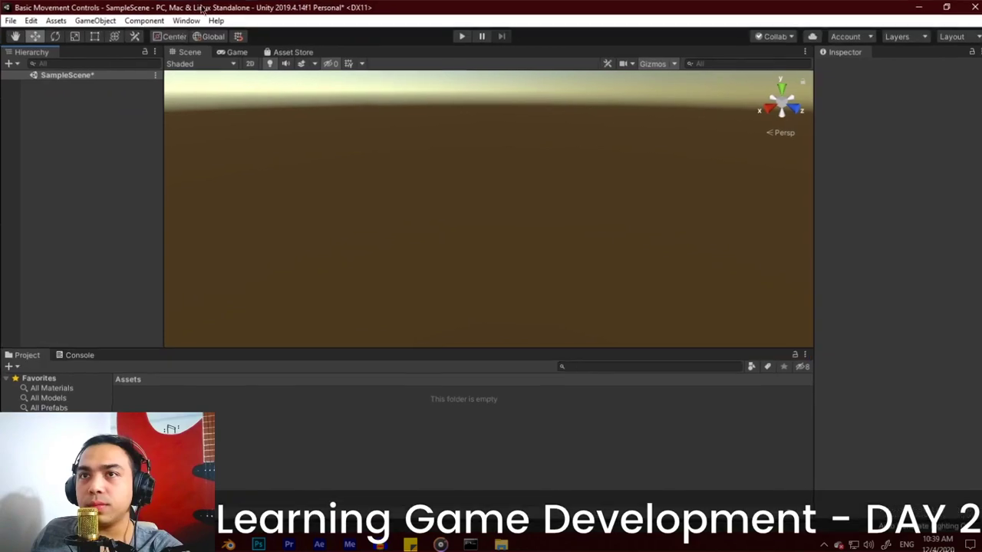
# Open the Package Manager and have it list the packages from My Assets
pyautogui.click(190, 24)
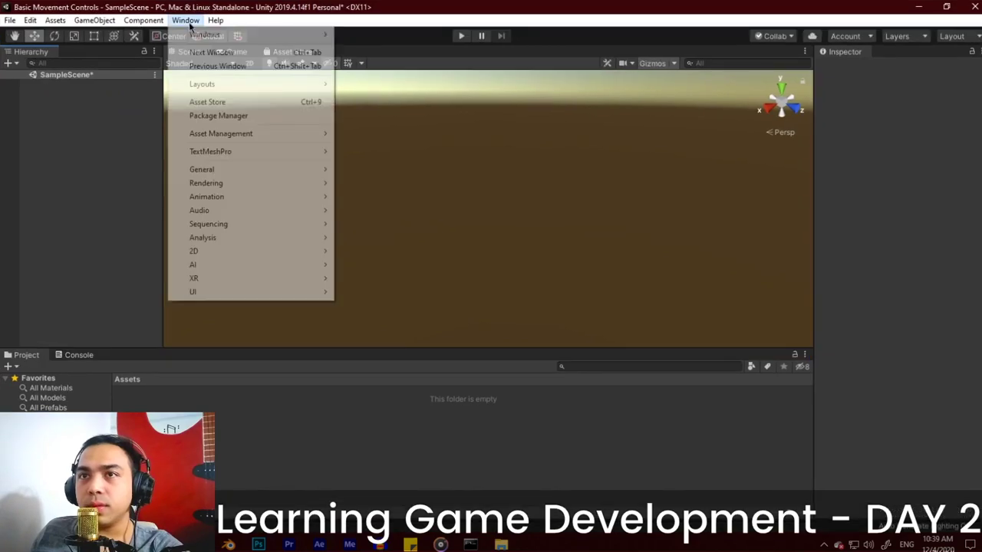
pyautogui.click(220, 117)
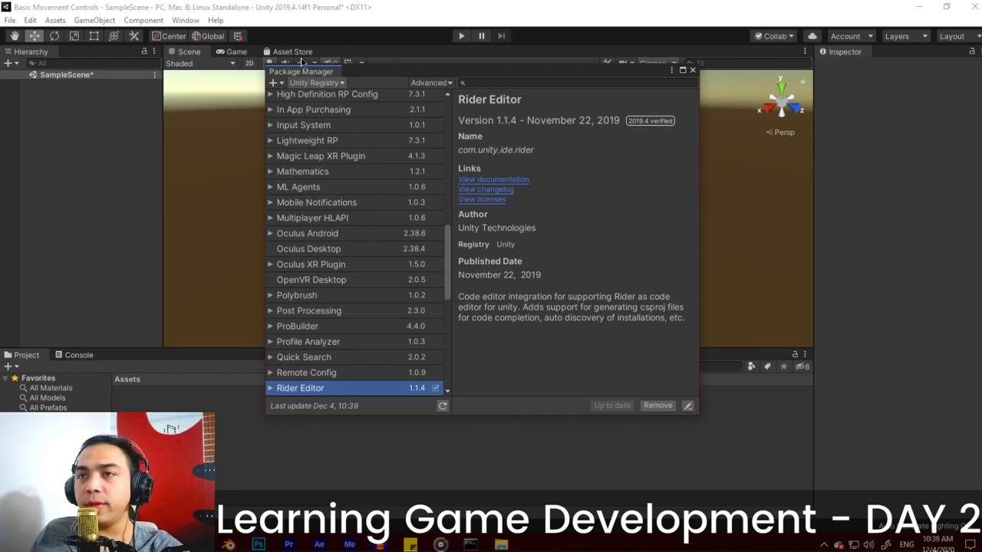
pyautogui.click(343, 83)
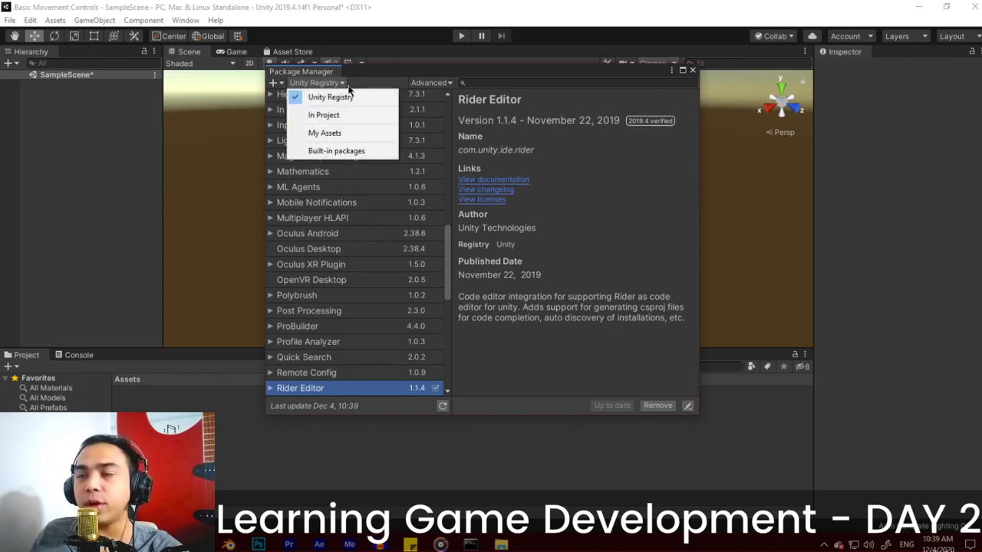
pyautogui.click(339, 135)
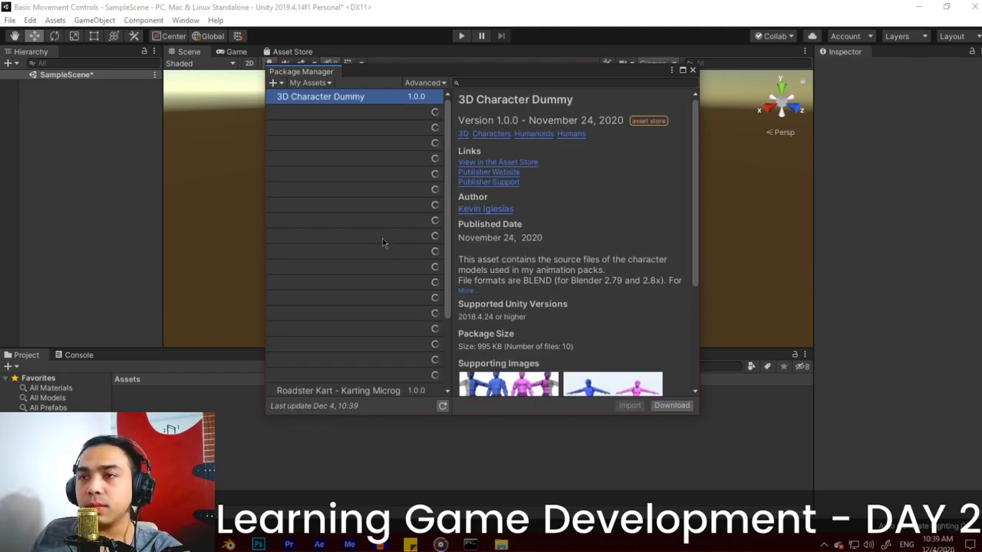
# Import all files of the "Create with Code | Prototype 1 - Driving Simulation" package, skipping its Package Manager dependencies
pyautogui.click(344, 205)
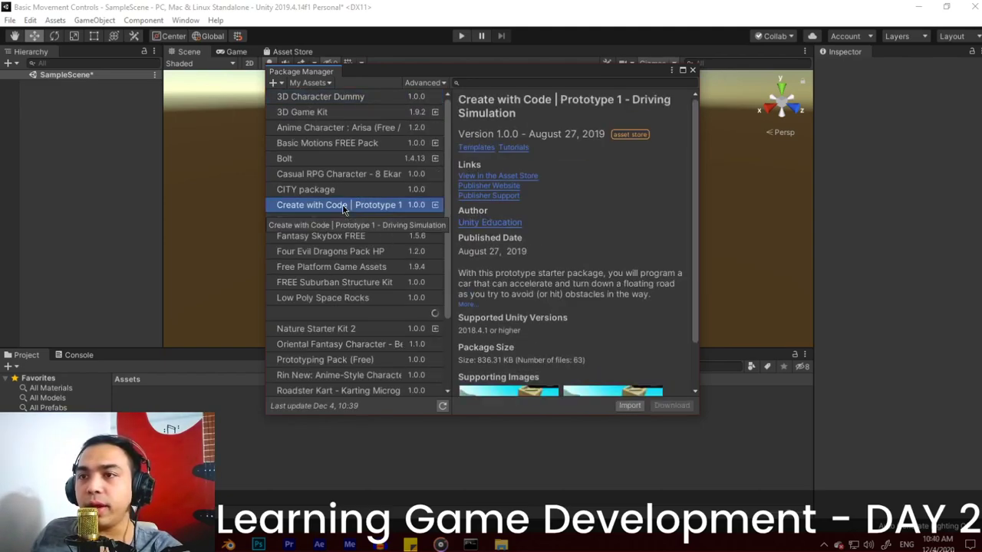
pyautogui.scroll(-1, 610, 177)
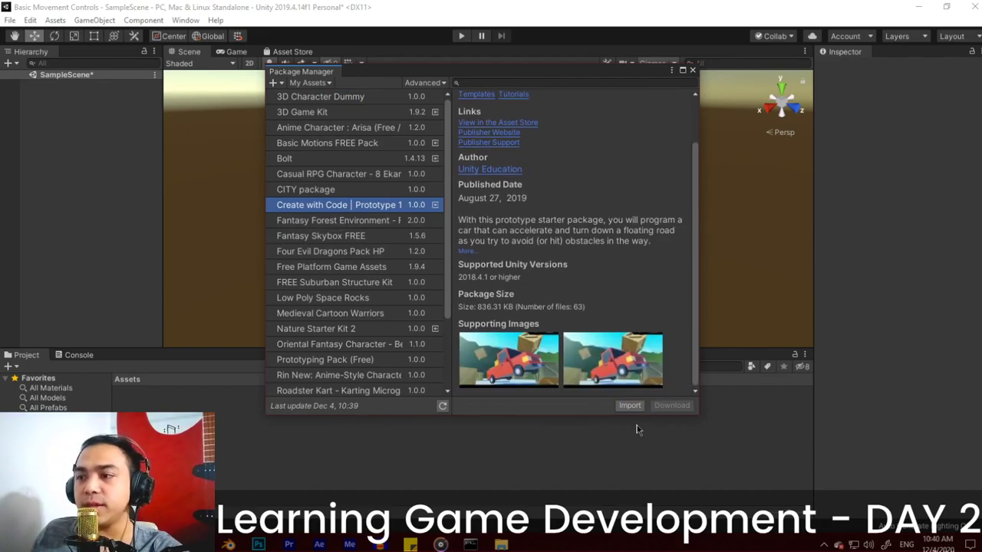
pyautogui.click(630, 405)
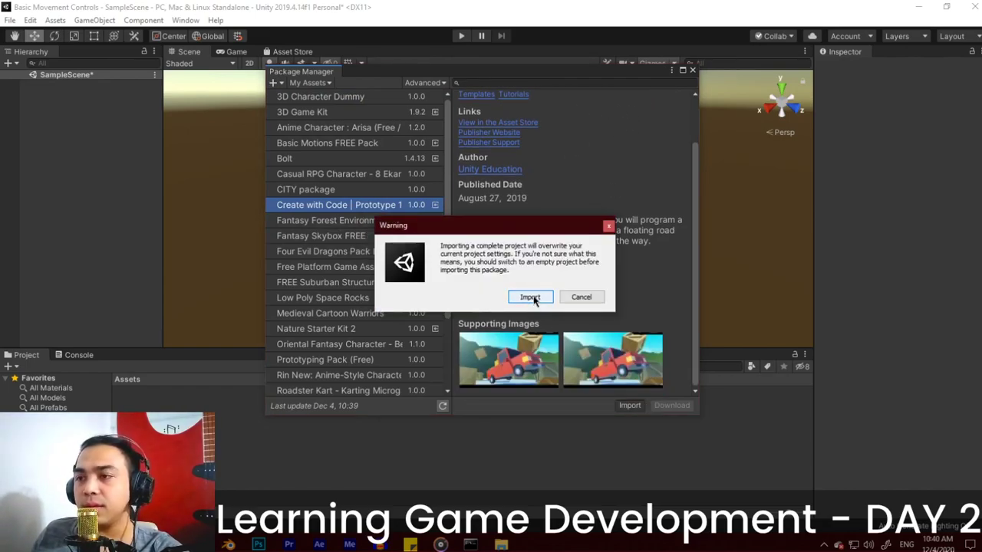
pyautogui.click(531, 298)
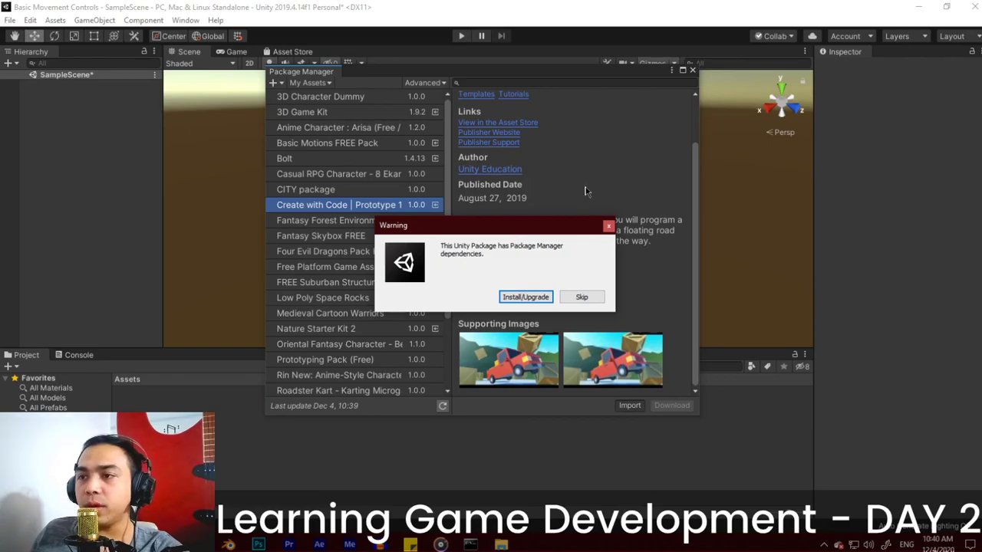
pyautogui.click(582, 298)
pyautogui.scroll(-5, 376, 263)
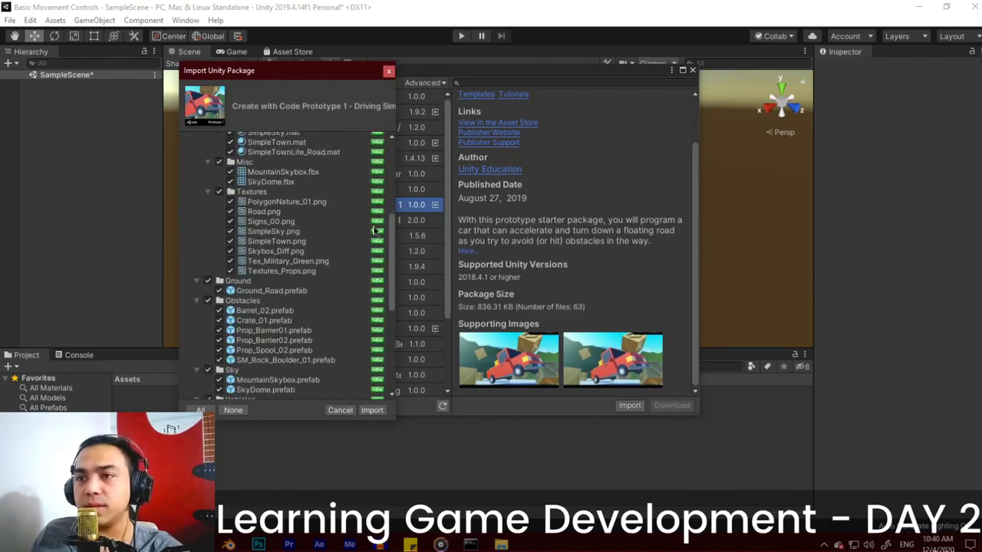
pyautogui.scroll(5, 376, 263)
pyautogui.click(372, 410)
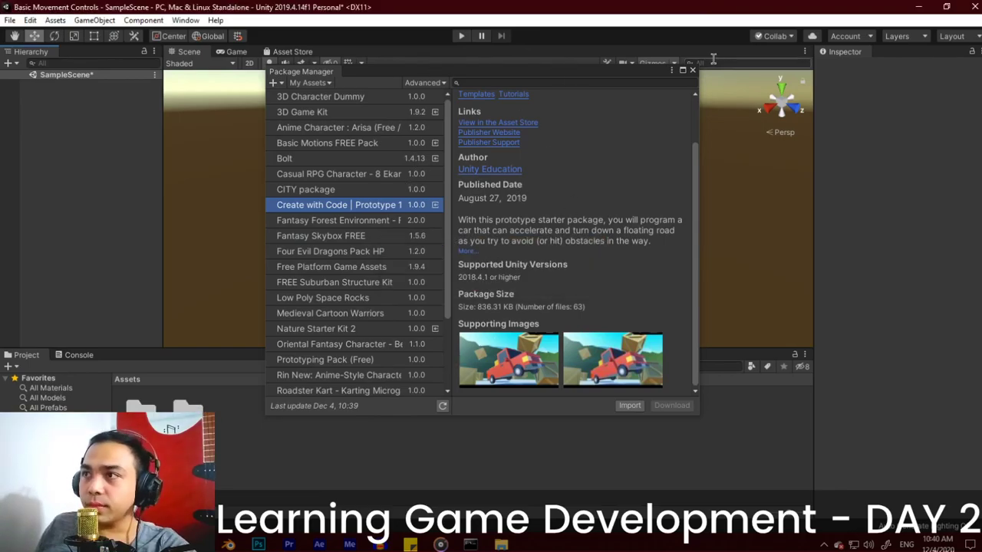
# Open the Prototype 1 scene from the Scenes folder, discarding the changes to SampleScene
pyautogui.click(139, 410)
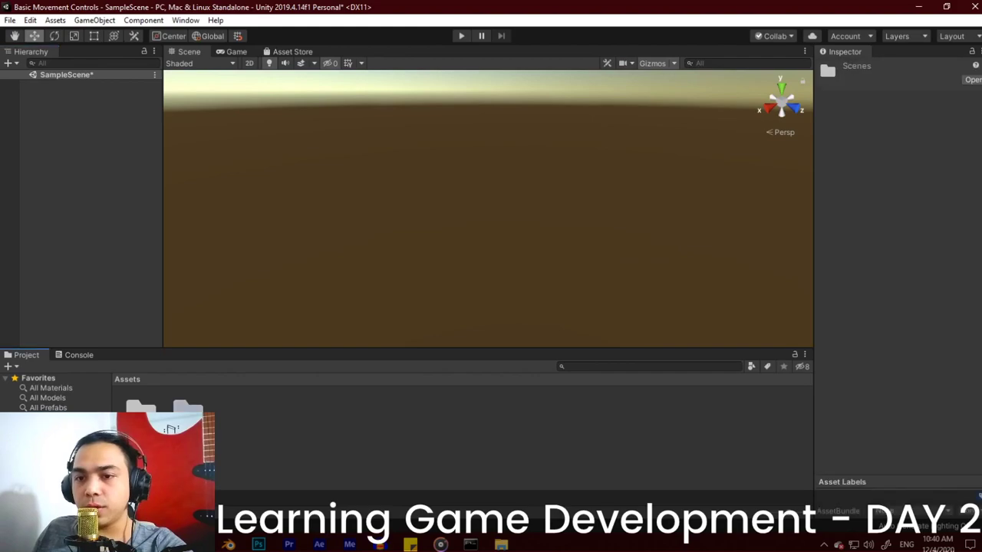
pyautogui.doubleClick(139, 407)
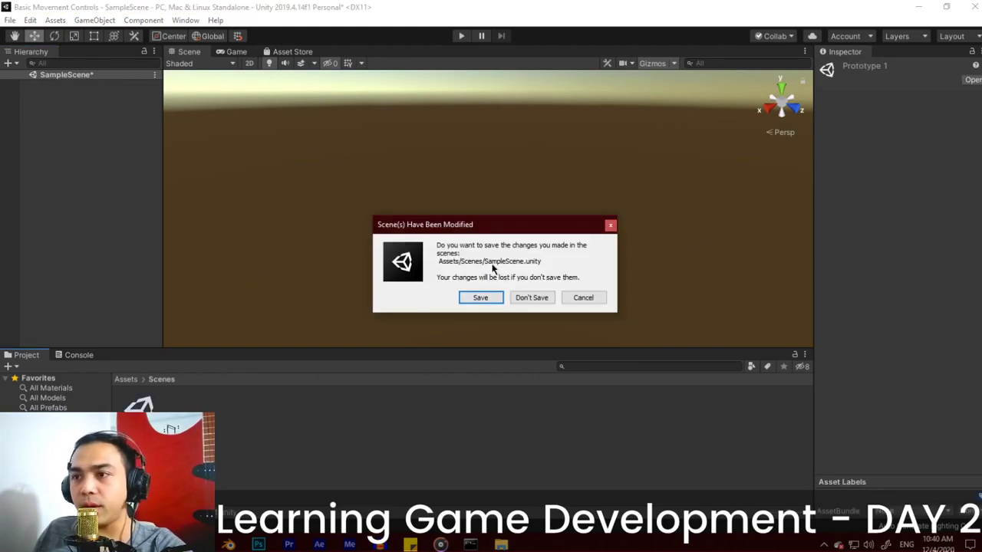
pyautogui.click(538, 299)
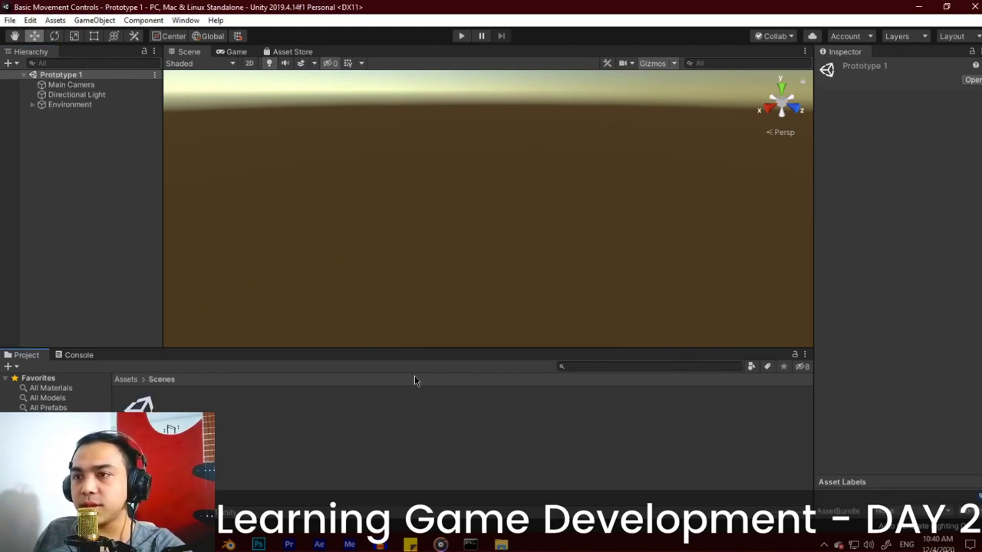
# Inspect the road in the Prototype 1 scene from several angles, then preview the scene in Play mode and stop it
pyautogui.moveTo(302, 167); pyautogui.dragTo(492, 215, button='middle')
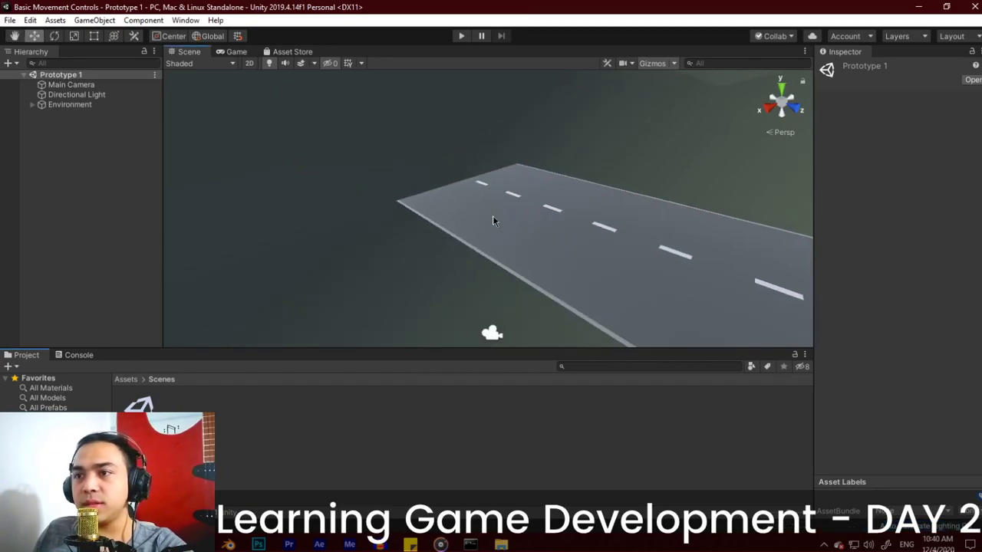
pyautogui.keyDown('alt'); pyautogui.moveTo(457, 229); pyautogui.dragTo(835, 239); pyautogui.keyUp('alt')
pyautogui.keyDown('alt'); pyautogui.moveTo(394, 223); pyautogui.dragTo(486, 193); pyautogui.keyUp('alt')
pyautogui.moveTo(486, 192); pyautogui.dragTo(517, 172, button='middle')
pyautogui.scroll(-3, 587, 197)
pyautogui.moveTo(517, 173); pyautogui.dragTo(504, 171)
pyautogui.scroll(3, 471, 221)
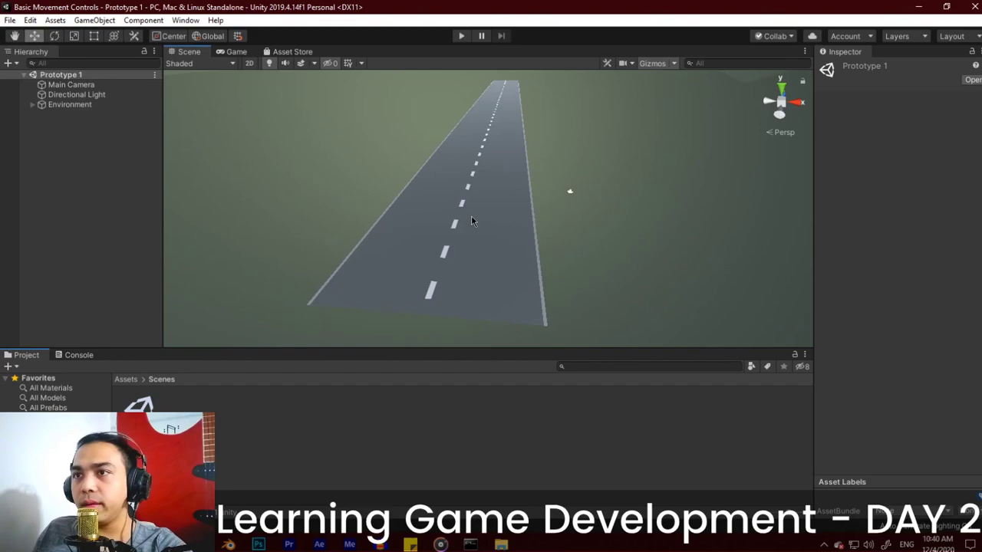
pyautogui.click(461, 36)
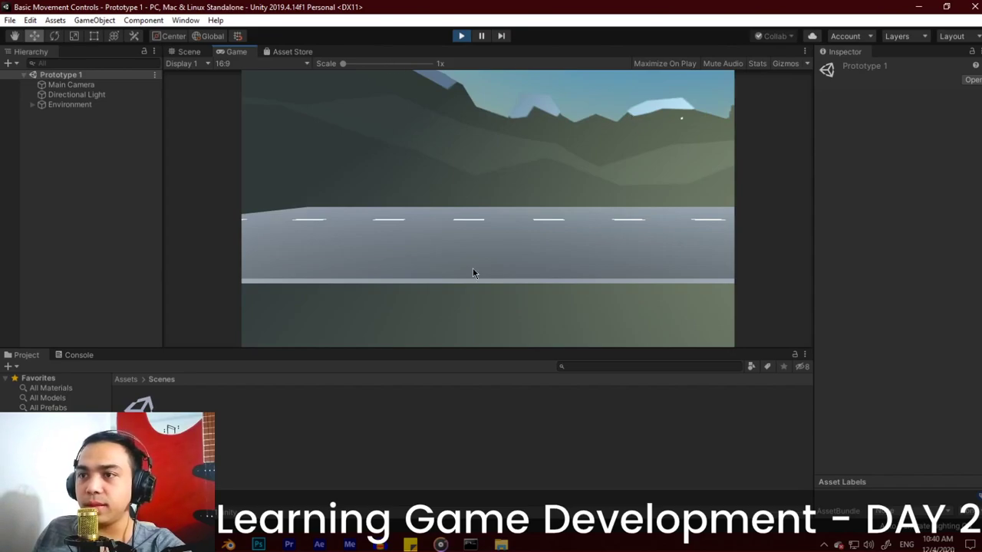
pyautogui.click(463, 37)
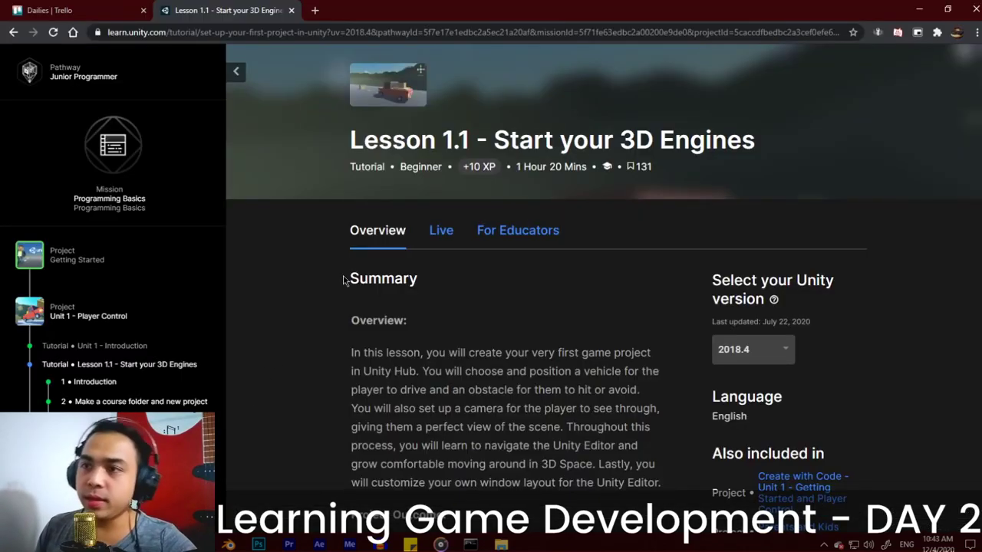
# Read through Lesson 1.1 down to the Step 3 section on adding a vehicle to the scene
pyautogui.scroll(-5, 243, 359)
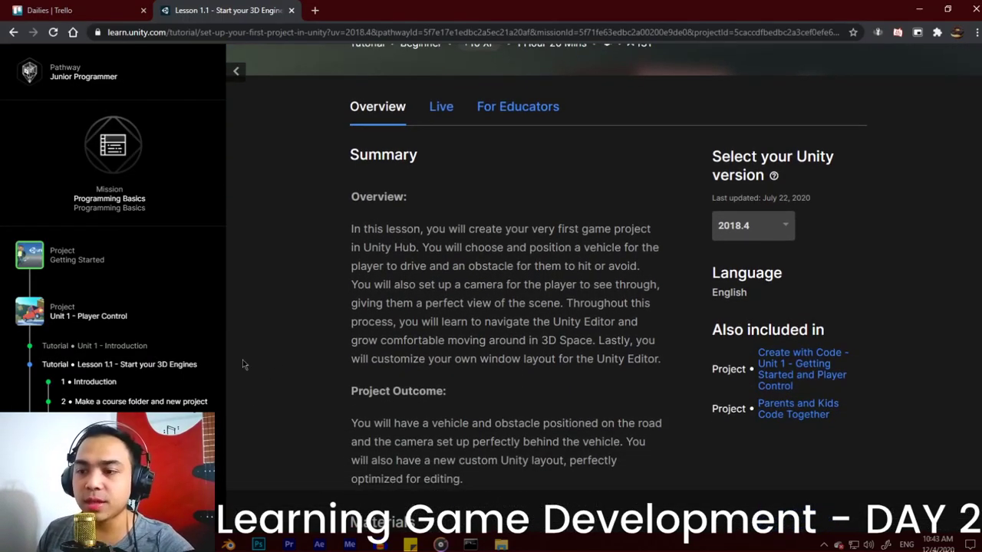
pyautogui.scroll(-5, 515, 247)
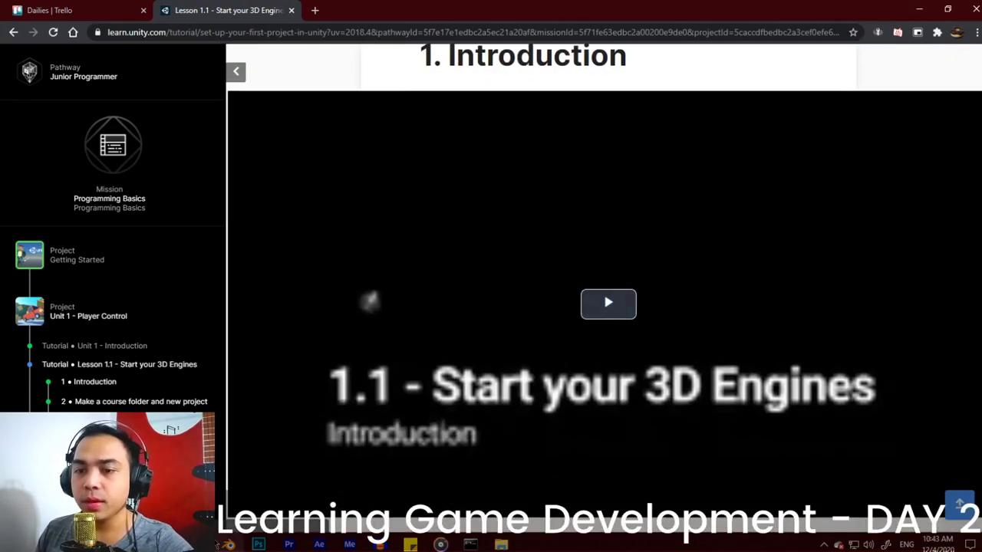
pyautogui.click(219, 545)
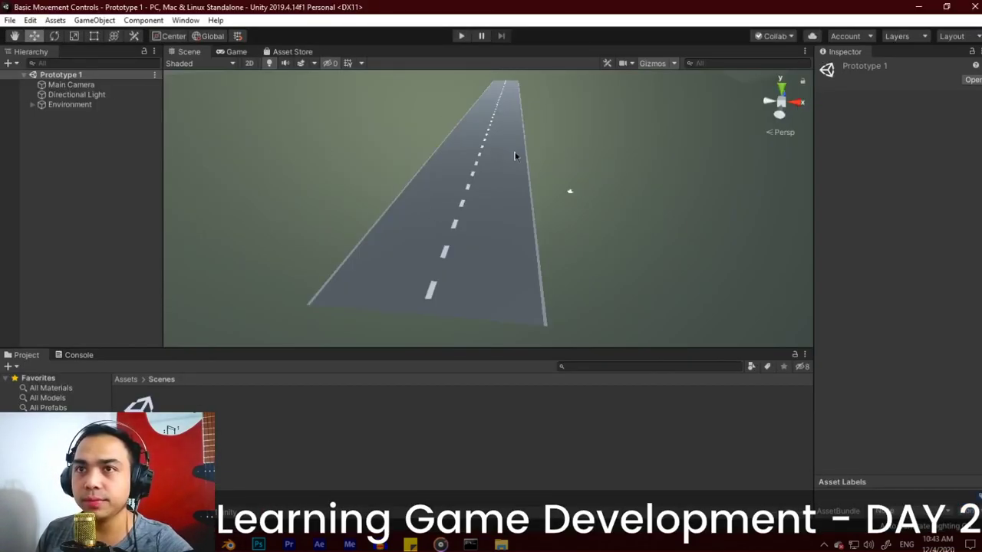
pyautogui.hotkey('alt', 'Tab')
pyautogui.scroll(-10, 637, 266)
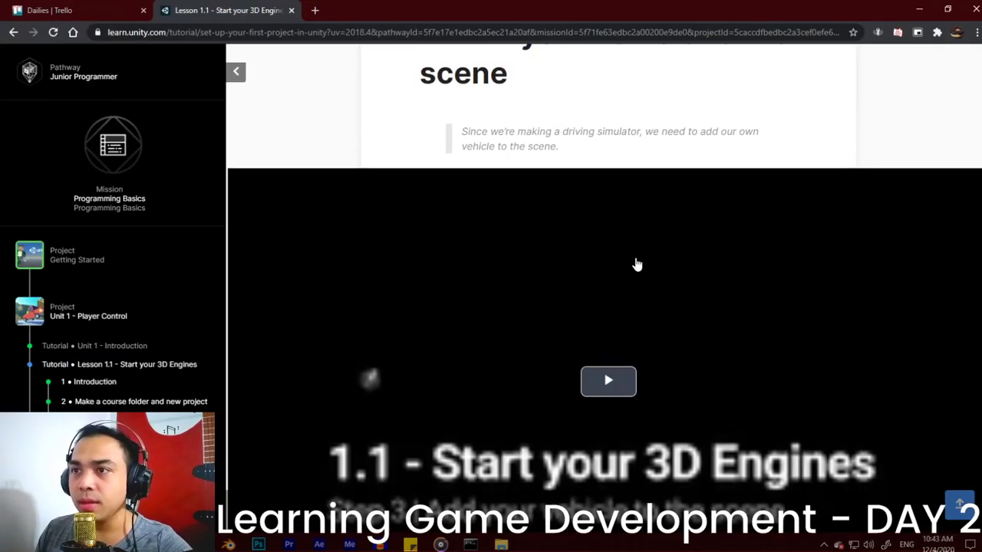
pyautogui.scroll(-2, 526, 209)
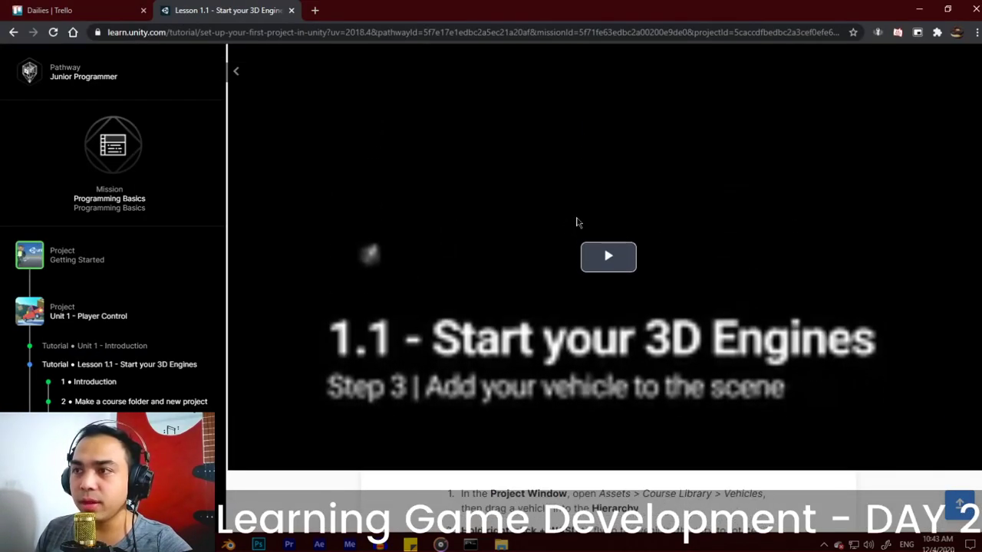
pyautogui.click(582, 222)
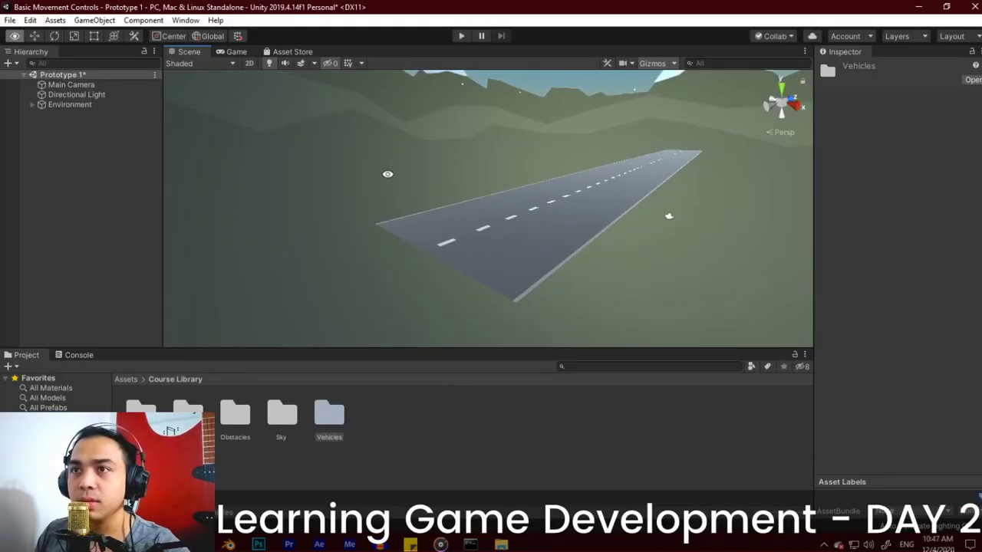
# Place the Veh_Armor_Car_01 model from the Course Library's Vehicles folder on the near end of the road and frame it
pyautogui.keyDown('alt'); pyautogui.moveTo(387, 174); pyautogui.dragTo(508, 156); pyautogui.keyUp('alt')
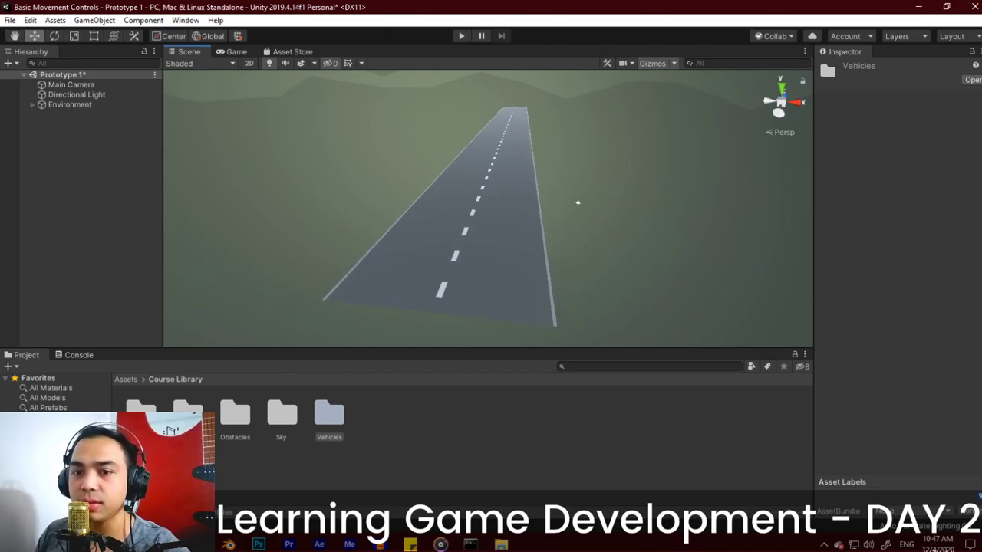
pyautogui.doubleClick(330, 419)
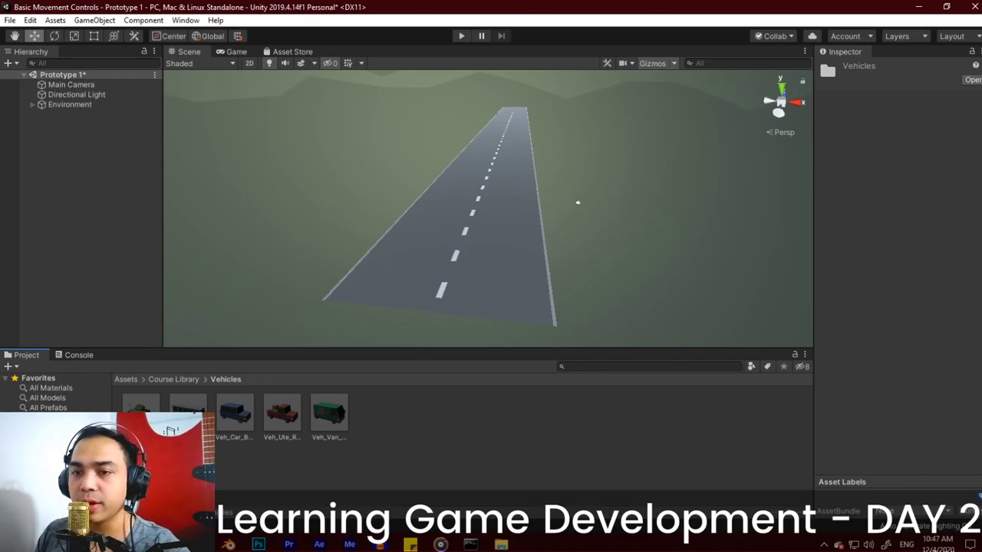
pyautogui.moveTo(140, 414); pyautogui.dragTo(461, 263)
pyautogui.keyDown('alt'); pyautogui.moveTo(460, 263); pyautogui.dragTo(215, 215); pyautogui.keyUp('alt')
pyautogui.scroll(3, 453, 250)
pyautogui.keyDown('alt'); pyautogui.moveTo(450, 296); pyautogui.dragTo(439, 247); pyautogui.keyUp('alt')
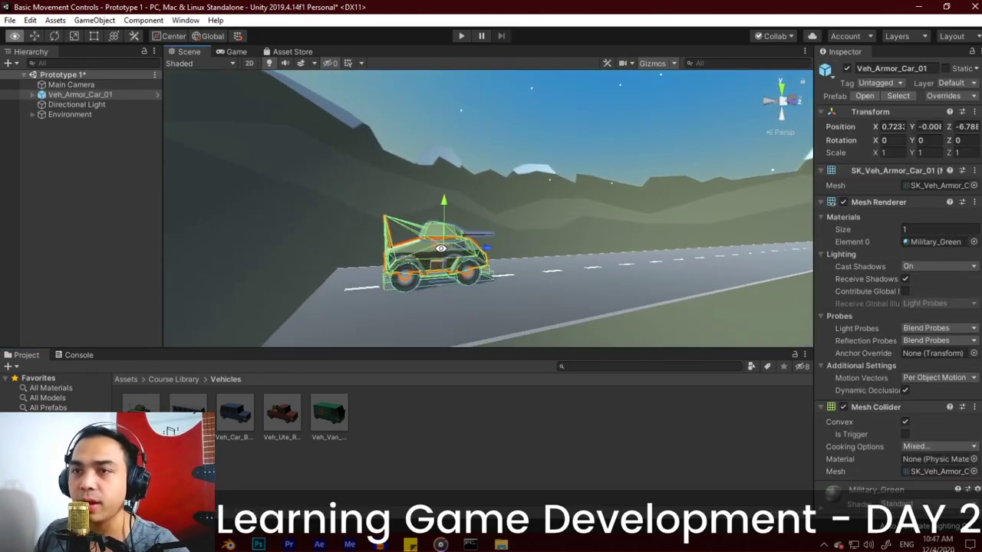
pyautogui.click(76, 95)
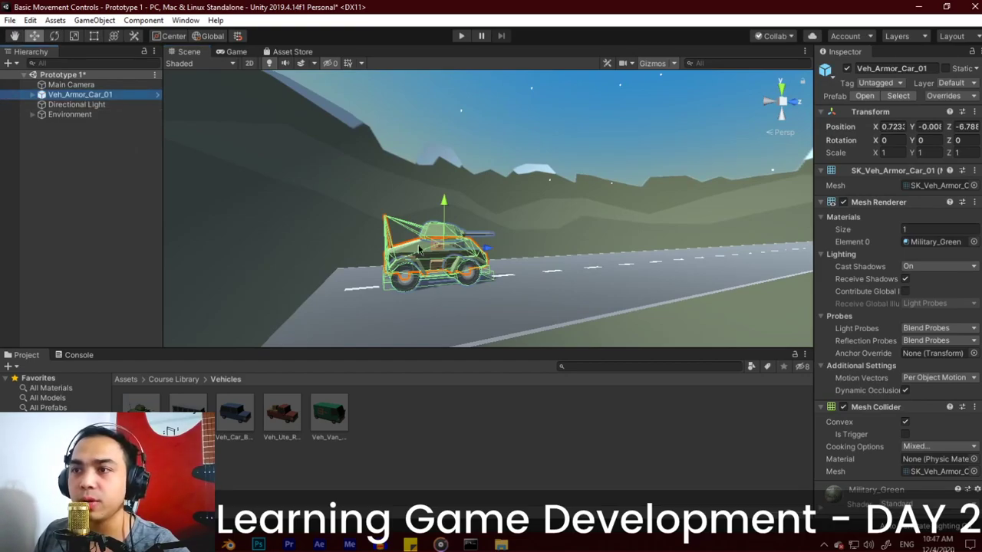
pyautogui.press('f')
pyautogui.keyDown('alt'); pyautogui.moveTo(363, 262); pyautogui.dragTo(831, 279); pyautogui.keyUp('alt')
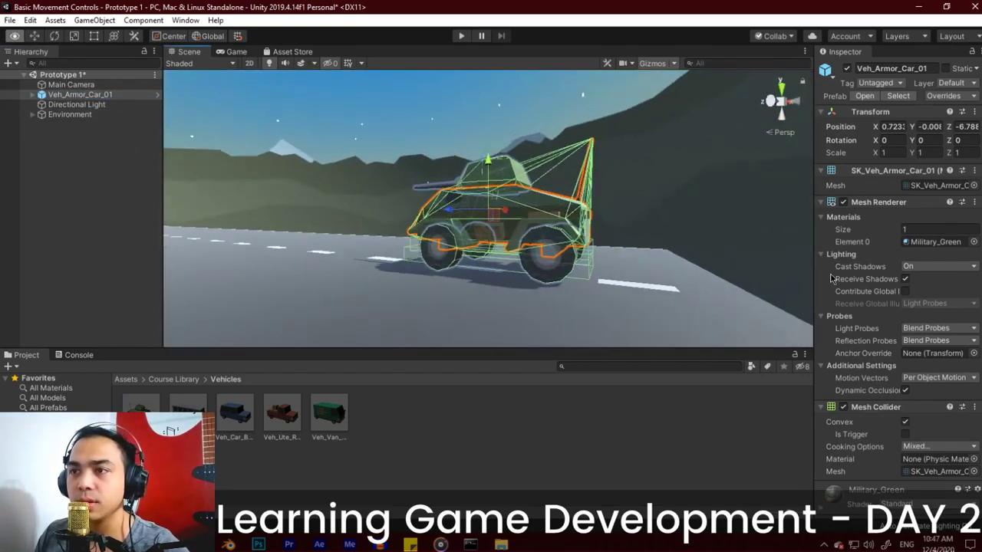
pyautogui.keyDown('alt'); pyautogui.moveTo(461, 196); pyautogui.dragTo(334, 161); pyautogui.keyUp('alt')
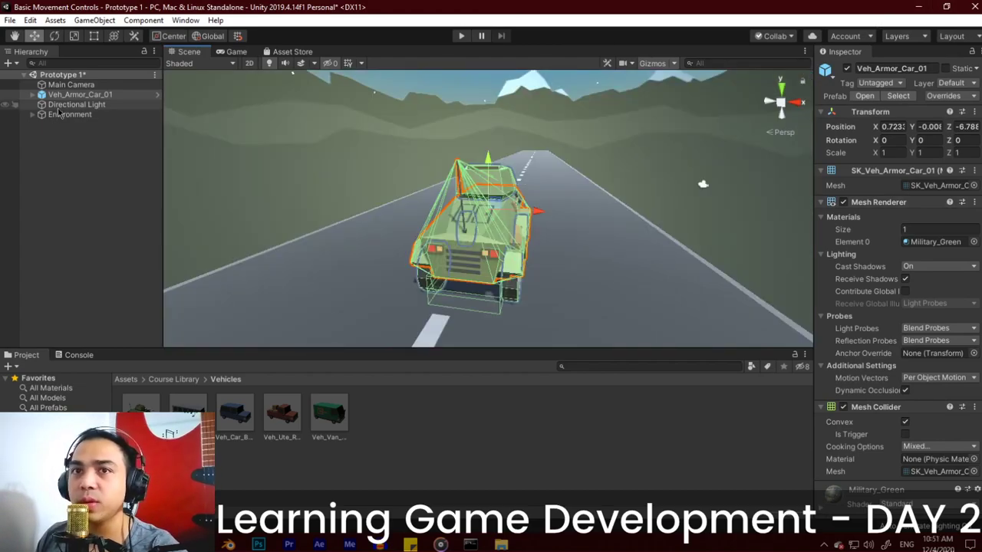
# Rename the Veh_Armor_Car_01 object as Vehicle
pyautogui.rightClick(85, 96)
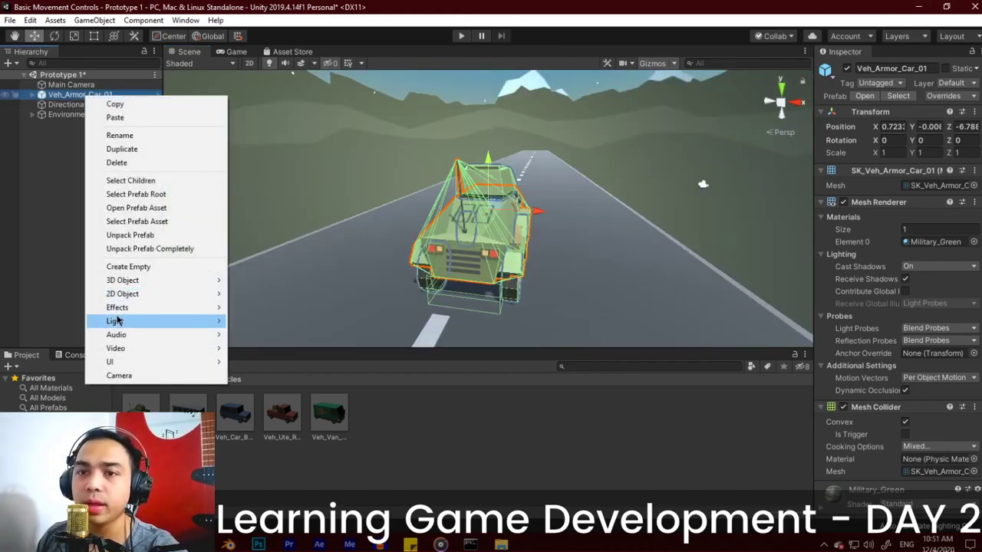
pyautogui.click(122, 135)
pyautogui.write('Ve')
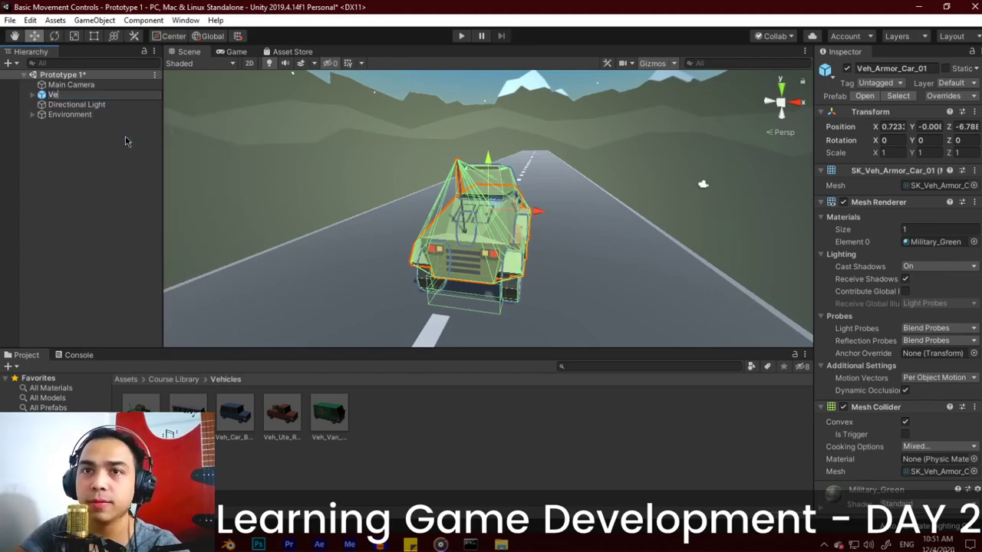
pyautogui.write('le')
pyautogui.press('Return')
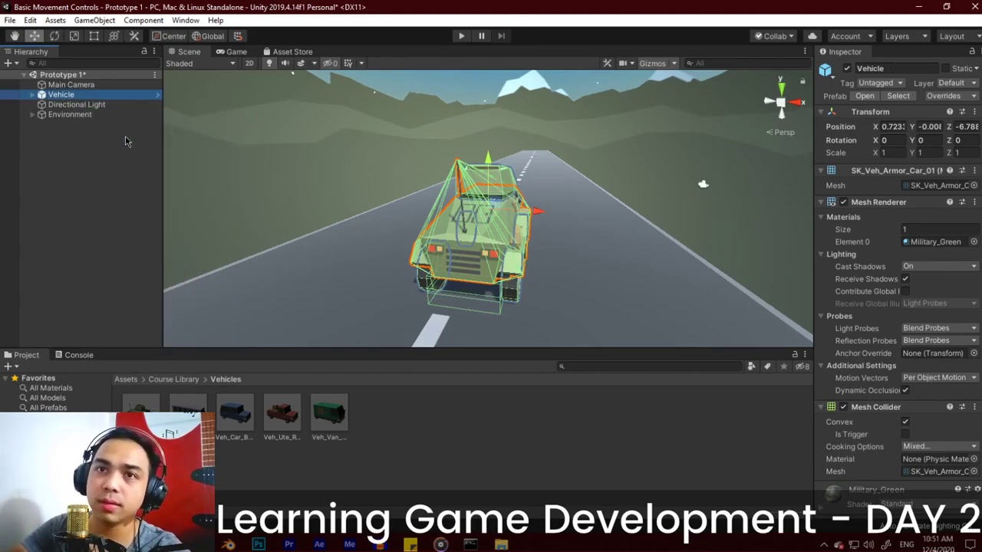
# Rename the armored car object as Tank and move it below Environment in the Hierarchy
pyautogui.rightClick(63, 94)
pyautogui.click(99, 130)
pyautogui.write('Tank')
pyautogui.press('Return')
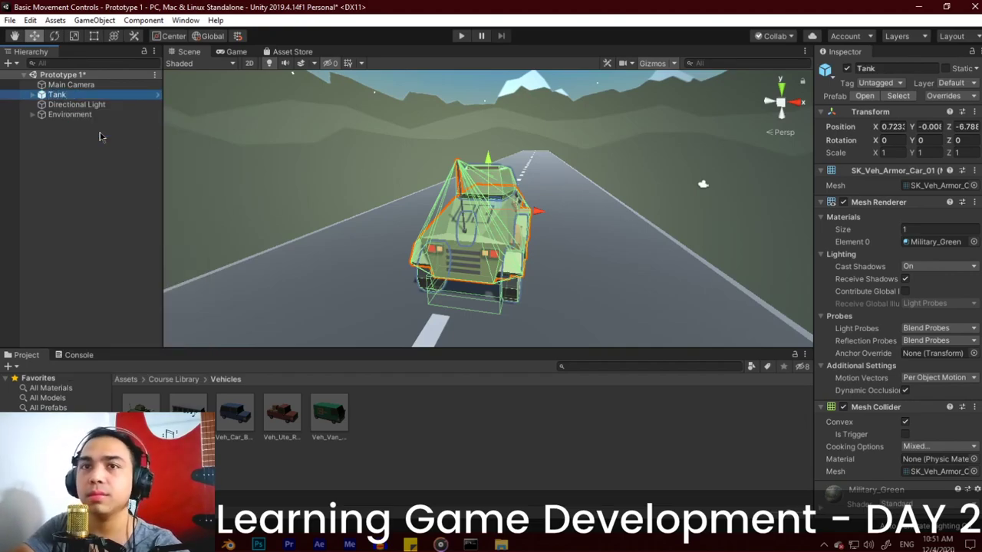
pyautogui.moveTo(74, 97); pyautogui.dragTo(73, 120)
pyautogui.click(72, 105)
pyautogui.click(61, 114)
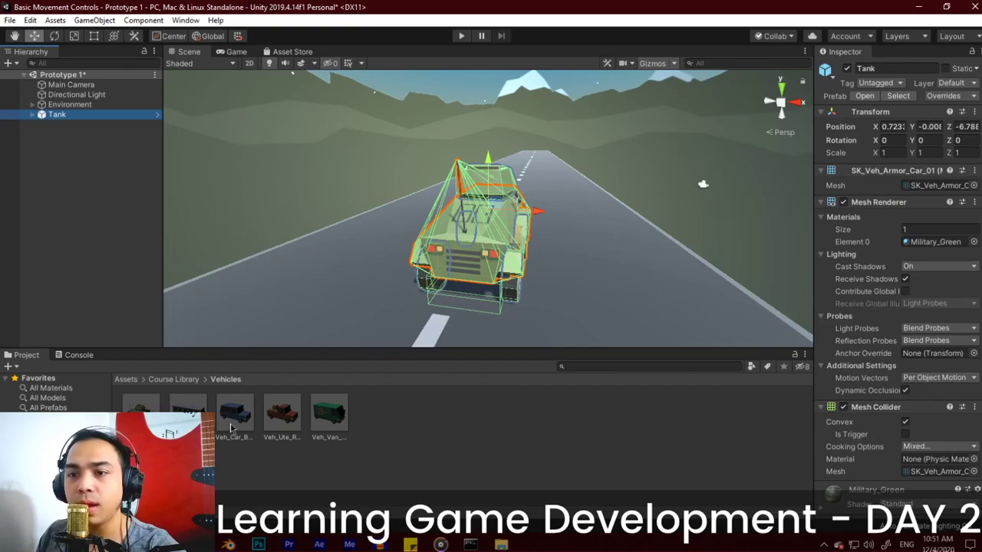
# Place the SM_Rock_Boulder_01 obstacle from the Course Library's Obstacles folder on the road in front of the tank
pyautogui.click(174, 379)
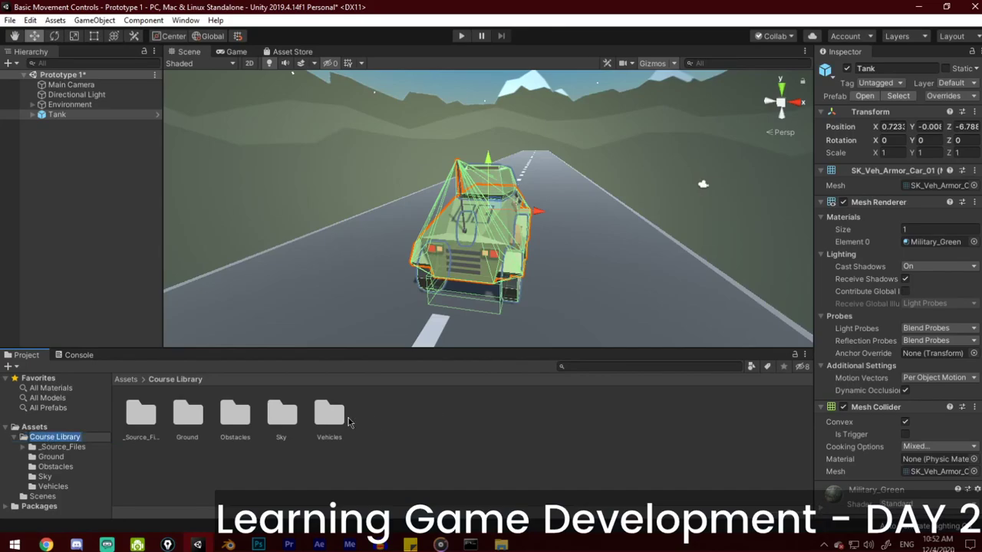
pyautogui.doubleClick(235, 415)
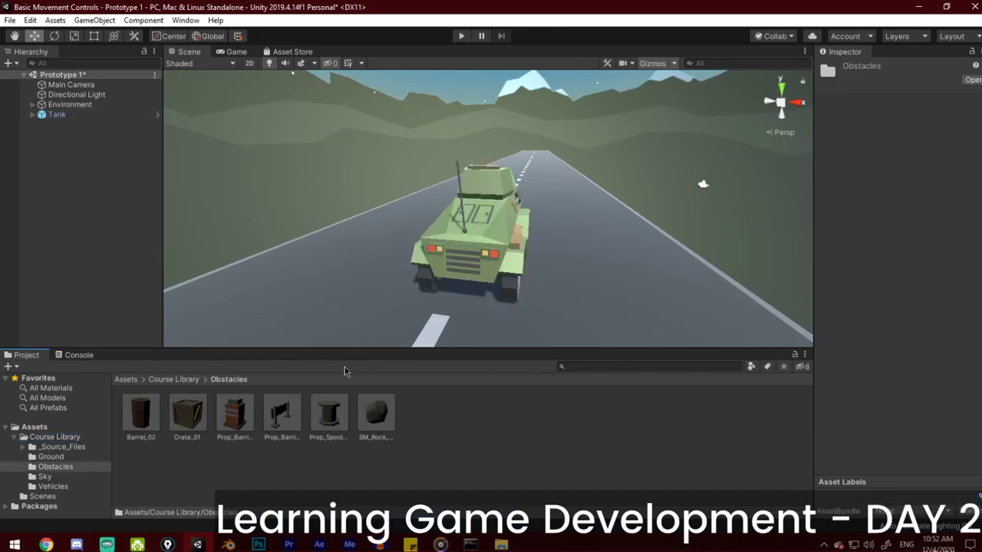
pyautogui.scroll(-2, 575, 265)
pyautogui.keyDown('alt'); pyautogui.moveTo(556, 265); pyautogui.dragTo(395, 269); pyautogui.keyUp('alt')
pyautogui.click(376, 432)
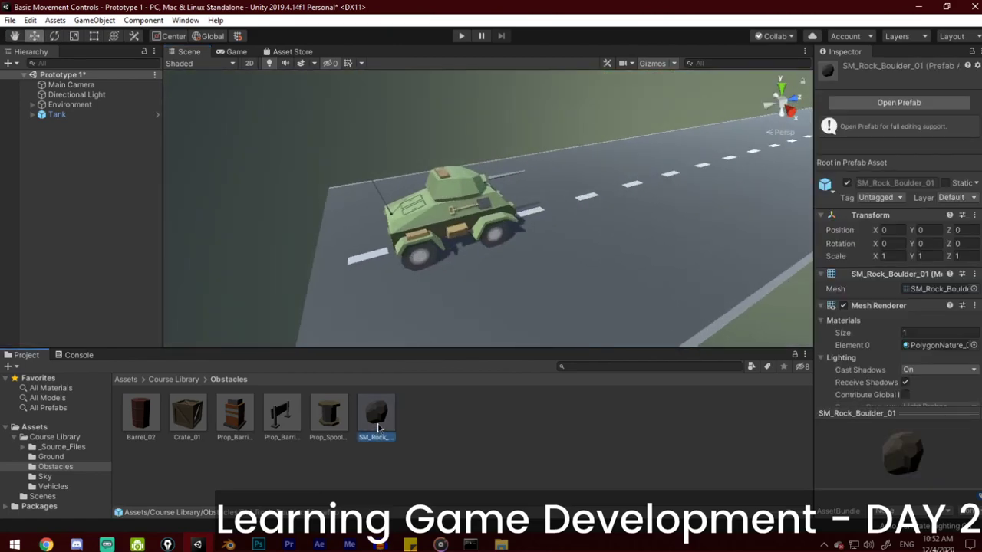
pyautogui.moveTo(381, 423); pyautogui.dragTo(507, 173)
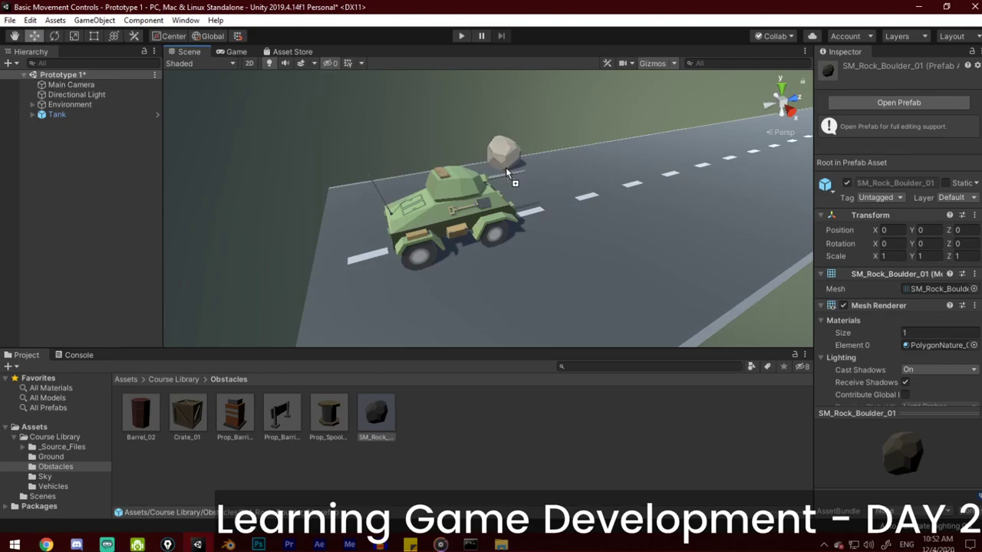
pyautogui.moveTo(550, 214); pyautogui.dragTo(560, 223)
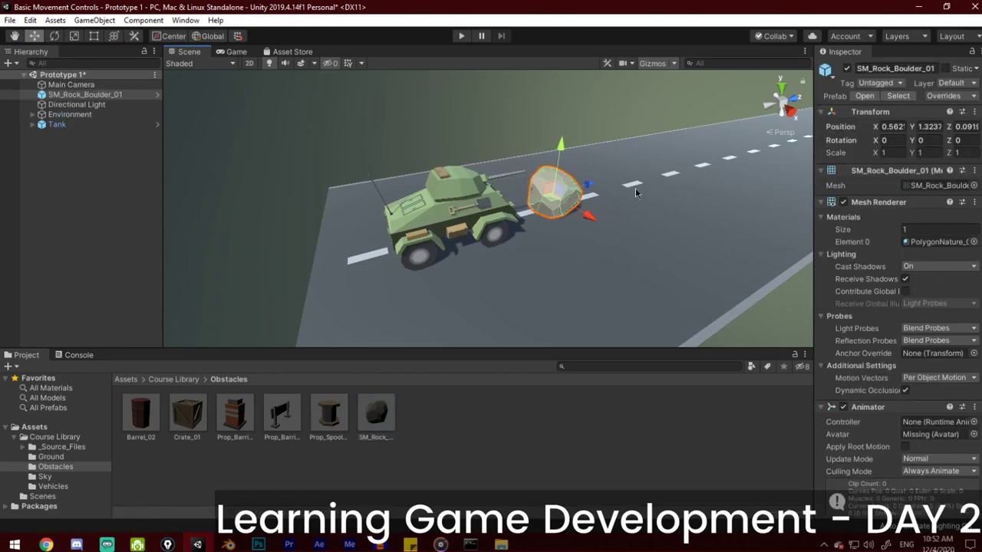
# Examine the boulder's placement relative to the road and the tank from several angles
pyautogui.moveTo(560, 227); pyautogui.dragTo(437, 229, button='middle')
pyautogui.scroll(3, 489, 284)
pyautogui.moveTo(485, 276); pyautogui.dragTo(460, 267, button='right')
pyautogui.keyDown('alt'); pyautogui.moveTo(461, 267); pyautogui.dragTo(426, 145); pyautogui.keyUp('alt')
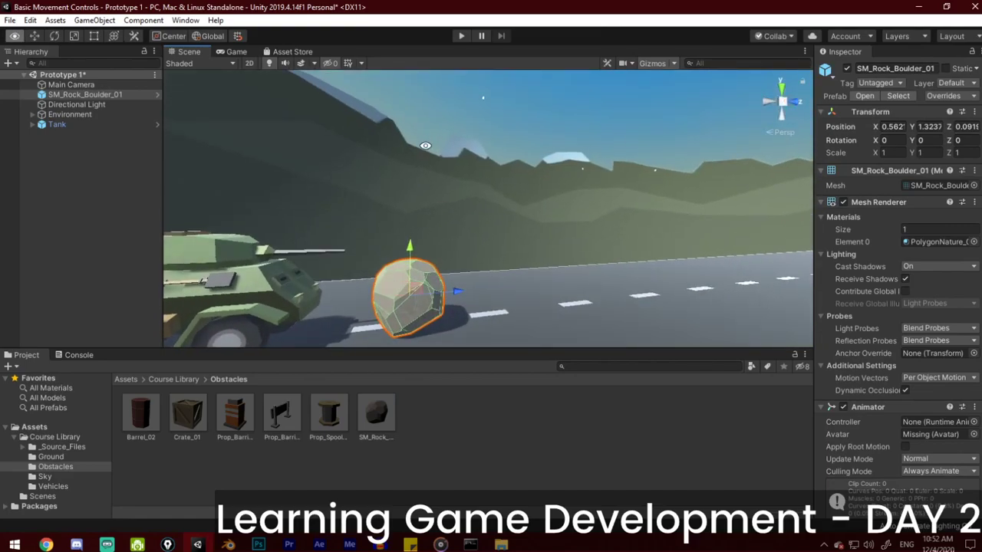
pyautogui.moveTo(460, 281); pyautogui.dragTo(442, 206, button='middle')
pyautogui.scroll(3, 406, 286)
pyautogui.keyDown('alt'); pyautogui.moveTo(401, 287); pyautogui.dragTo(586, 185); pyautogui.keyUp('alt')
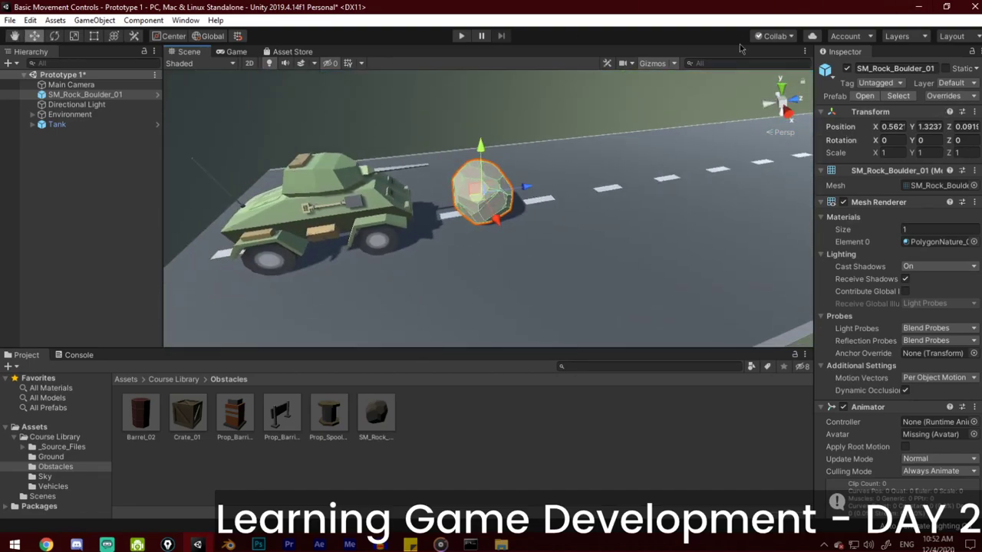
pyautogui.moveTo(568, 201); pyautogui.dragTo(543, 203, button='middle')
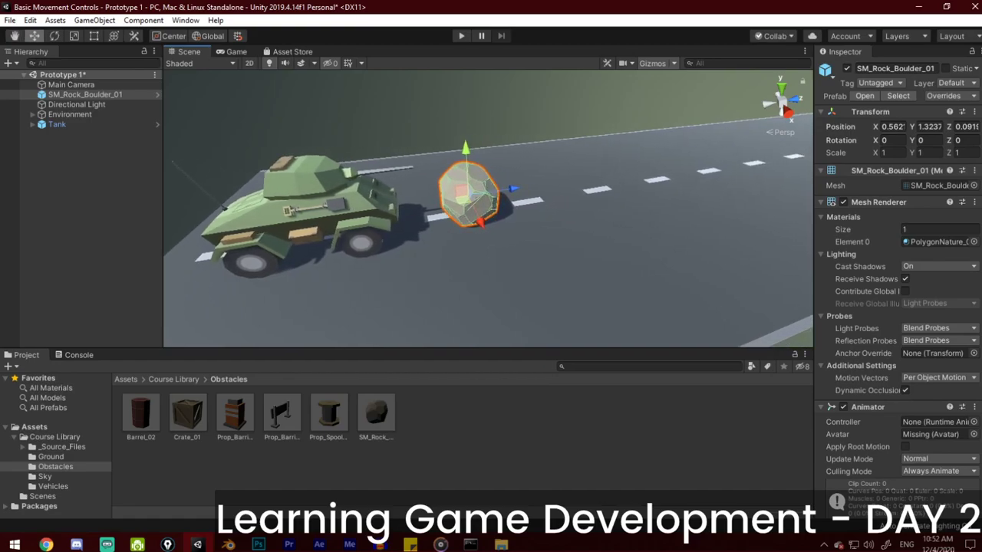
pyautogui.keyDown('alt'); pyautogui.moveTo(710, 192); pyautogui.dragTo(675, 192); pyautogui.keyUp('alt')
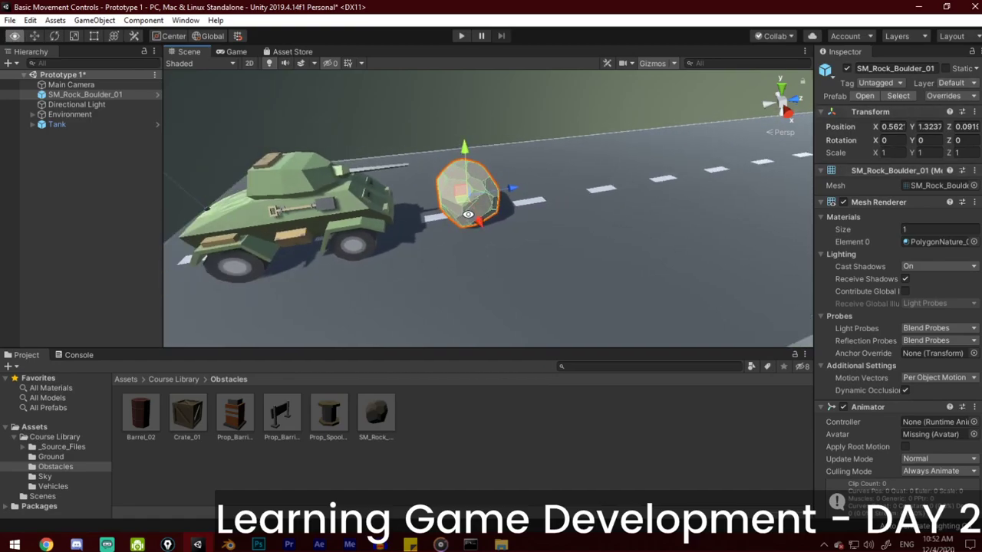
pyautogui.keyDown('alt'); pyautogui.moveTo(478, 209); pyautogui.dragTo(609, 179); pyautogui.keyUp('alt')
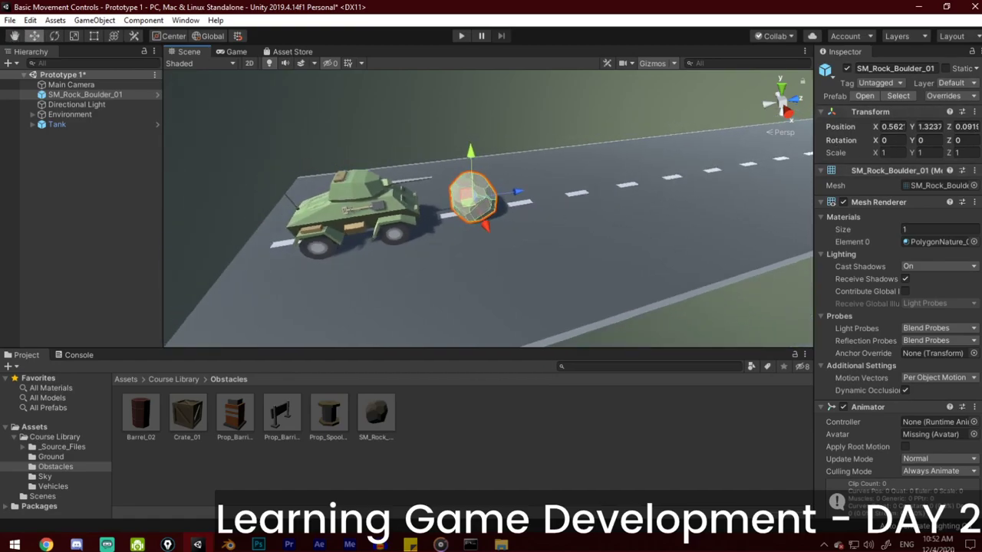
# Reset the boulder's Transform to position 0, 0, 0 and check how it sits on the road
pyautogui.click(974, 112)
pyautogui.click(851, 125)
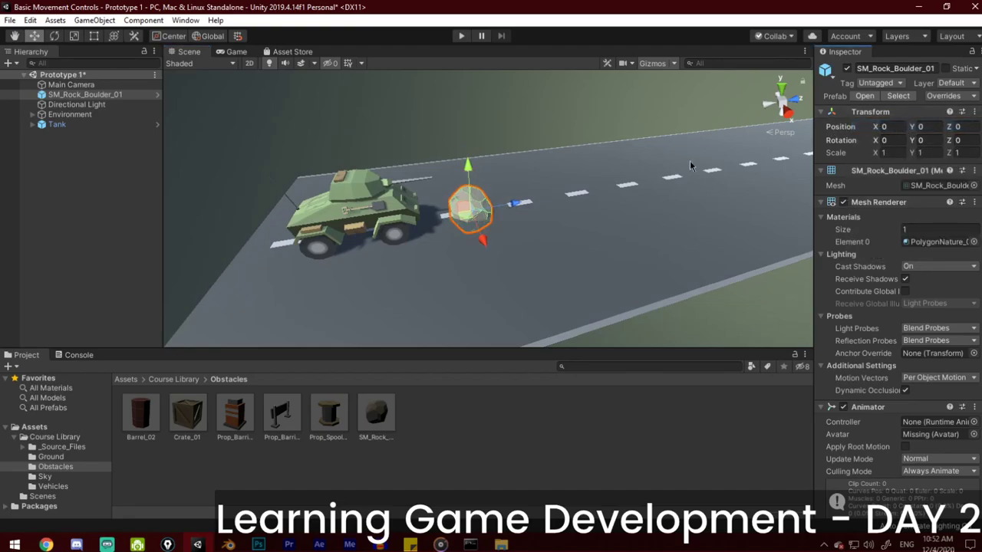
pyautogui.keyDown('alt'); pyautogui.moveTo(690, 165); pyautogui.dragTo(540, 253); pyautogui.keyUp('alt')
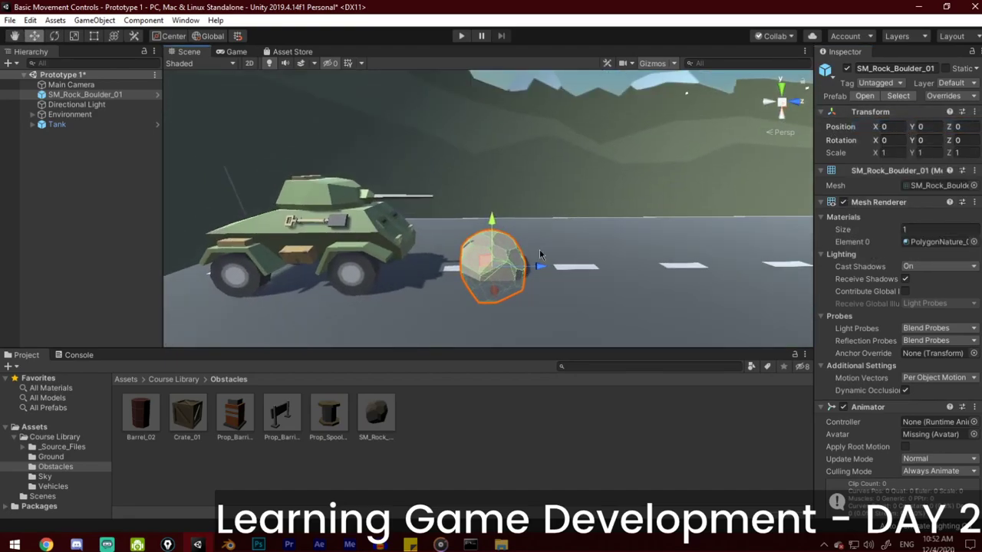
pyautogui.scroll(3, 540, 254)
pyautogui.moveTo(537, 287); pyautogui.dragTo(537, 331, button='right')
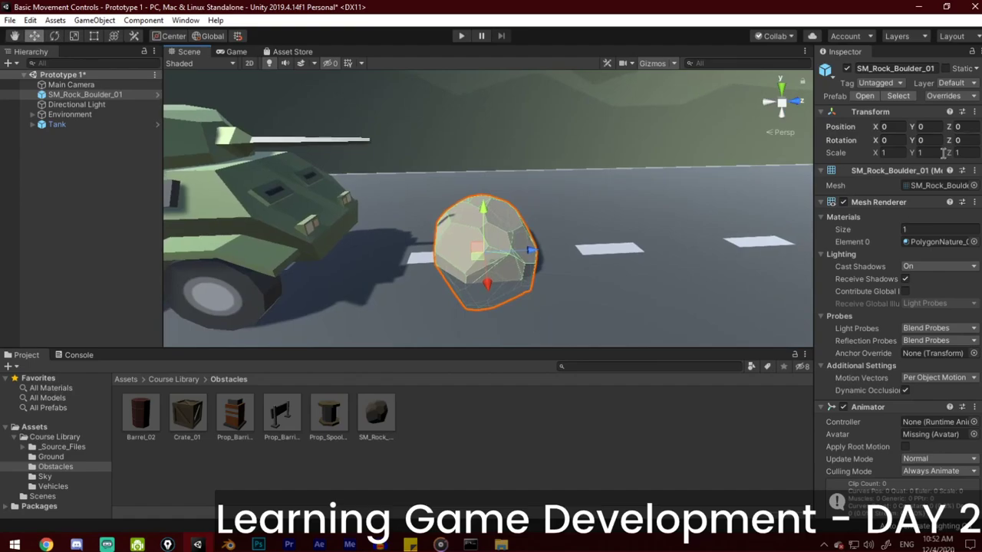
# Reset the Tank's Transform so its position is 0, 0, 0
pyautogui.scroll(-4, 486, 192)
pyautogui.moveTo(462, 196); pyautogui.dragTo(460, 215, button='middle')
pyautogui.click(374, 211)
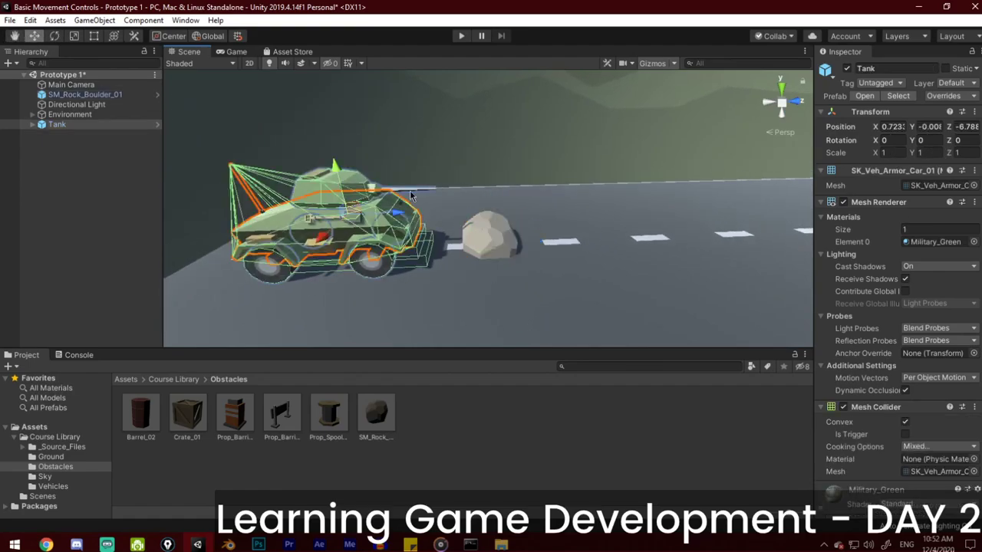
pyautogui.click(975, 111)
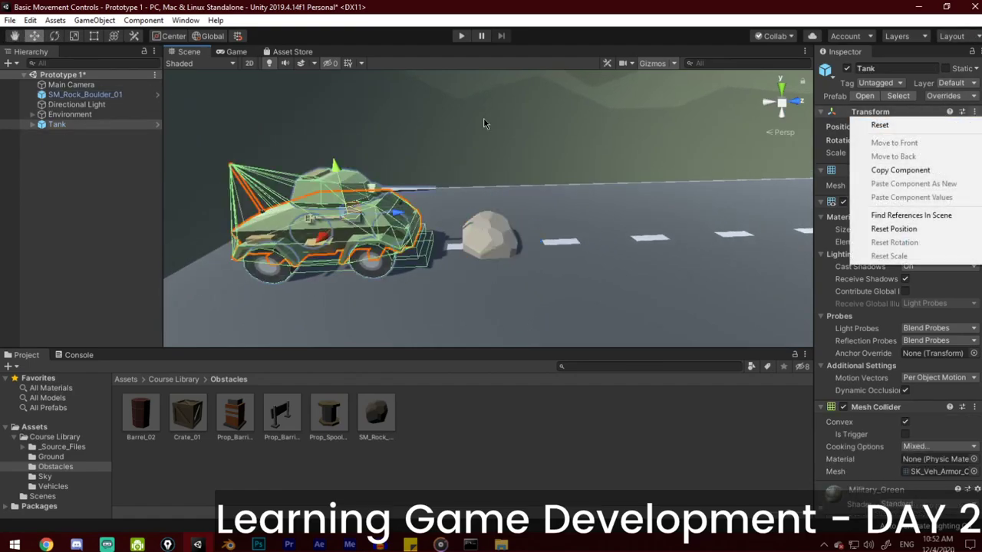
pyautogui.click(877, 125)
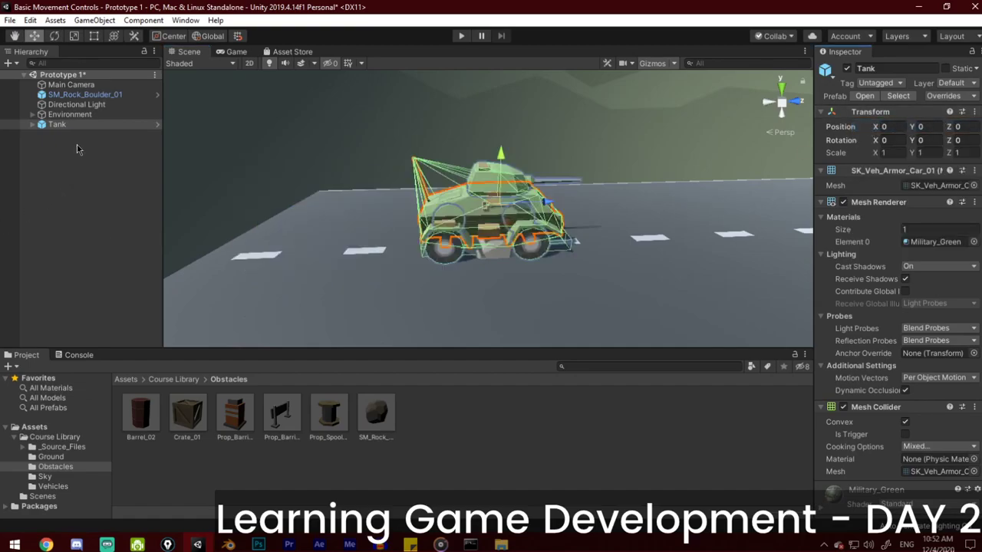
# Reorder SM_Rock_Boulder_01 below the Tank in the scene's object list and rename it Rock
pyautogui.moveTo(73, 95); pyautogui.dragTo(63, 127)
pyautogui.rightClick(64, 126)
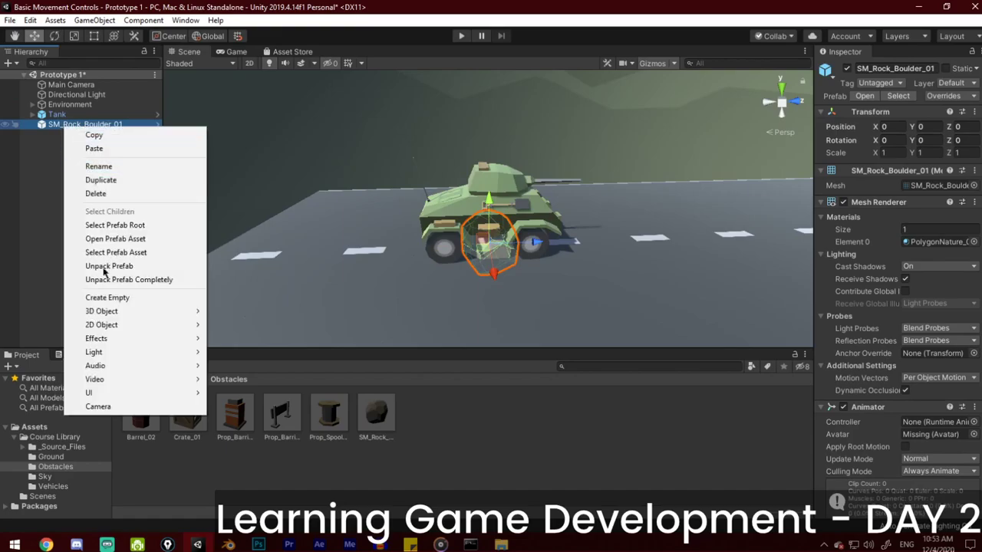
pyautogui.click(107, 171)
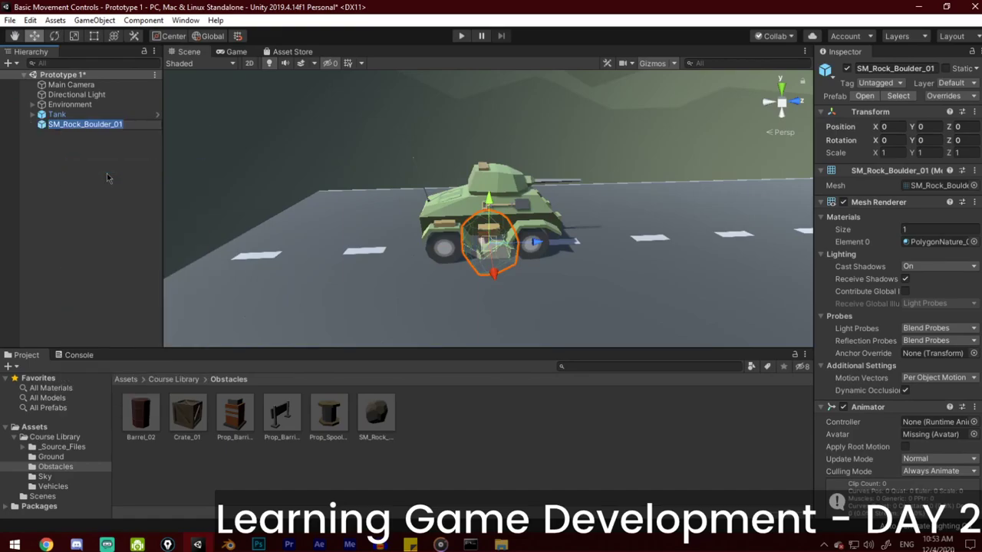
pyautogui.write('Rock')
pyautogui.press('Return')
# Set the Rock's Z position to 30 so it sits farther down the road, and check its placement ahead of the tank
pyautogui.scroll(-6, 422, 194)
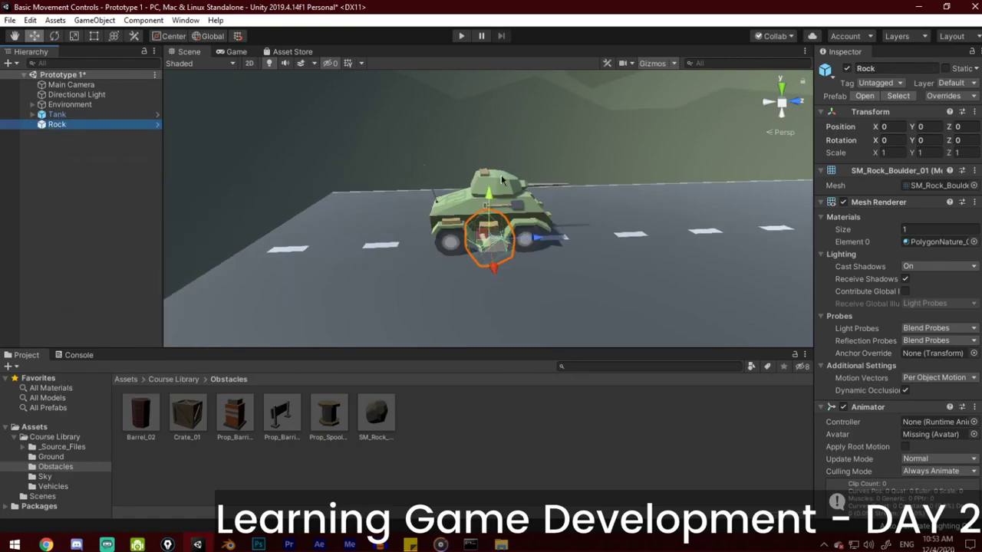
pyautogui.keyDown('alt'); pyautogui.moveTo(448, 142); pyautogui.dragTo(526, 212); pyautogui.keyUp('alt')
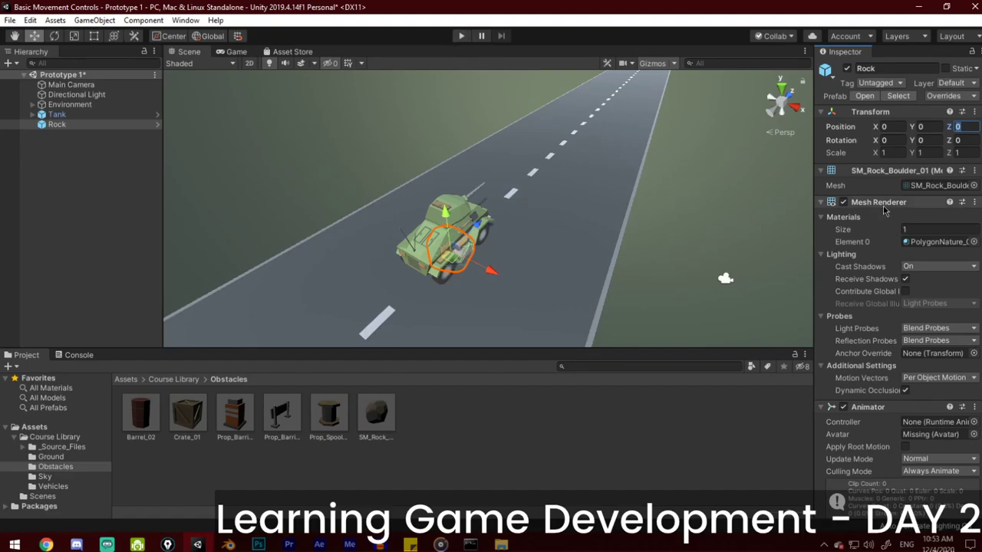
pyautogui.keyDown('alt'); pyautogui.moveTo(591, 153); pyautogui.dragTo(626, 225); pyautogui.keyUp('alt')
pyautogui.keyDown('alt'); pyautogui.moveTo(518, 86); pyautogui.dragTo(491, 225); pyautogui.keyUp('alt')
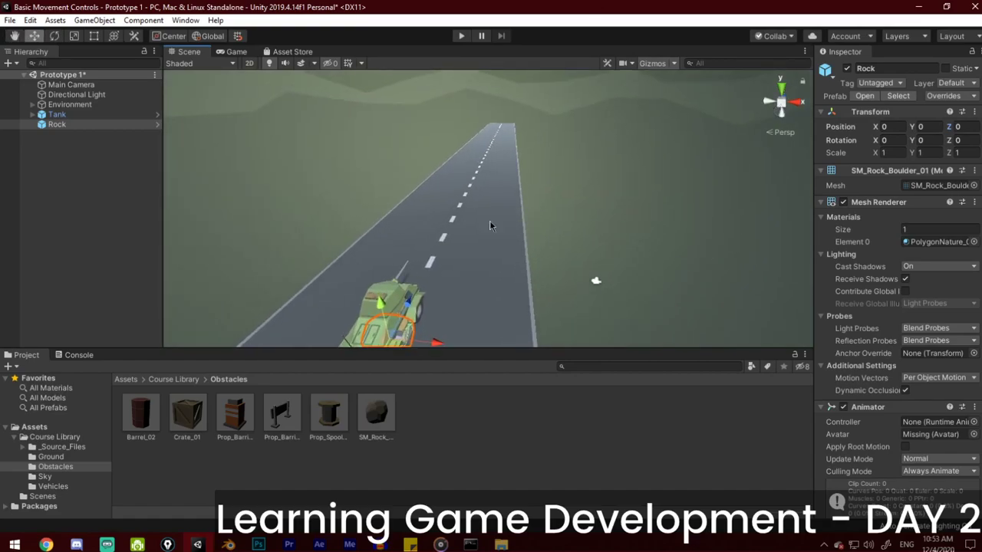
pyautogui.moveTo(542, 247); pyautogui.dragTo(591, 196, button='middle')
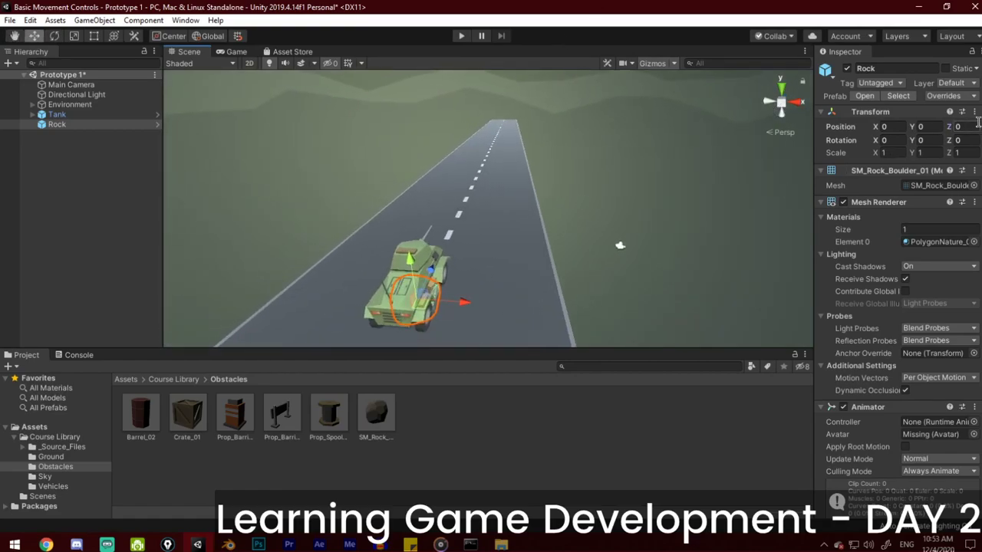
pyautogui.write('30')
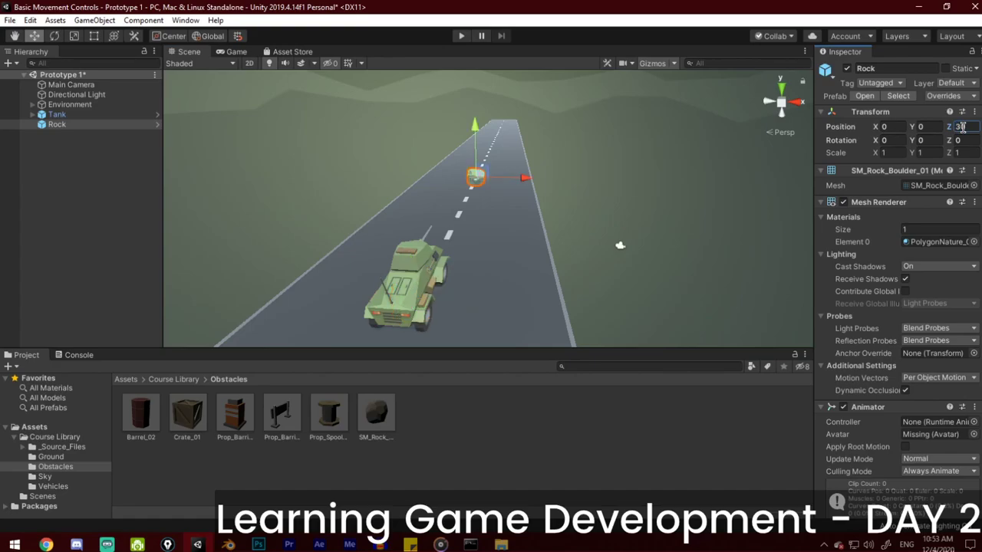
pyautogui.write('f')
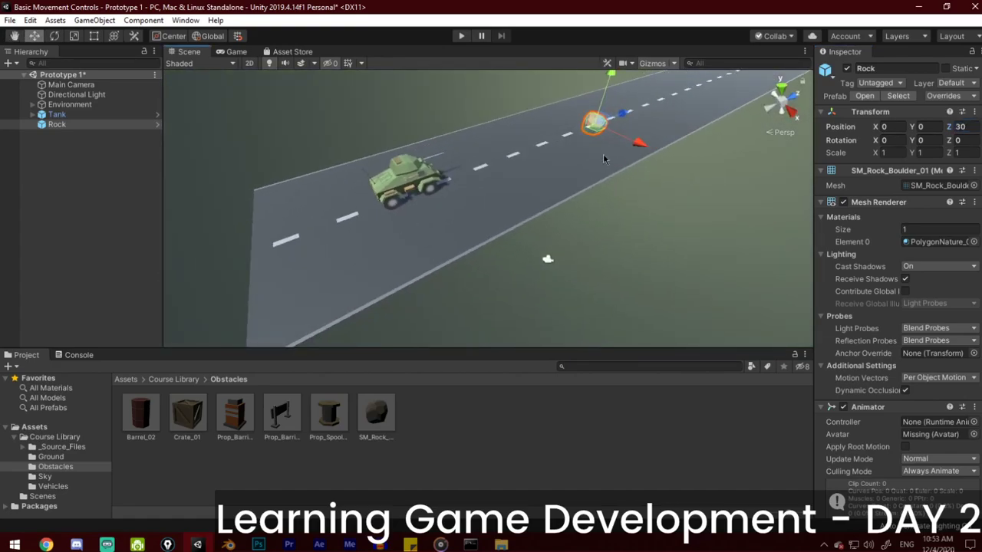
pyautogui.scroll(-6, 587, 171)
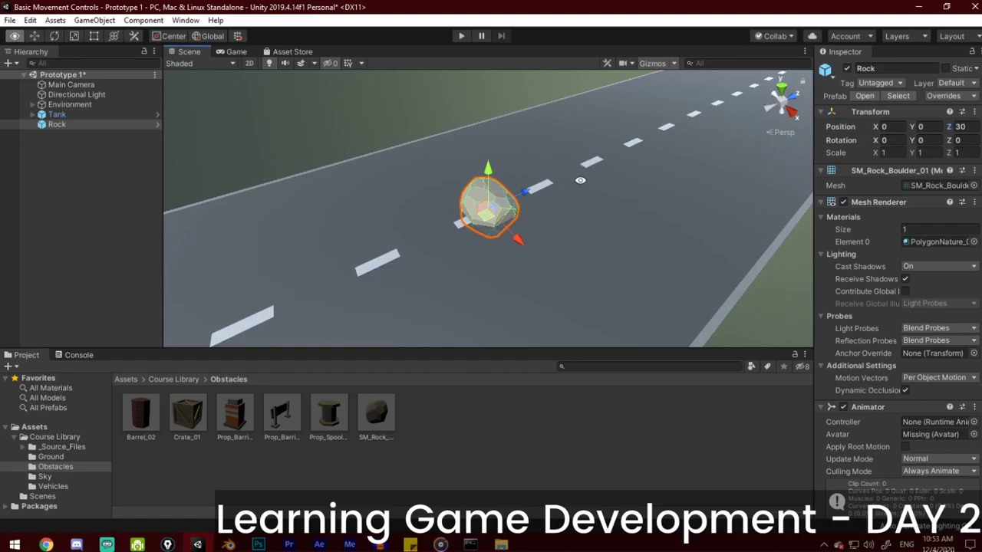
pyautogui.keyDown('alt'); pyautogui.moveTo(579, 180); pyautogui.dragTo(338, 264); pyautogui.keyUp('alt')
pyautogui.scroll(3, 338, 264)
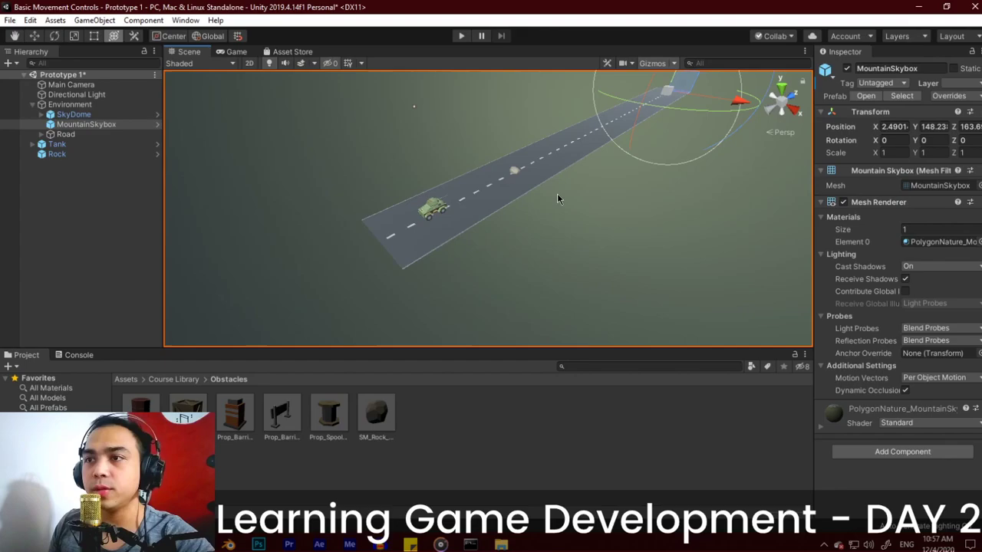
# Move the Main Camera to about X 14.52, Y 3.04, Z 5.66 beside the road and play-test its view
pyautogui.keyDown('alt'); pyautogui.moveTo(557, 198); pyautogui.dragTo(486, 203); pyautogui.keyUp('alt')
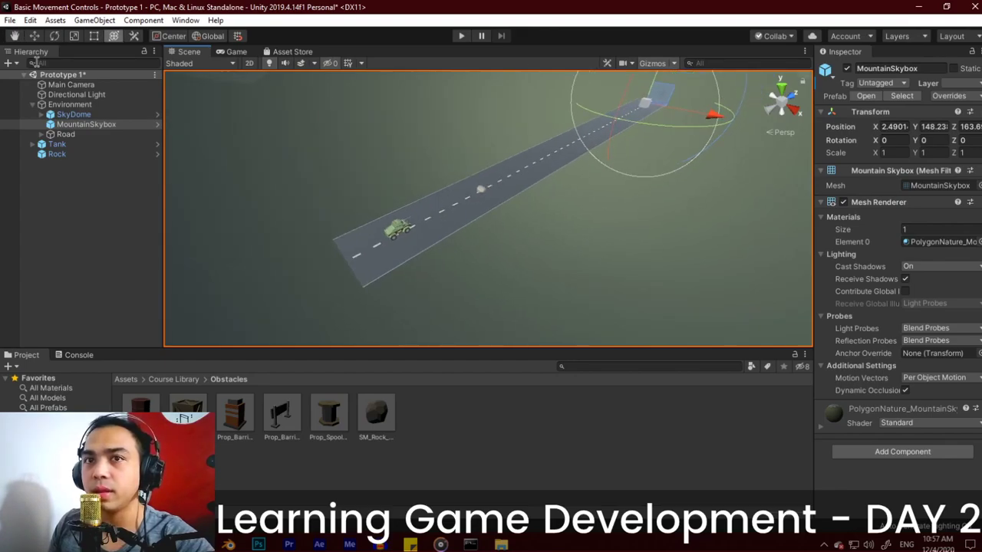
pyautogui.doubleClick(71, 85)
pyautogui.moveTo(351, 189)
pyautogui.mouseDown(button='middle')
pyautogui.moveTo(329, 211)
pyautogui.moveTo(389, 159)
pyautogui.moveTo(358, 194)
pyautogui.mouseUp(button='middle')
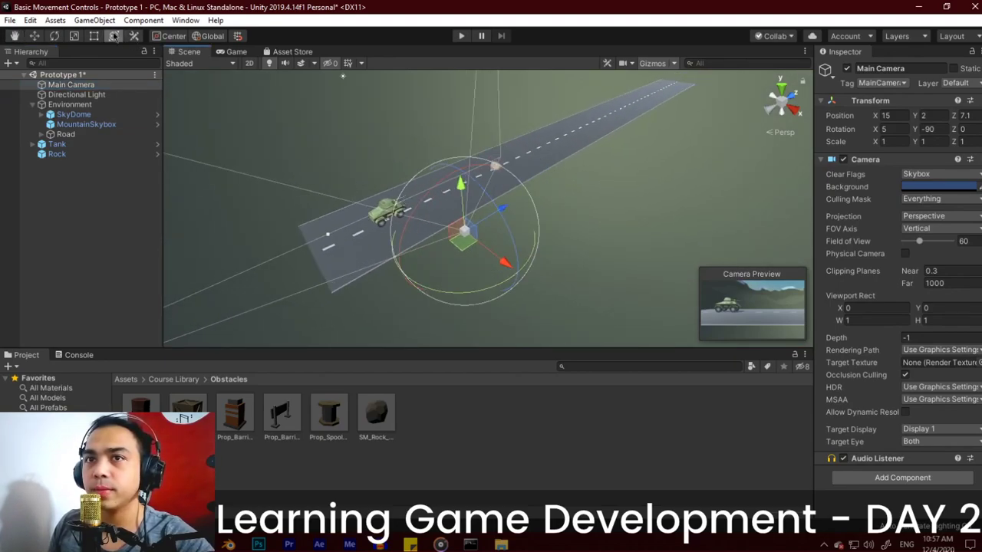
pyautogui.moveTo(545, 208); pyautogui.dragTo(583, 205, button='middle')
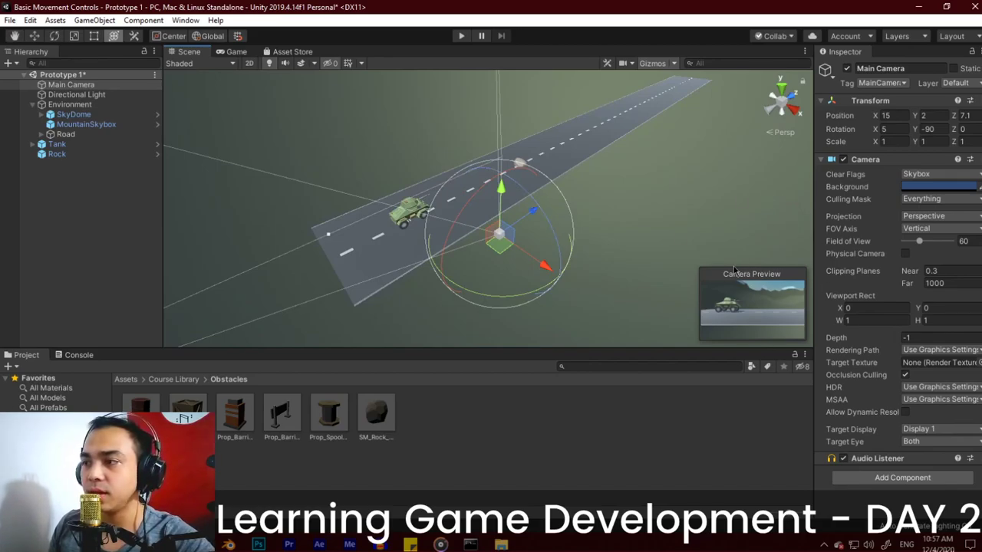
pyautogui.moveTo(734, 270); pyautogui.dragTo(624, 227, button='middle')
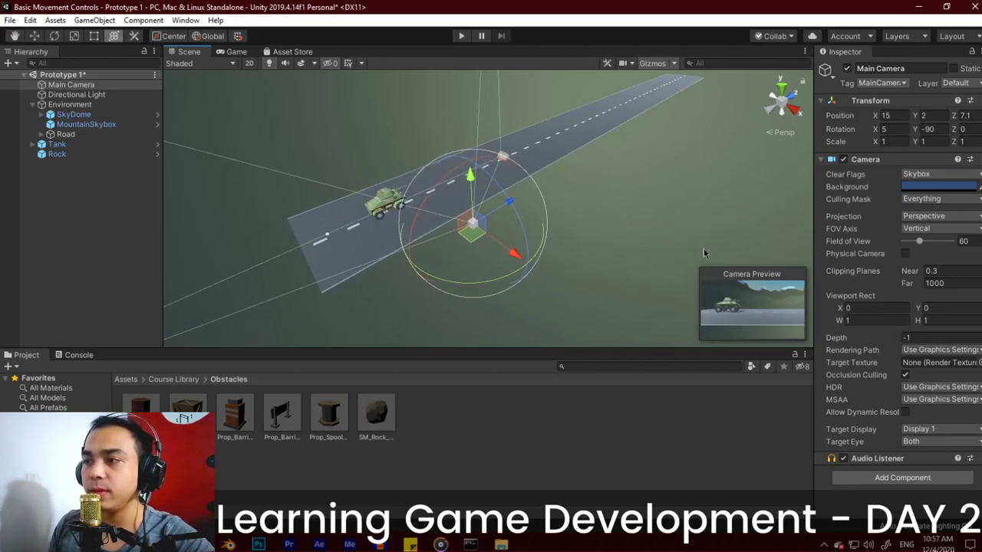
pyautogui.moveTo(530, 229); pyautogui.dragTo(567, 232, button='middle')
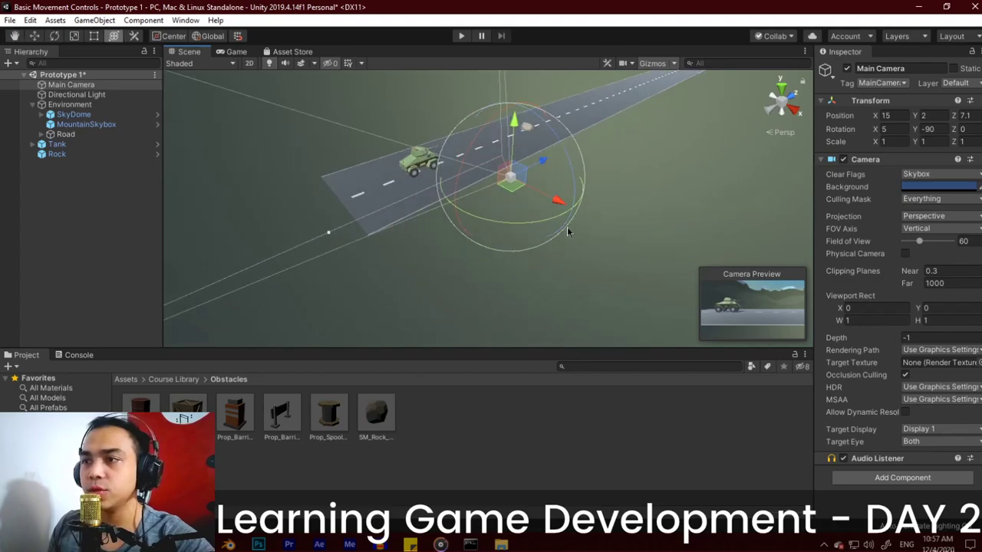
pyautogui.moveTo(560, 203)
pyautogui.mouseDown()
pyautogui.moveTo(586, 213)
pyautogui.moveTo(558, 202)
pyautogui.mouseUp()
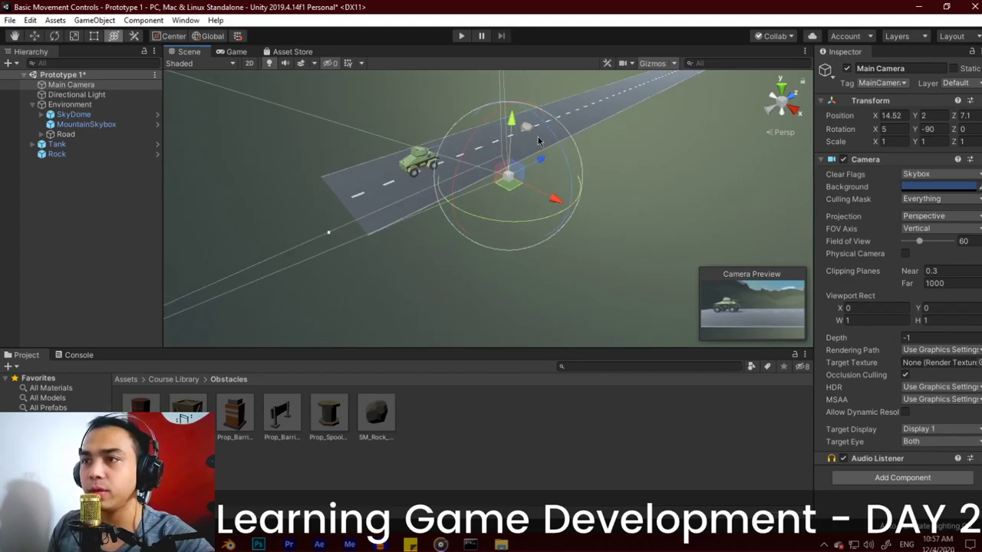
pyautogui.moveTo(513, 127); pyautogui.dragTo(533, 162)
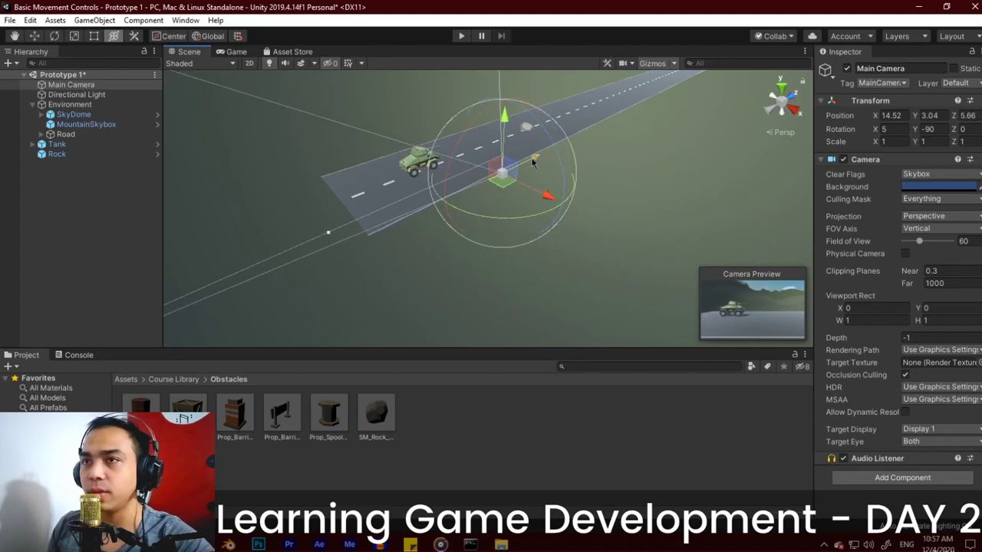
pyautogui.click(461, 40)
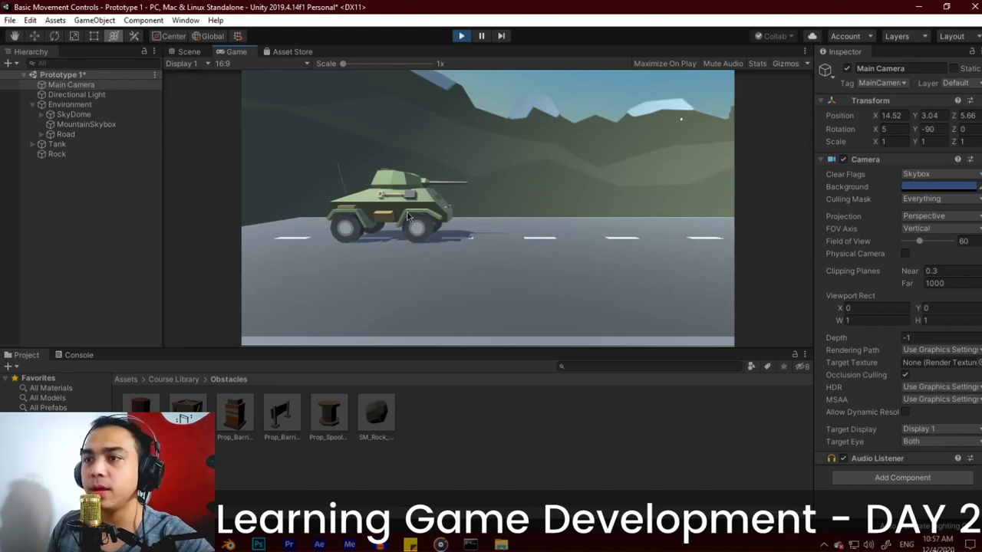
pyautogui.click(458, 39)
# Raise the Main Camera and shift it back alongside the tank to about Y 6.38, Z 2.26
pyautogui.moveTo(447, 142); pyautogui.dragTo(486, 177, button='middle')
pyautogui.scroll(4, 521, 215)
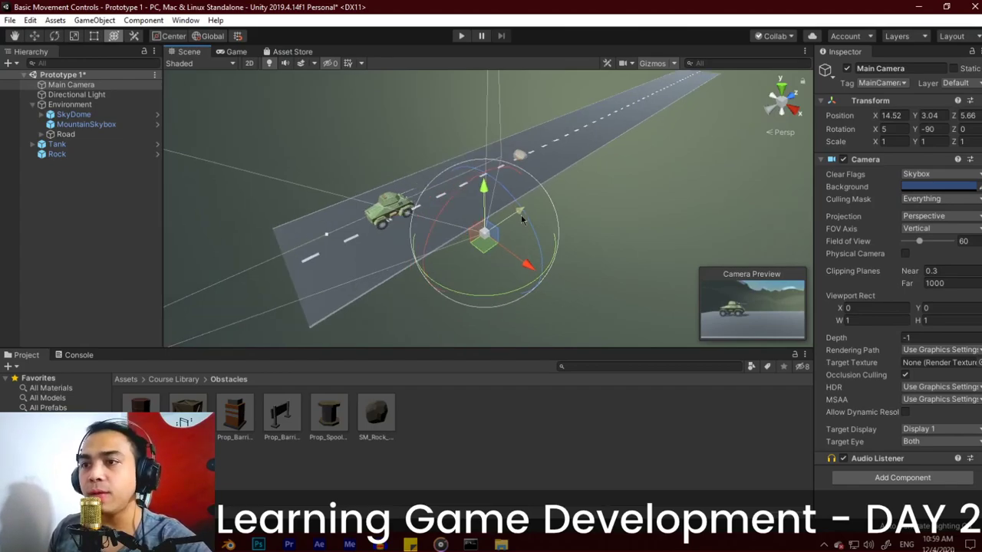
pyautogui.scroll(-2, 529, 186)
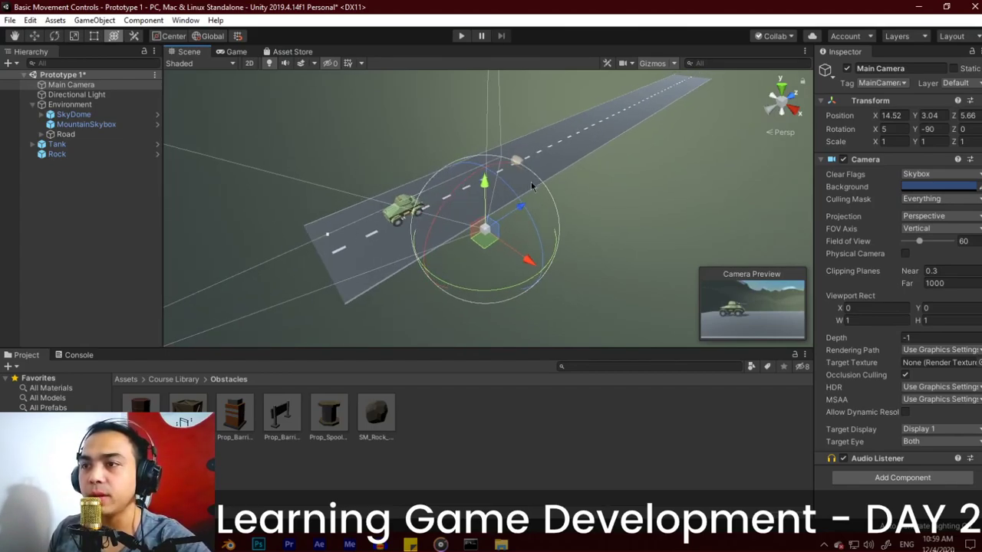
pyautogui.moveTo(463, 200); pyautogui.dragTo(534, 198, button='middle')
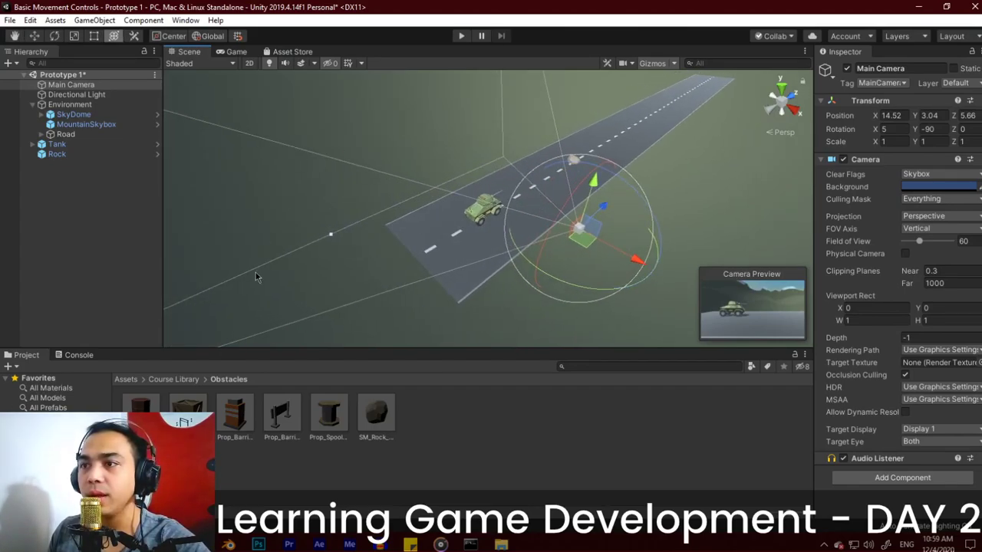
pyautogui.moveTo(511, 149); pyautogui.dragTo(440, 145, button='middle')
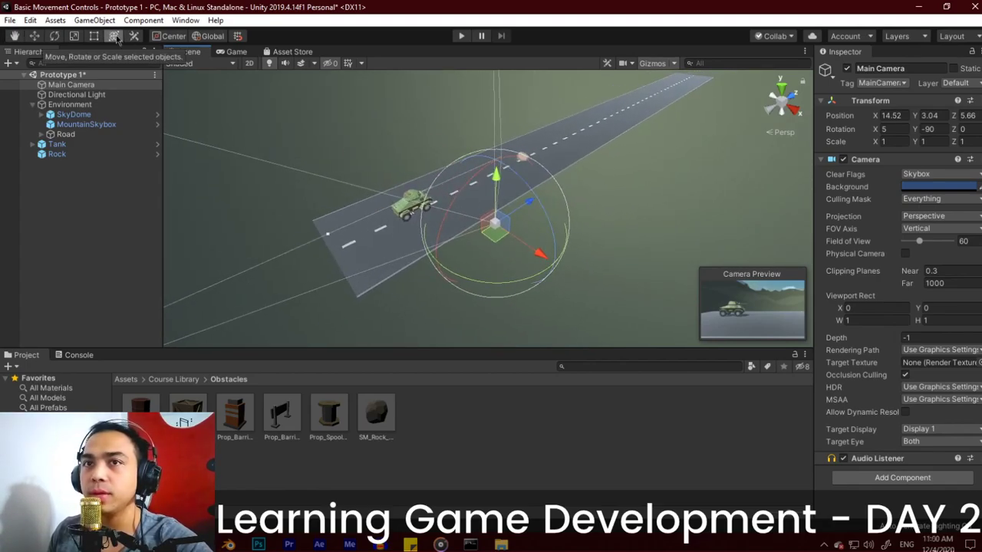
pyautogui.keyDown('alt'); pyautogui.moveTo(436, 198); pyautogui.dragTo(507, 232); pyautogui.keyUp('alt')
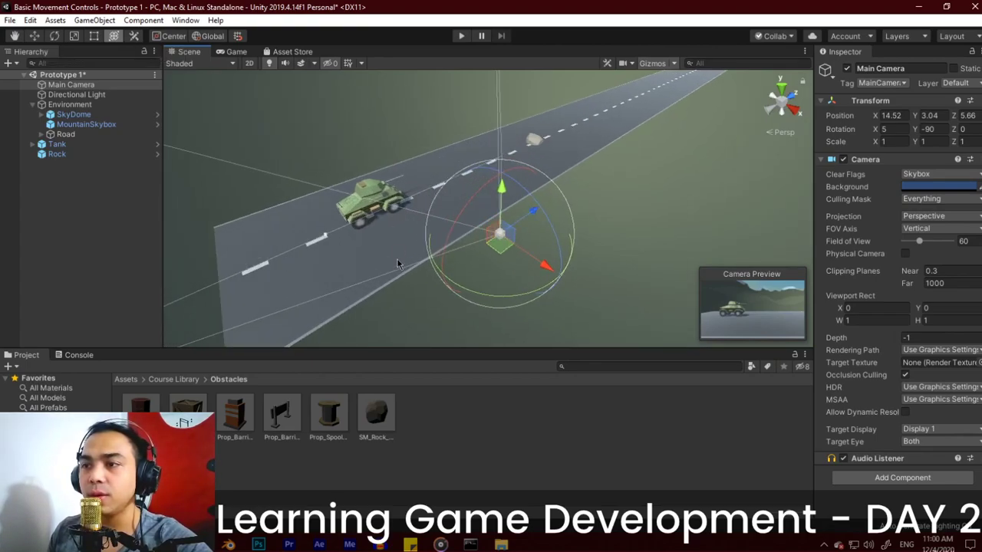
pyautogui.moveTo(493, 238); pyautogui.dragTo(467, 223)
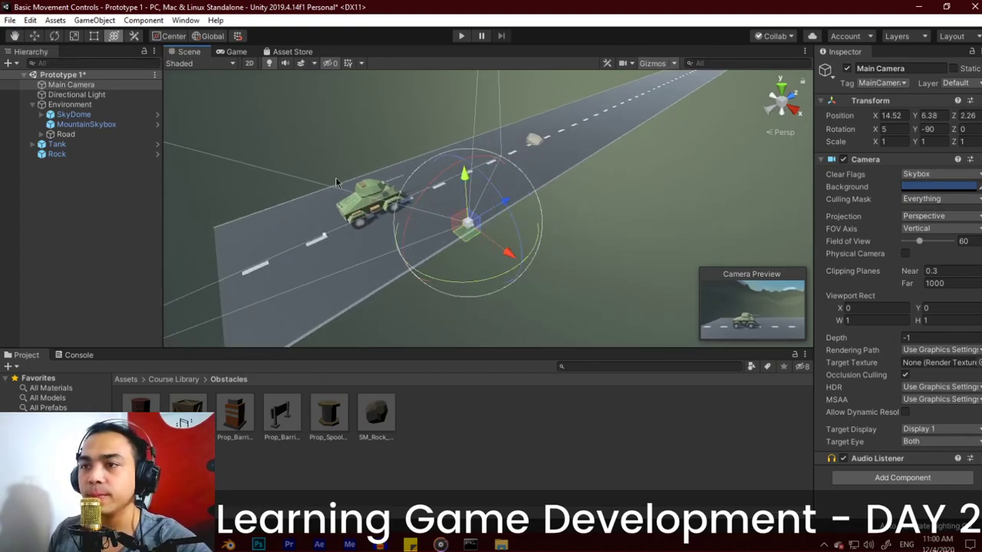
# Try to enlarge the Tank uniformly to a scale of about 1.88 and undo the change
pyautogui.click(58, 145)
pyautogui.moveTo(404, 175); pyautogui.dragTo(498, 203, button='middle')
pyautogui.scroll(2, 467, 226)
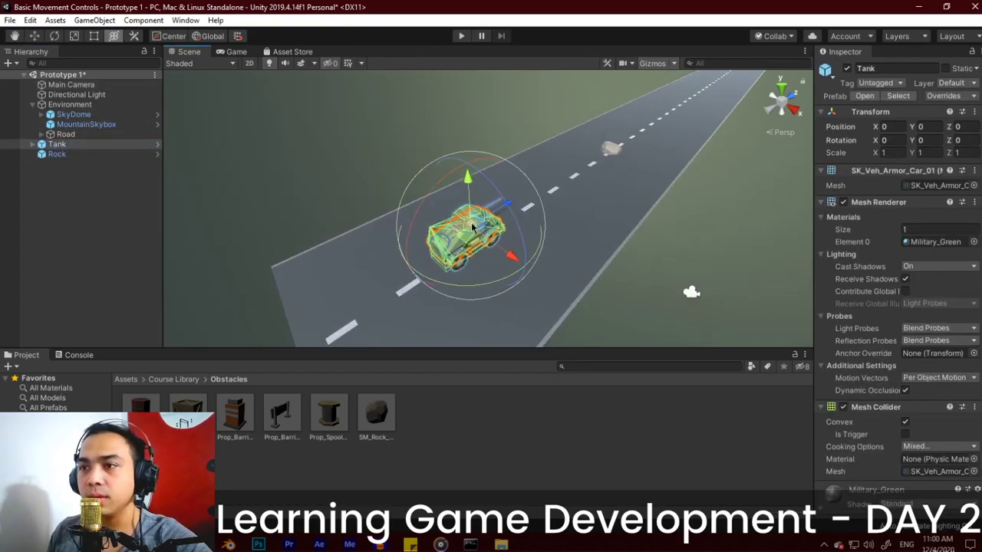
pyautogui.moveTo(469, 234); pyautogui.dragTo(305, 108)
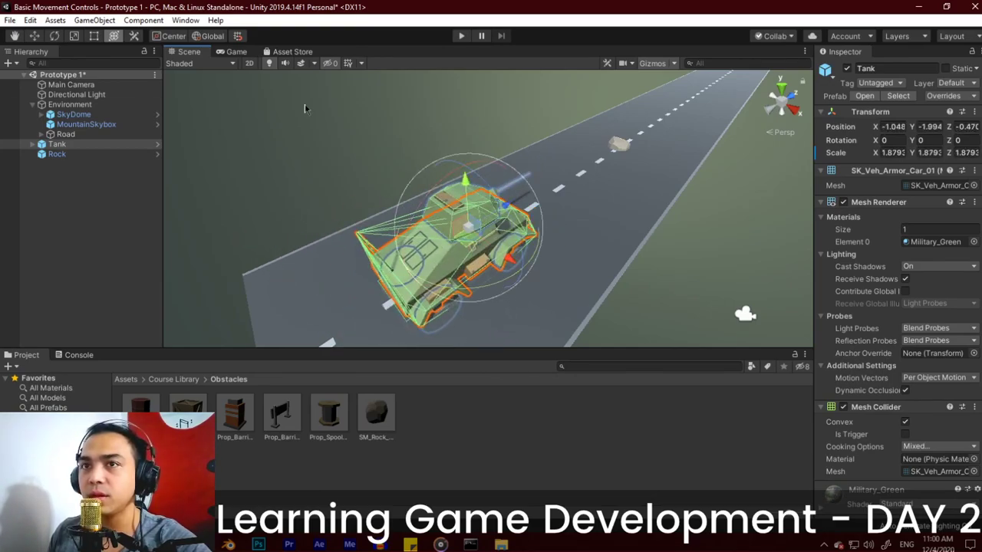
pyautogui.hotkey('ctrl', 'z')
pyautogui.scroll(-2, 573, 272)
pyautogui.moveTo(572, 272); pyautogui.dragTo(484, 225, button='middle')
pyautogui.scroll(-3, 538, 243)
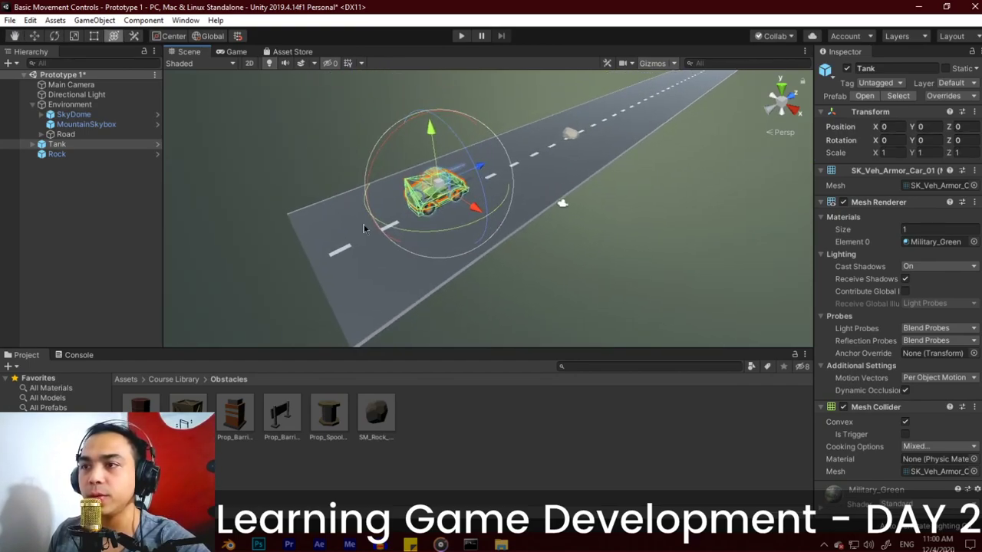
# Move the Main Camera over the road behind the tank, to about X 0.44, Z -12.12
pyautogui.click(89, 86)
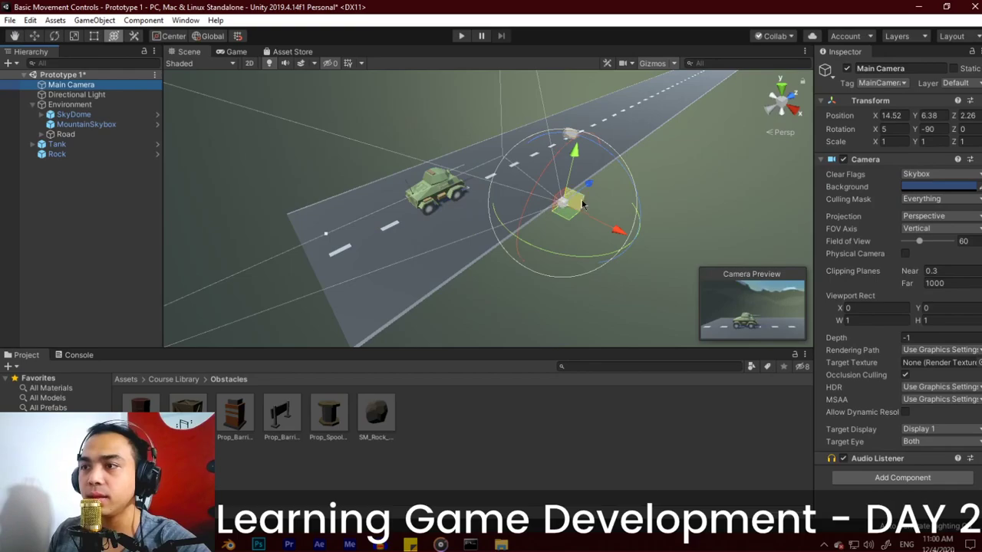
pyautogui.moveTo(612, 228); pyautogui.dragTo(484, 204)
pyautogui.moveTo(512, 194); pyautogui.dragTo(575, 215, button='middle')
pyautogui.moveTo(545, 152); pyautogui.dragTo(506, 198)
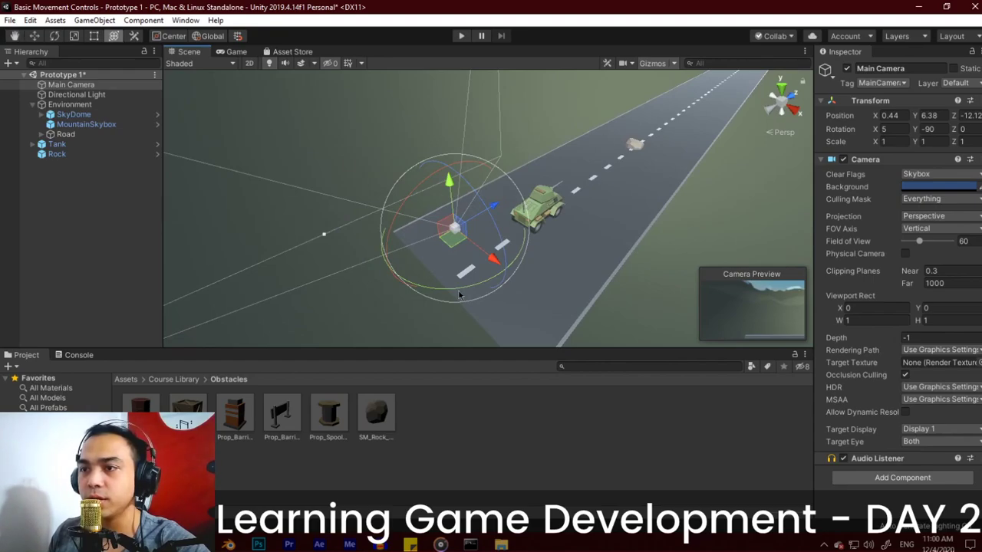
# Rotate the Main Camera to face down the road behind the tank, setting its Y rotation to 0
pyautogui.moveTo(459, 295); pyautogui.dragTo(195, 169)
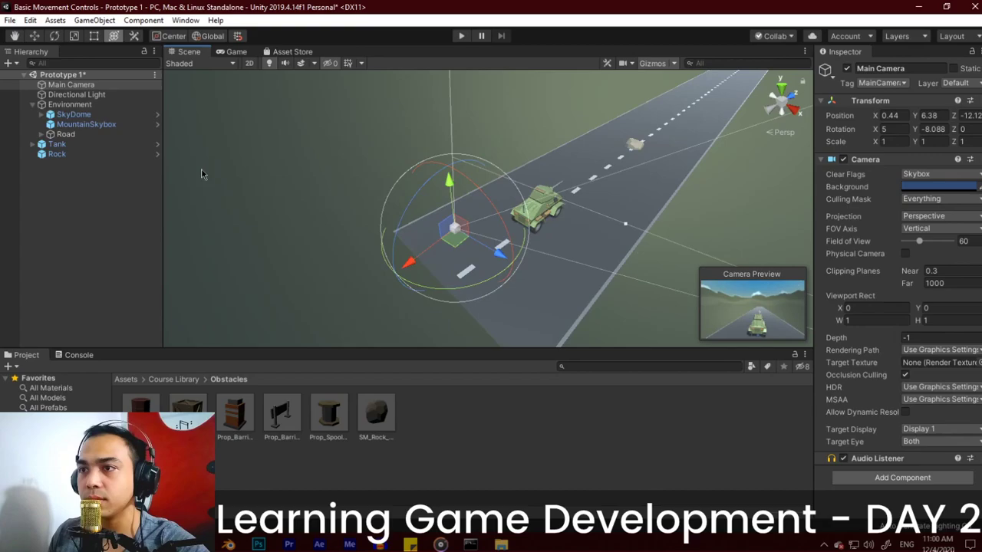
pyautogui.moveTo(395, 211); pyautogui.dragTo(473, 211, button='middle')
pyautogui.keyDown('alt'); pyautogui.moveTo(634, 221); pyautogui.dragTo(579, 244); pyautogui.keyUp('alt')
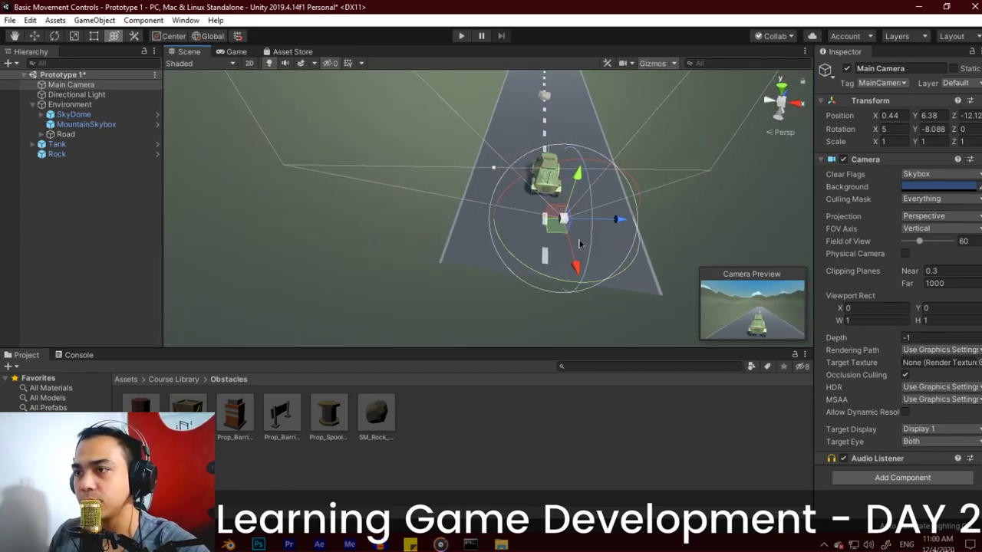
pyautogui.moveTo(556, 282); pyautogui.dragTo(523, 277)
pyautogui.click(931, 129)
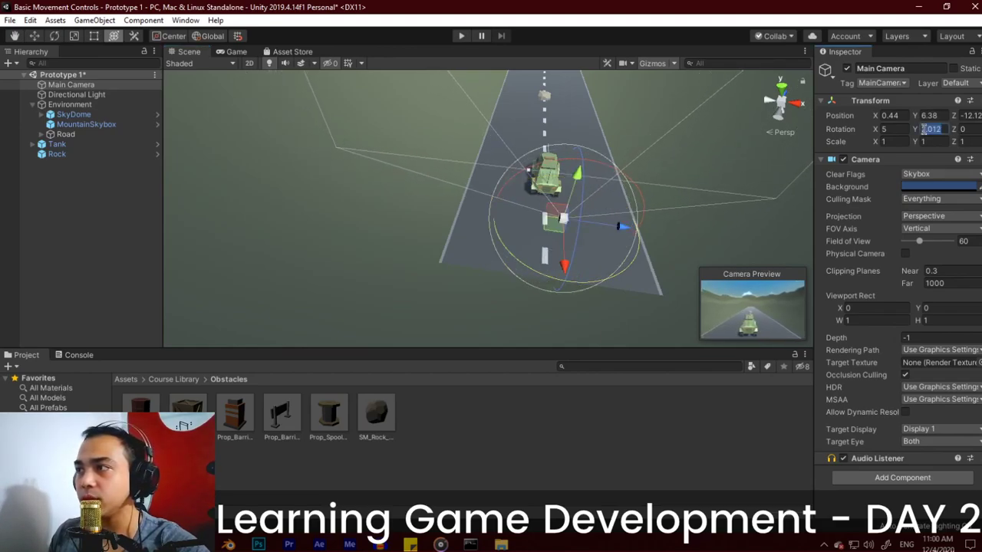
pyautogui.write('0')
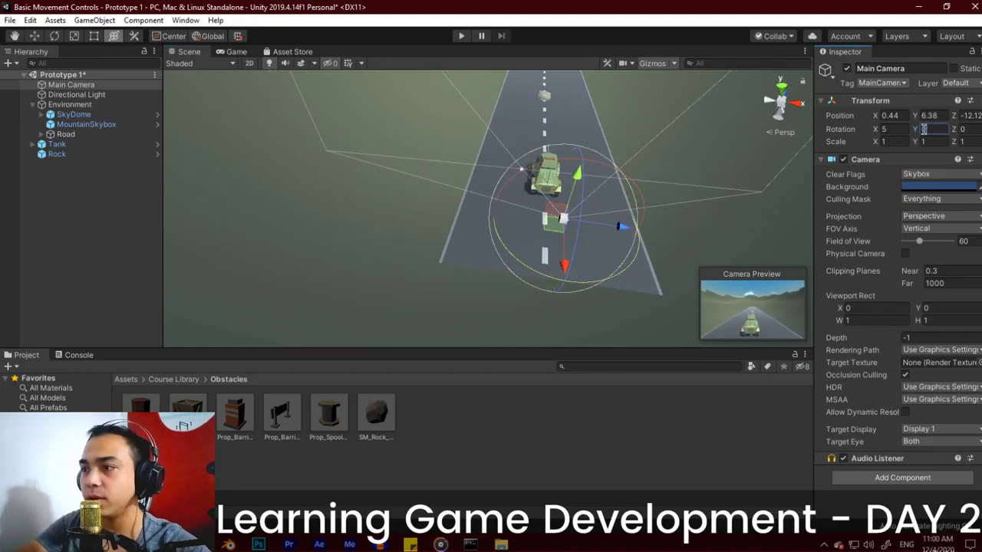
# Shift the Main Camera sideways to about X -0.37 behind the tank and play-test the view
pyautogui.moveTo(613, 225); pyautogui.dragTo(607, 227)
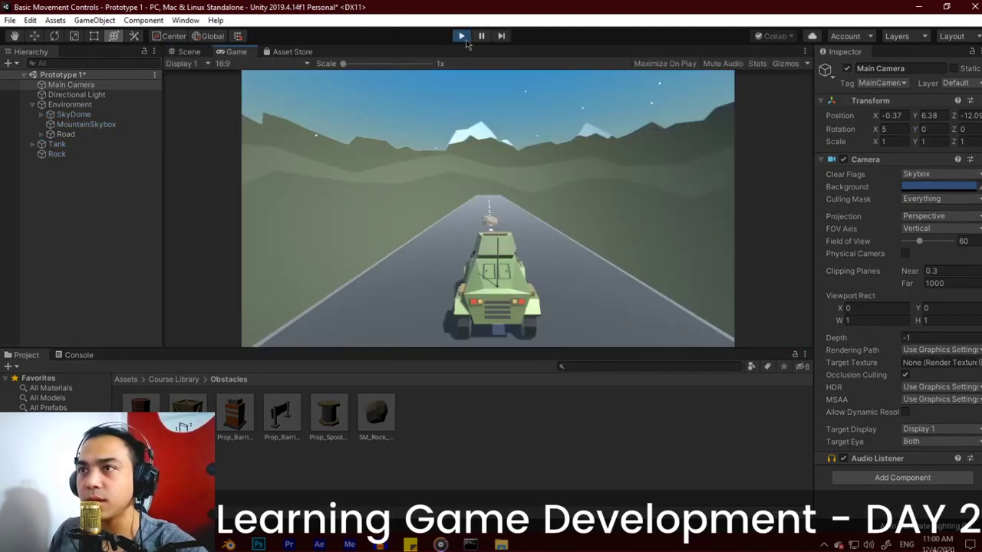
pyautogui.click(462, 36)
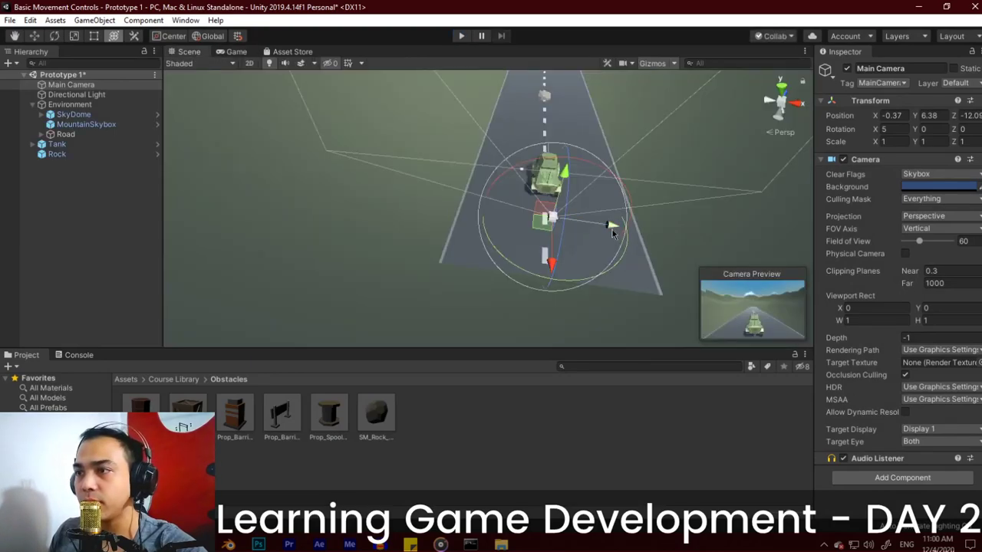
# Shift the Main Camera sideways to about X -0.14 behind the tank and play-test the view
pyautogui.moveTo(613, 232); pyautogui.dragTo(619, 232)
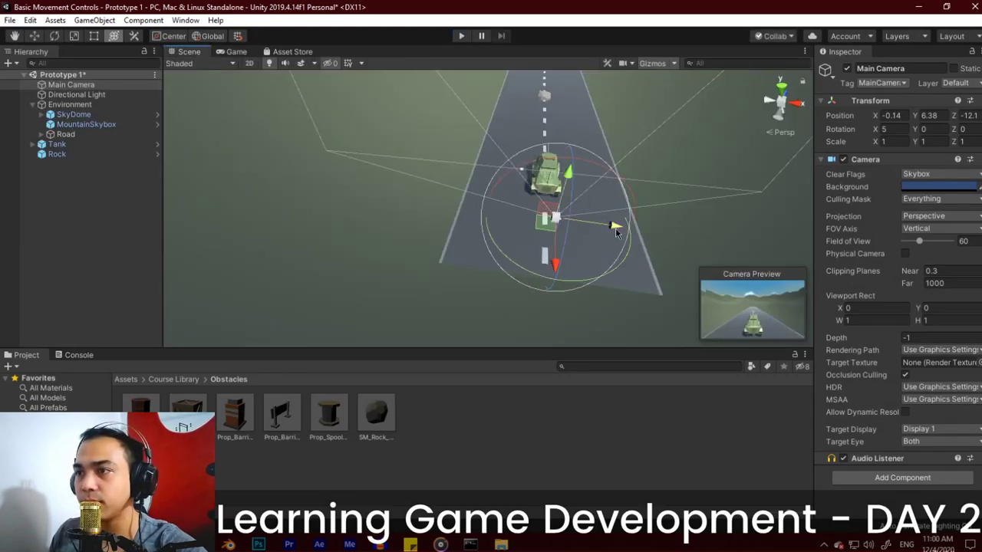
pyautogui.click(460, 36)
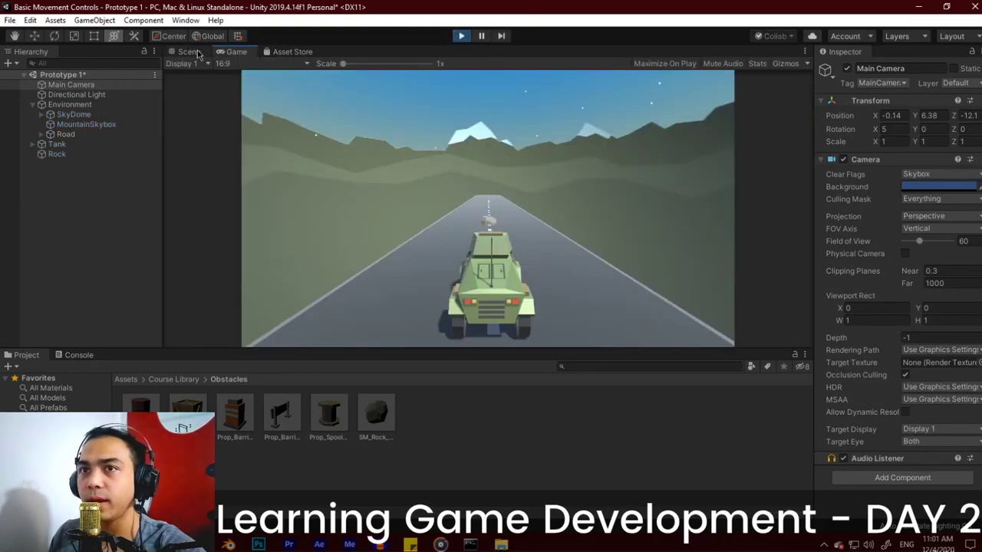
pyautogui.click(460, 36)
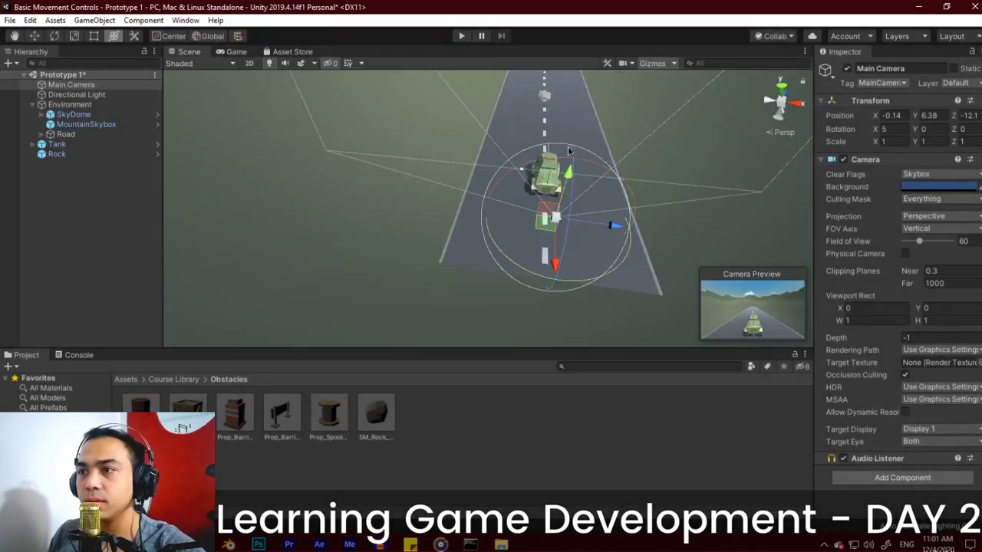
# Tilt the Main Camera down to an X rotation of about 11 and raise it to about Y 9.03, play-testing the view
pyautogui.moveTo(587, 139); pyautogui.dragTo(572, 154, button='middle')
pyautogui.moveTo(481, 261)
pyautogui.mouseDown()
pyautogui.moveTo(484, 253)
pyautogui.moveTo(482, 266)
pyautogui.mouseUp()
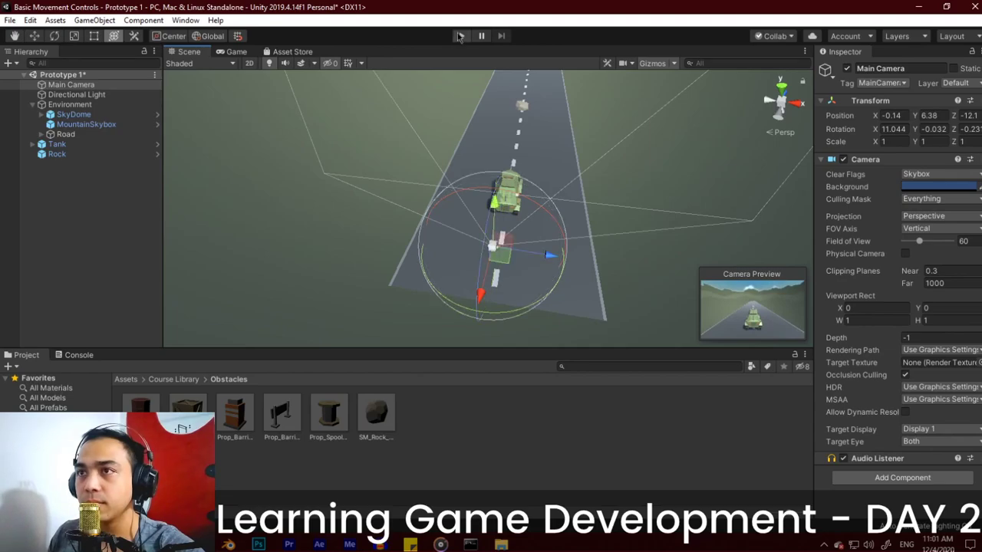
pyautogui.click(460, 37)
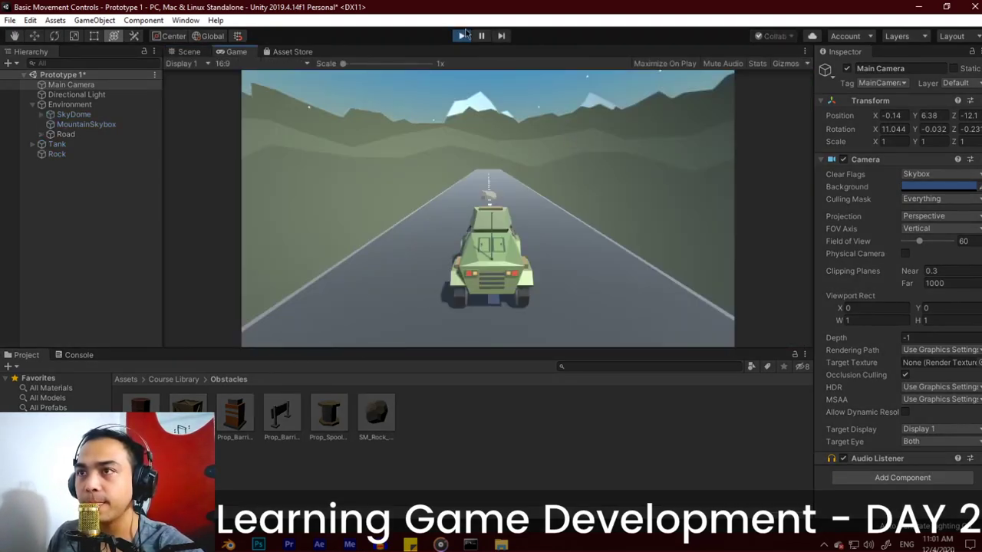
pyautogui.click(462, 36)
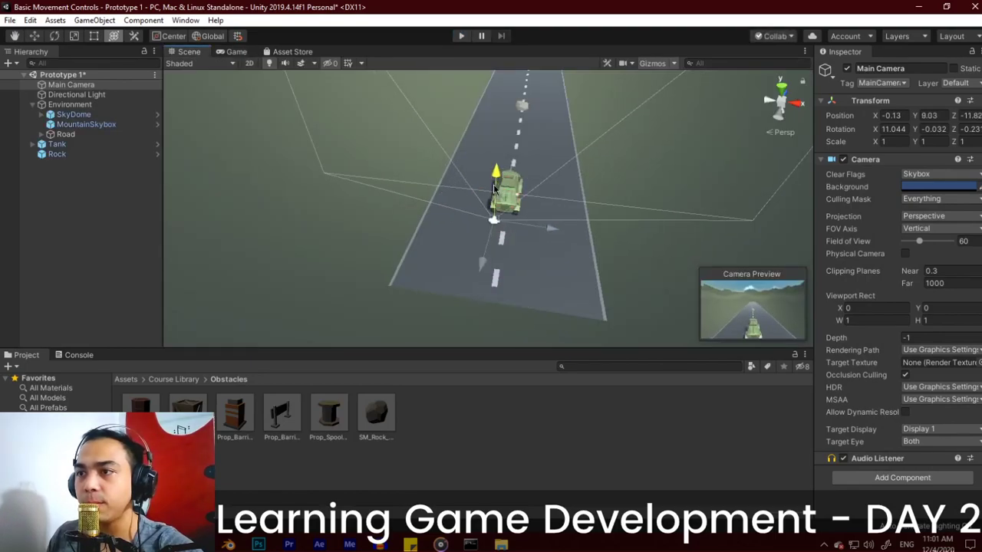
pyautogui.moveTo(480, 229); pyautogui.dragTo(484, 260)
pyautogui.click(462, 37)
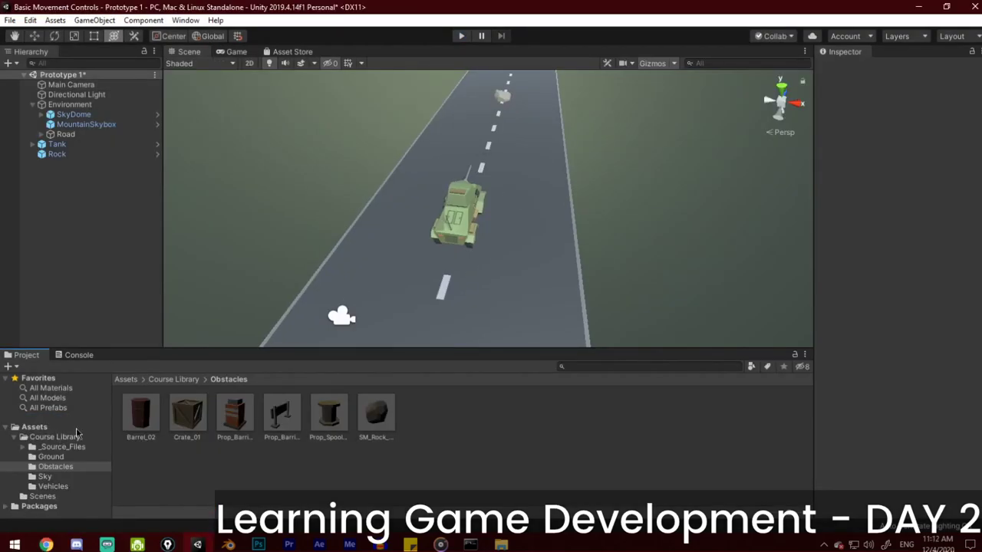
# Create a new folder named Script directly under Assets, outside the Course Library folder
pyautogui.click(47, 438)
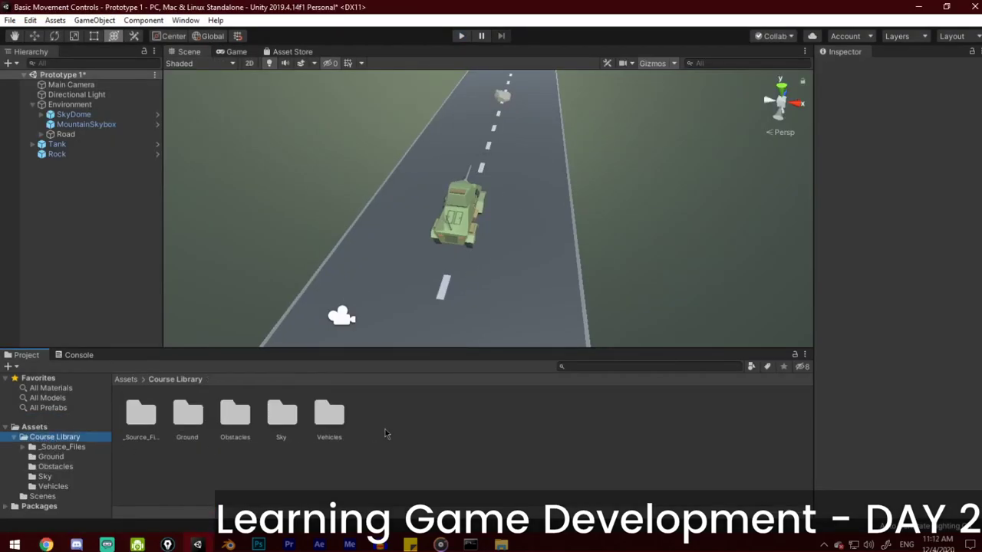
pyautogui.rightClick(456, 426)
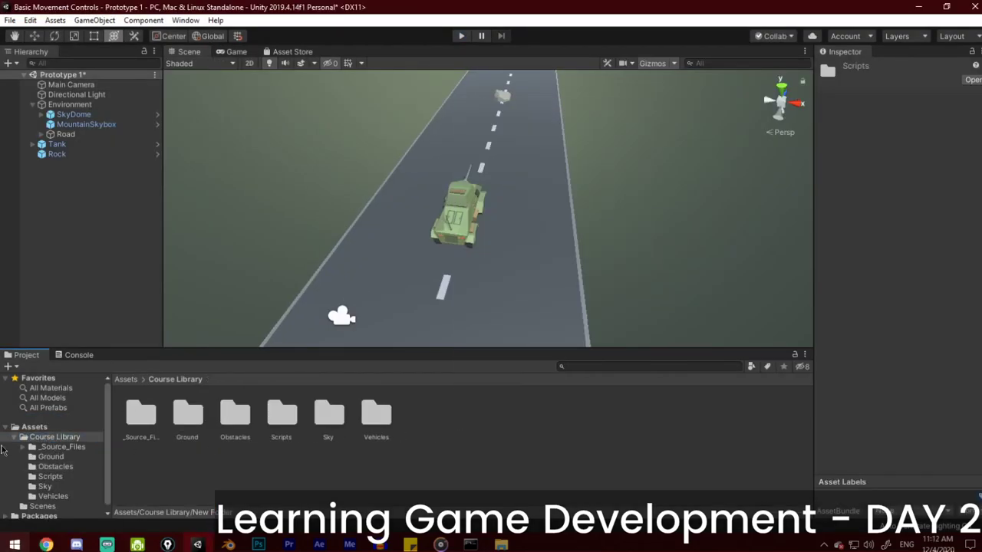
pyautogui.click(34, 427)
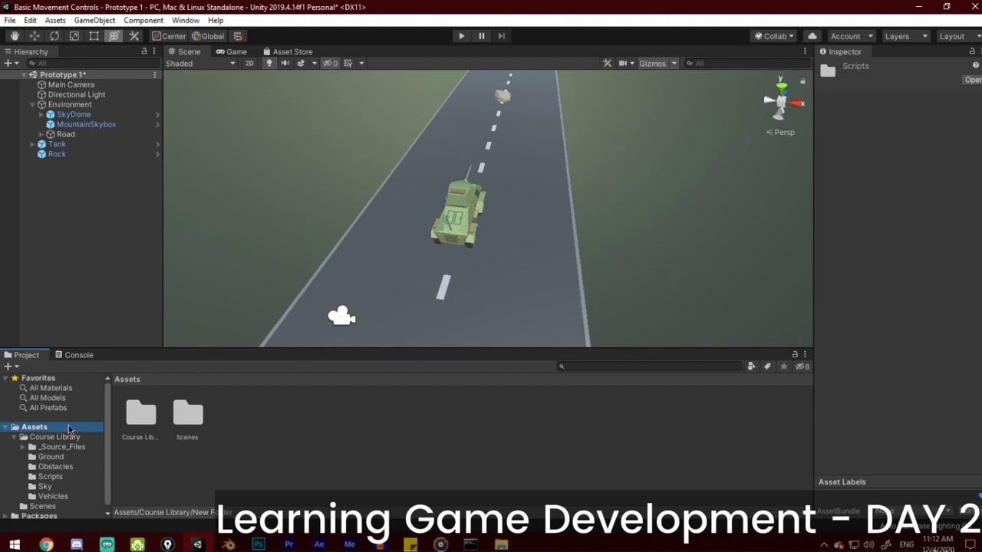
pyautogui.rightClick(300, 422)
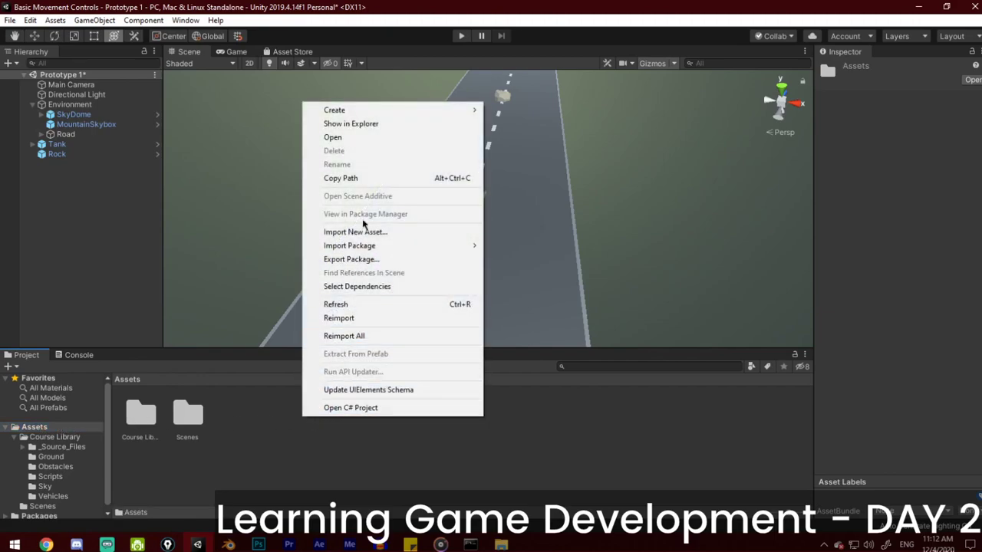
pyautogui.moveTo(371, 111)
pyautogui.click(519, 81)
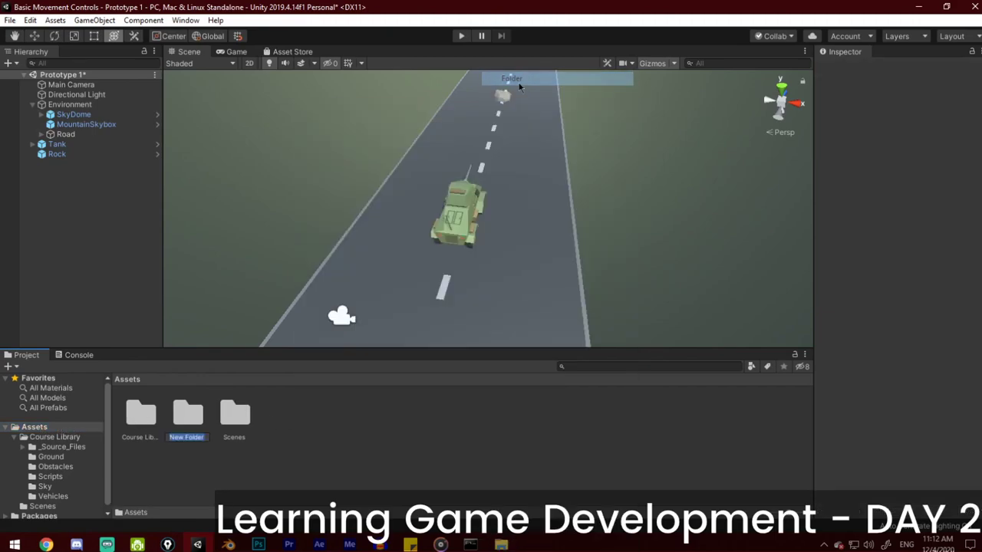
pyautogui.write('Script')
pyautogui.click(39, 422)
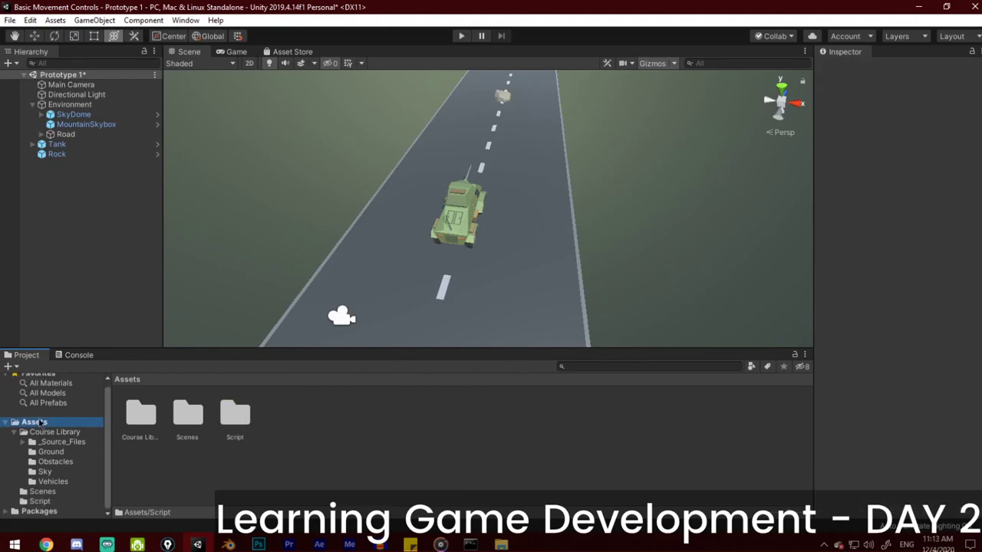
# Create a C# script named PlayerController inside the Script folder
pyautogui.click(239, 426)
pyautogui.rightClick(237, 413)
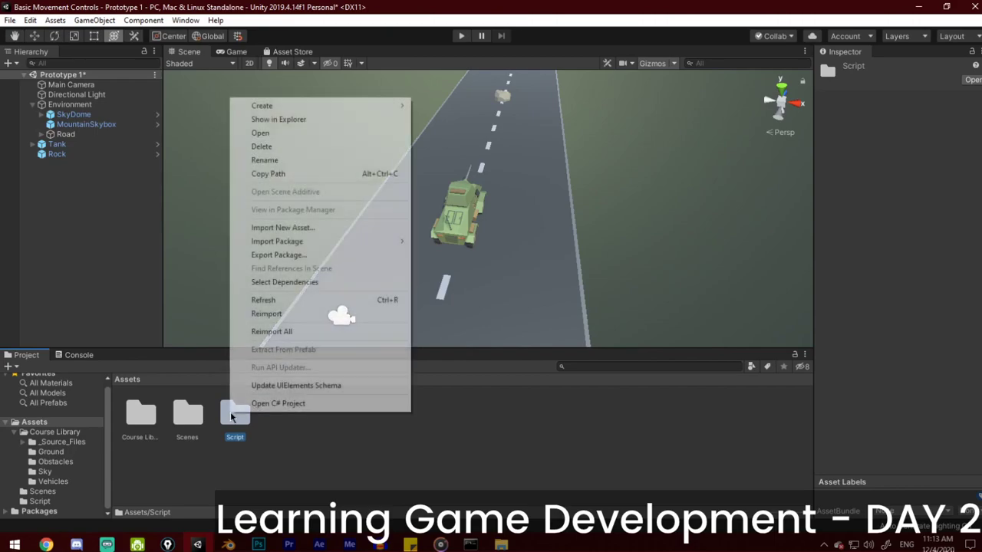
pyautogui.moveTo(336, 105)
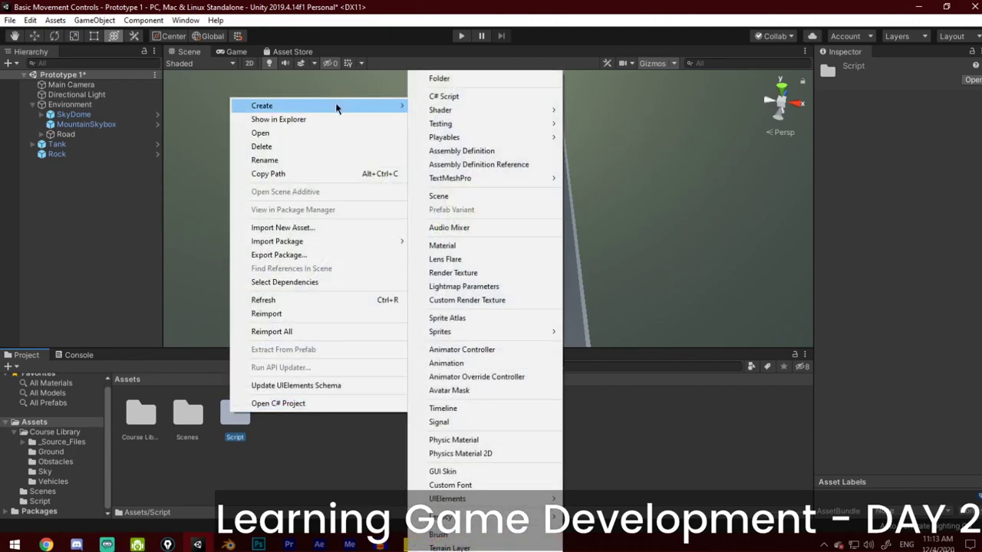
pyautogui.click(445, 98)
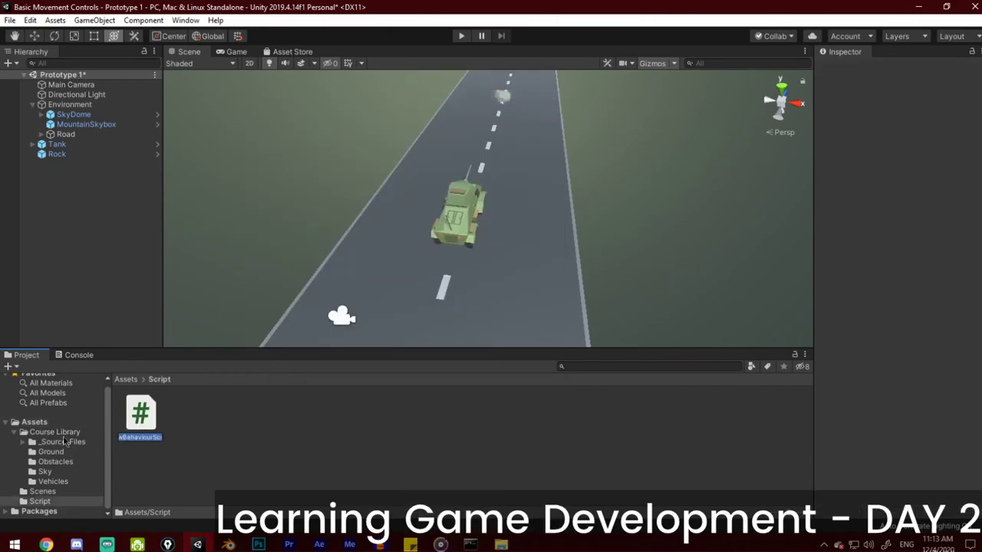
pyautogui.write('PlayerController')
pyautogui.press('Return')
pyautogui.click(337, 422)
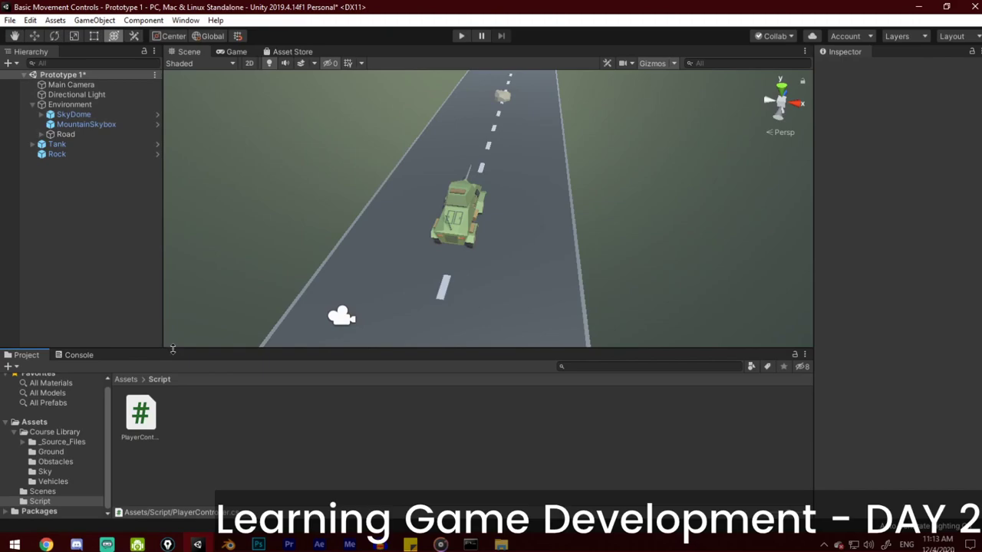
# Attach the PlayerController script to the Tank object
pyautogui.click(156, 413)
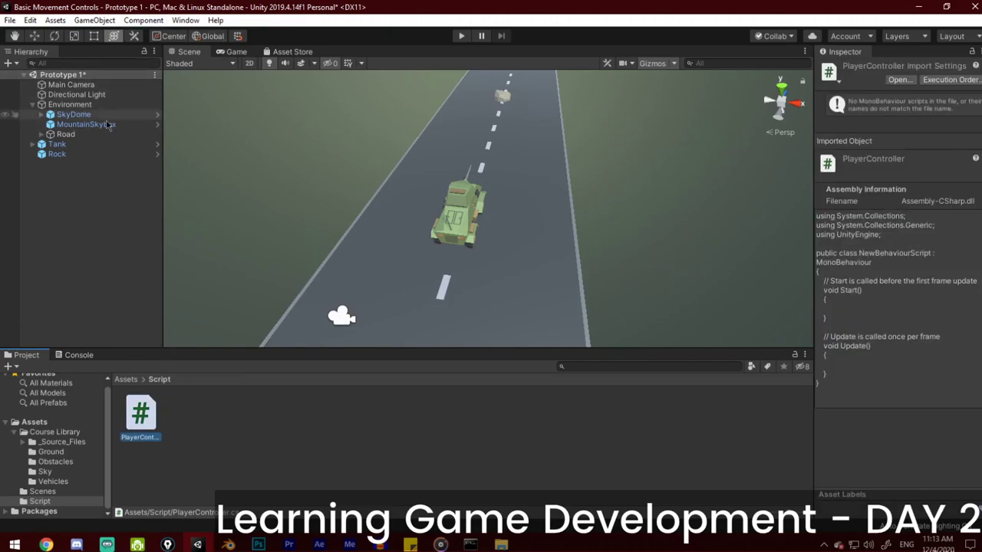
pyautogui.click(104, 144)
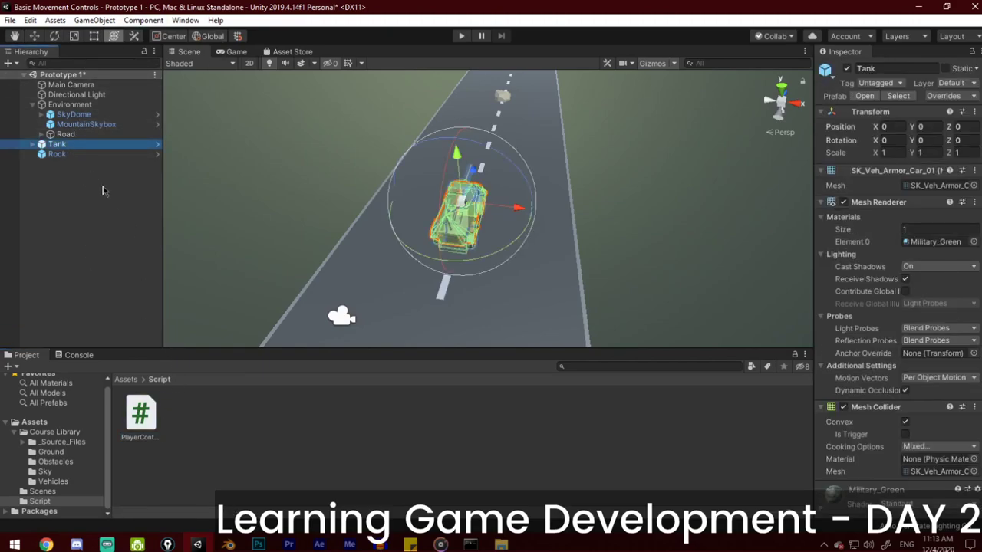
pyautogui.click(139, 428)
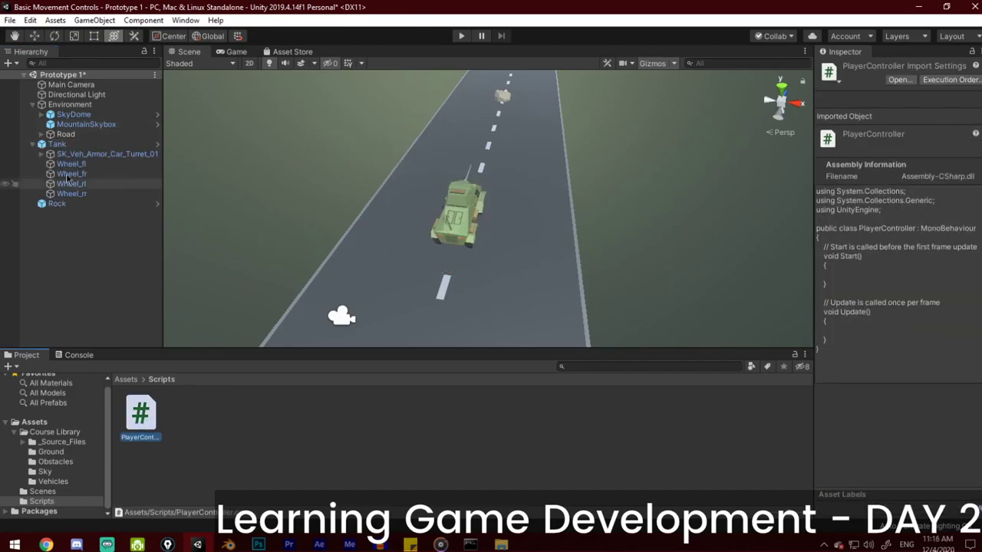
pyautogui.moveTo(133, 337); pyautogui.dragTo(77, 148)
# Remove the duplicate Player Controller component from the Tank
pyautogui.scroll(-3, 903, 415)
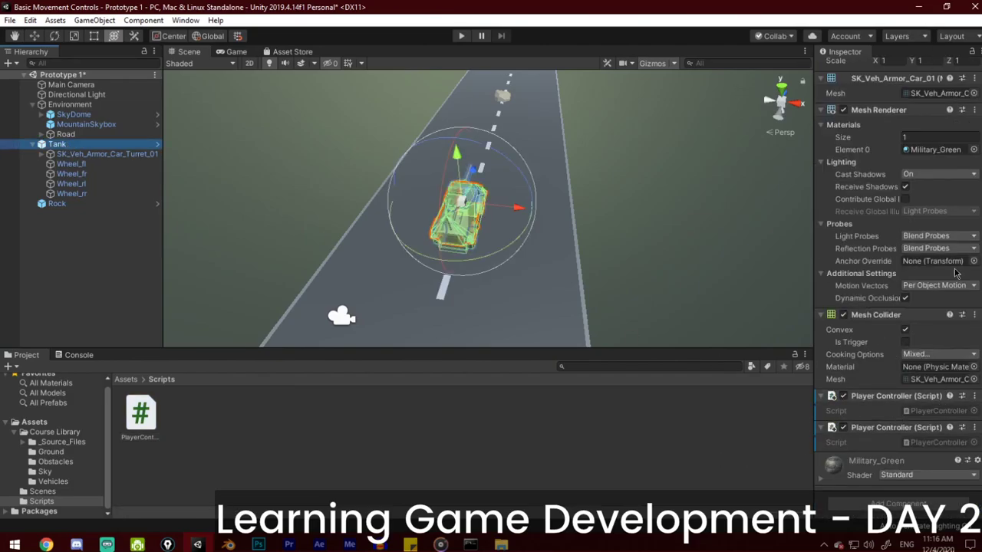
pyautogui.click(975, 396)
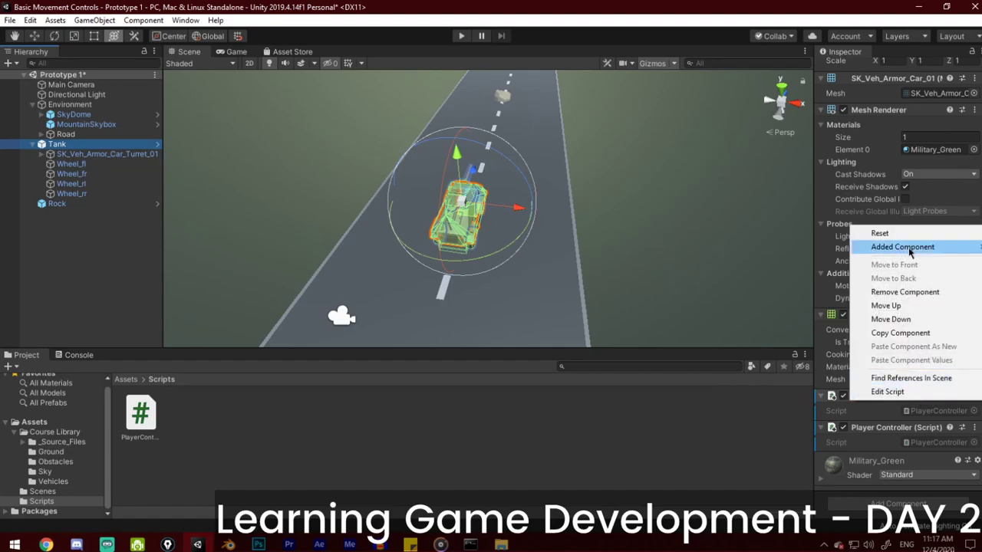
pyautogui.click(893, 290)
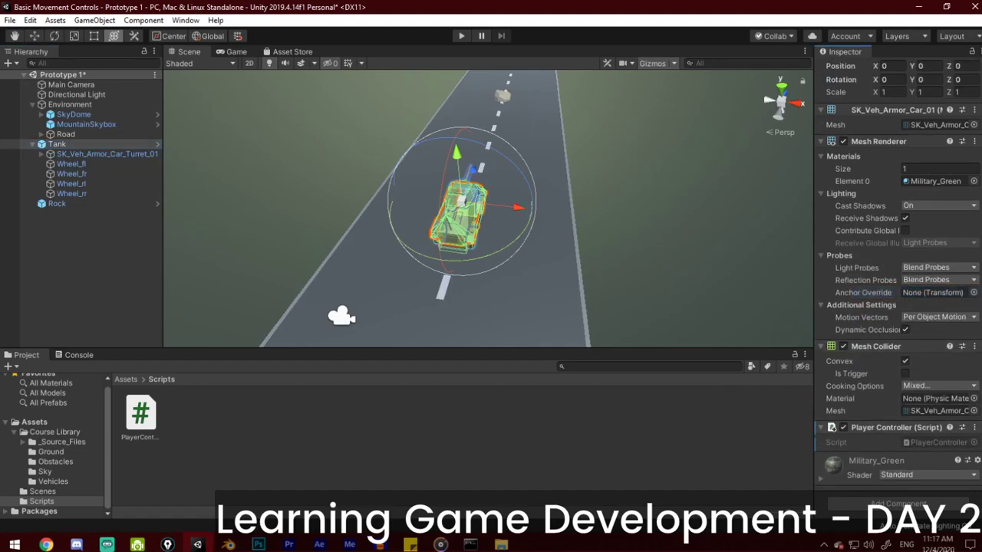
pyautogui.click(141, 413)
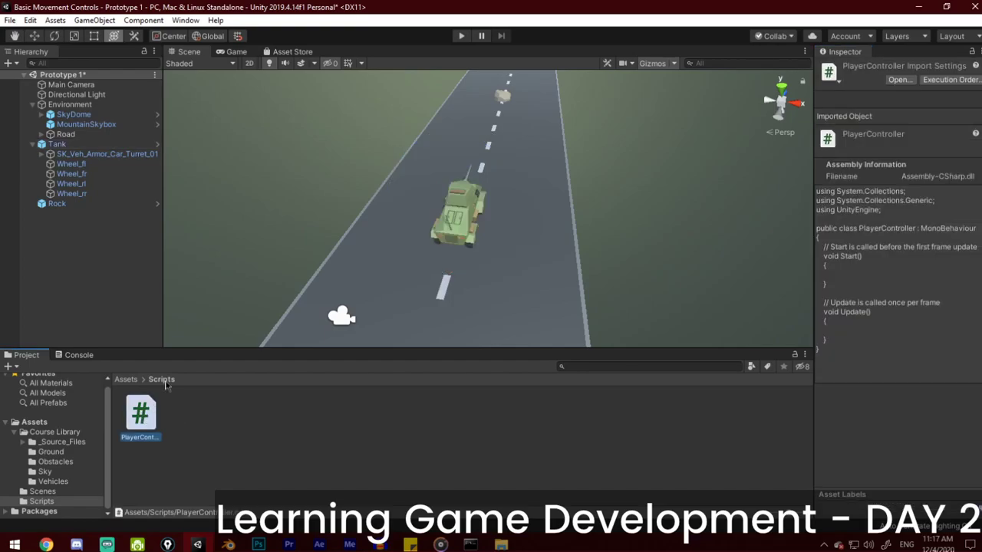
pyautogui.click(69, 144)
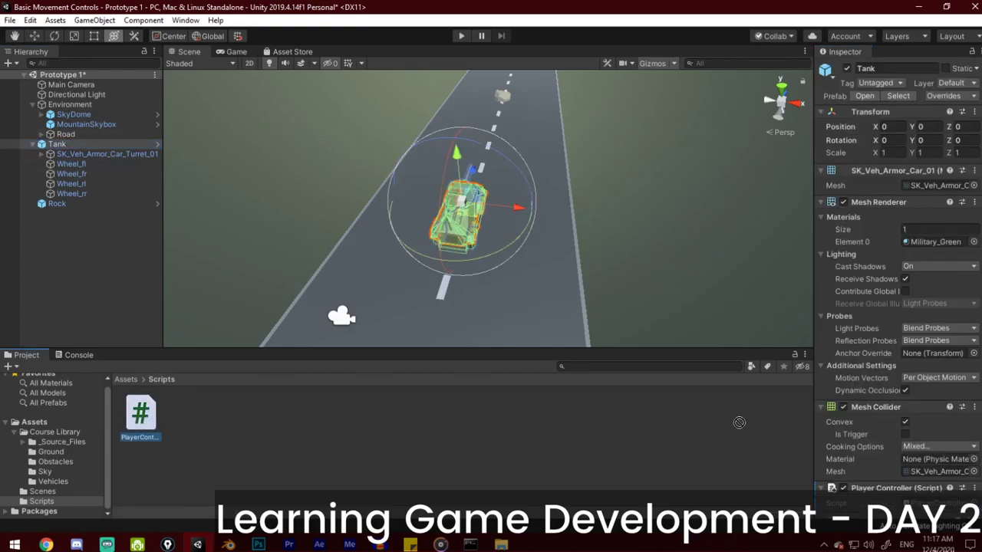
pyautogui.moveTo(739, 423); pyautogui.dragTo(153, 428)
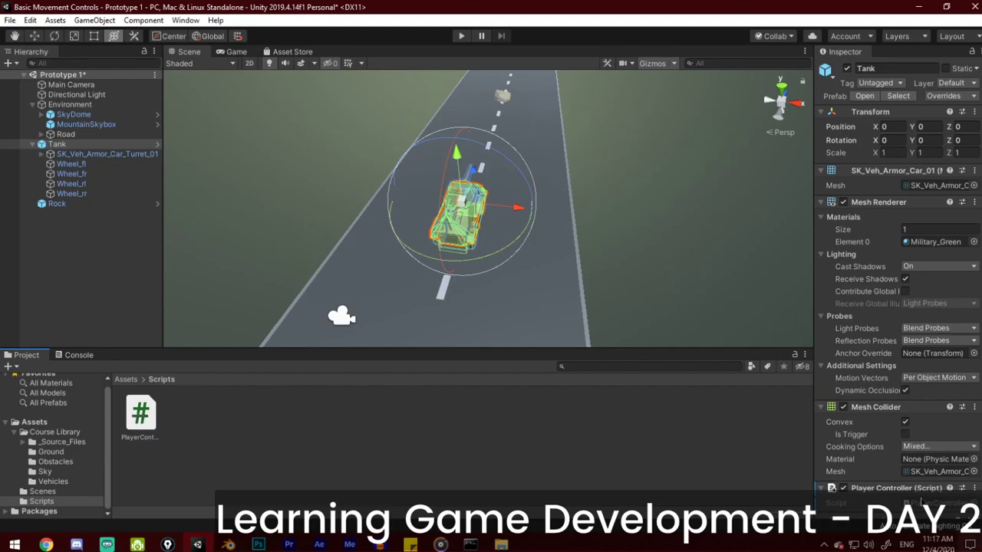
# Try to add a new script component named PlayerController to the Tank
pyautogui.scroll(-2, 872, 445)
pyautogui.click(881, 510)
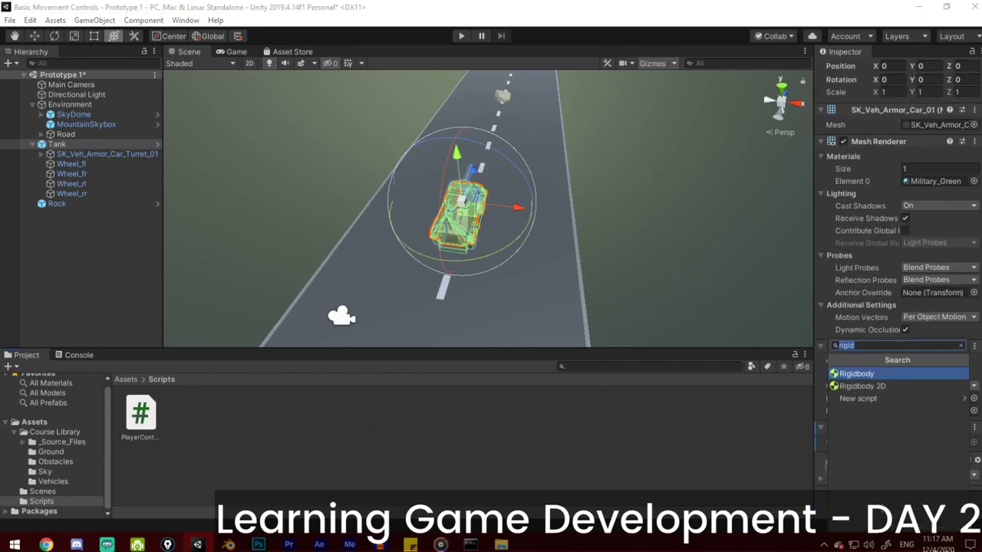
pyautogui.click(875, 400)
pyautogui.write('C')
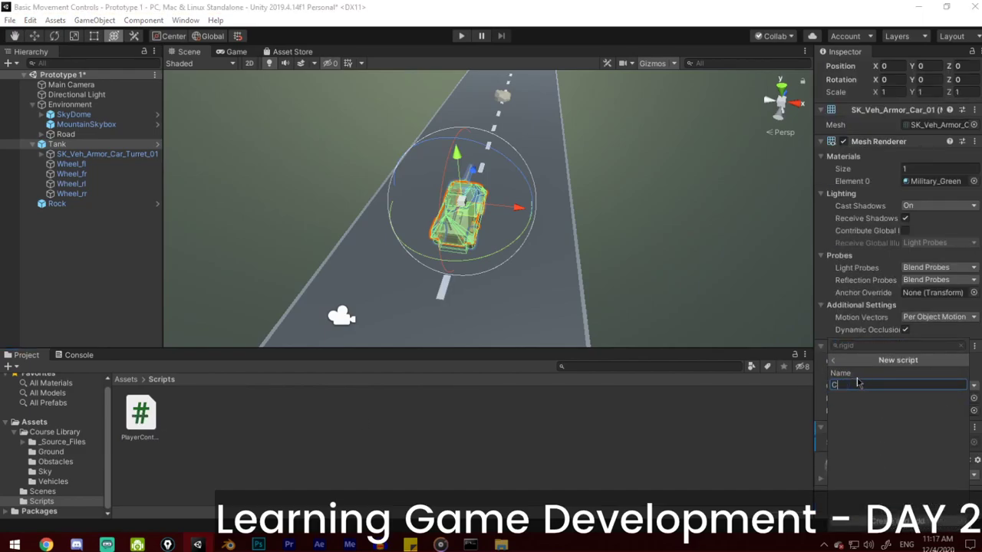
pyautogui.press('BackSpace')
pyautogui.write('PlayerController')
pyautogui.press('Return')
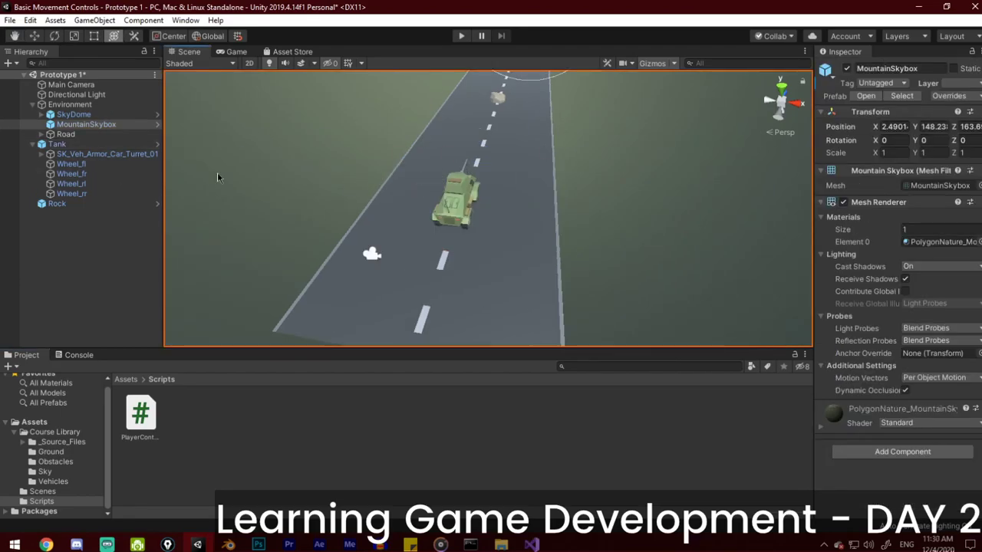
# Open the PlayerController script from the Scripts folder in Visual Studio for editing
pyautogui.click(31, 423)
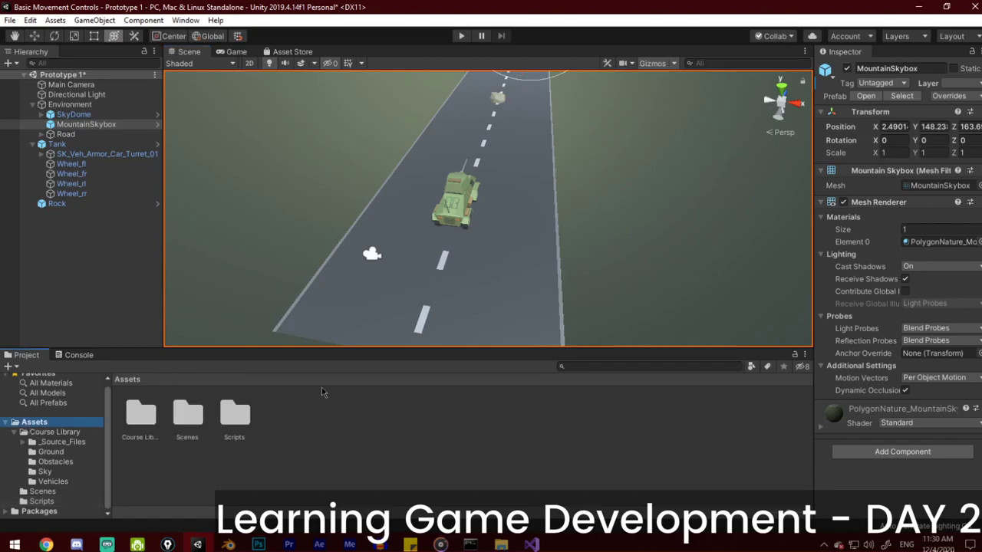
pyautogui.doubleClick(243, 431)
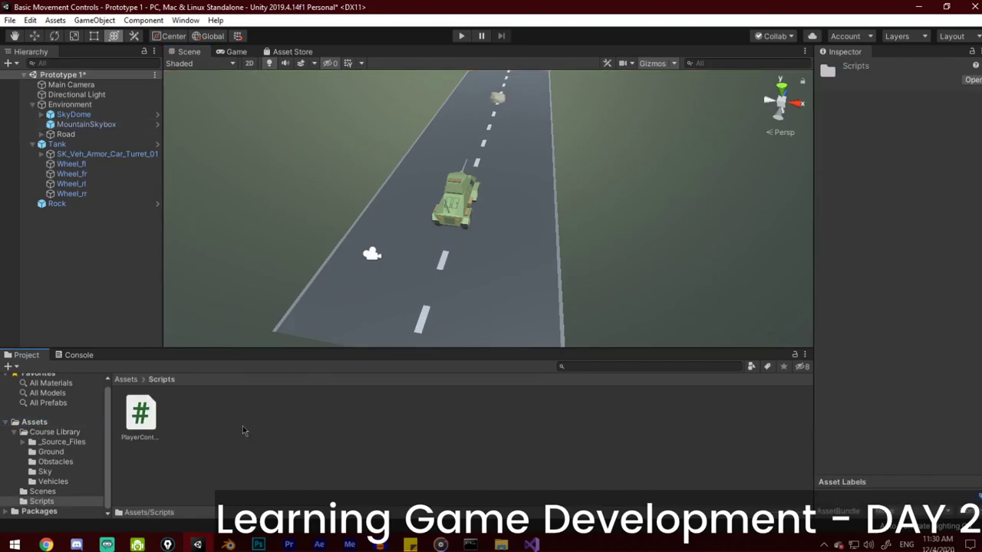
pyautogui.click(141, 415)
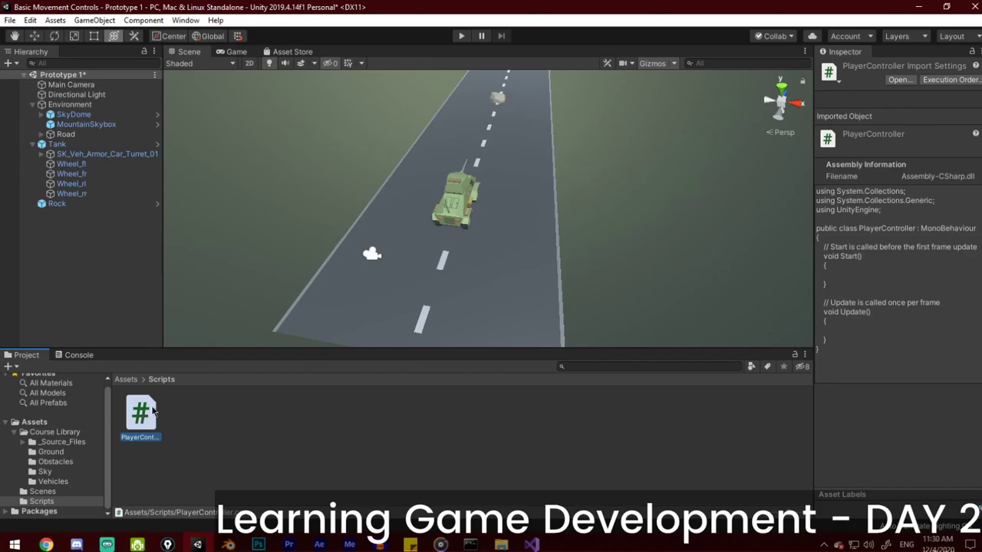
pyautogui.doubleClick(148, 411)
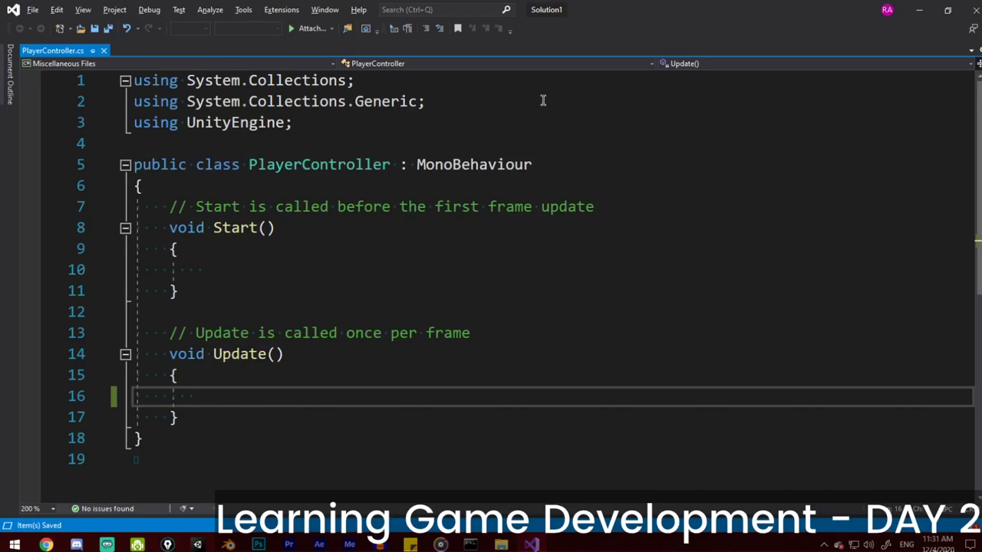
# Switch from the code editor to Google Chrome and open a new browser tab
pyautogui.hotkey('alt', 'Tab')
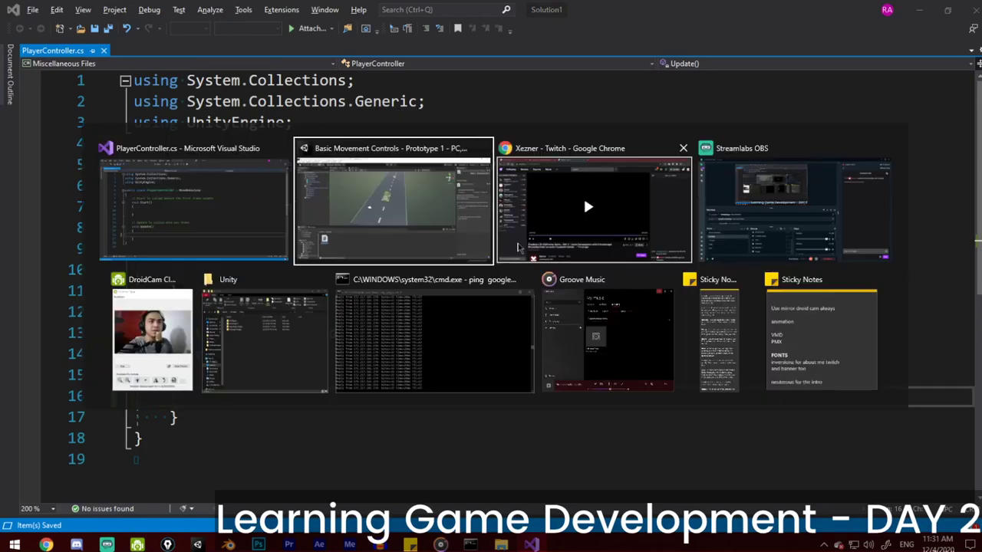
pyautogui.click(261, 209)
pyautogui.click(243, 9)
pyautogui.hotkey('alt', 'Tab')
pyautogui.hotkey('ctrl', 't')
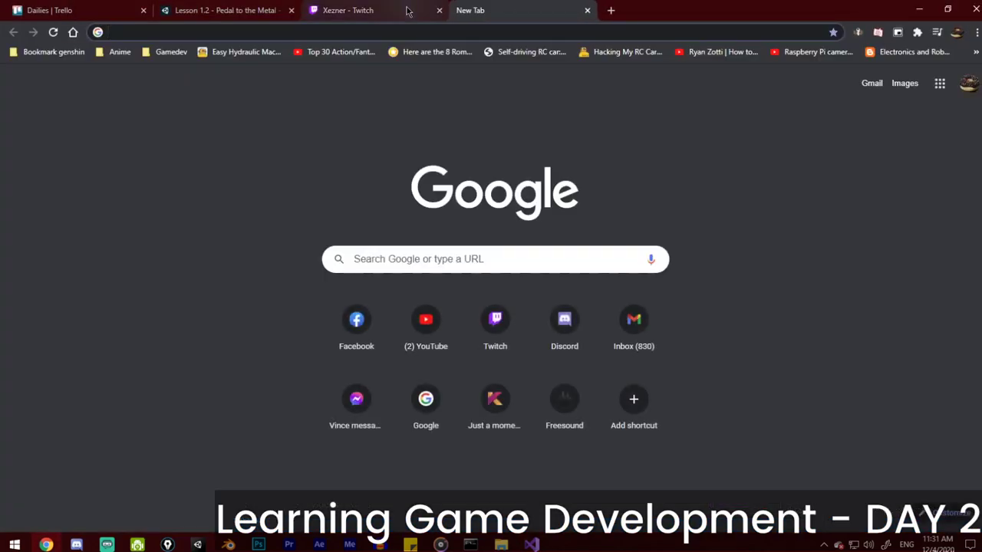
# Search Google for "microsoft visual studio" and open the official Visual Studio website
pyautogui.write('goo')
pyautogui.press('Return')
pyautogui.write('mic')
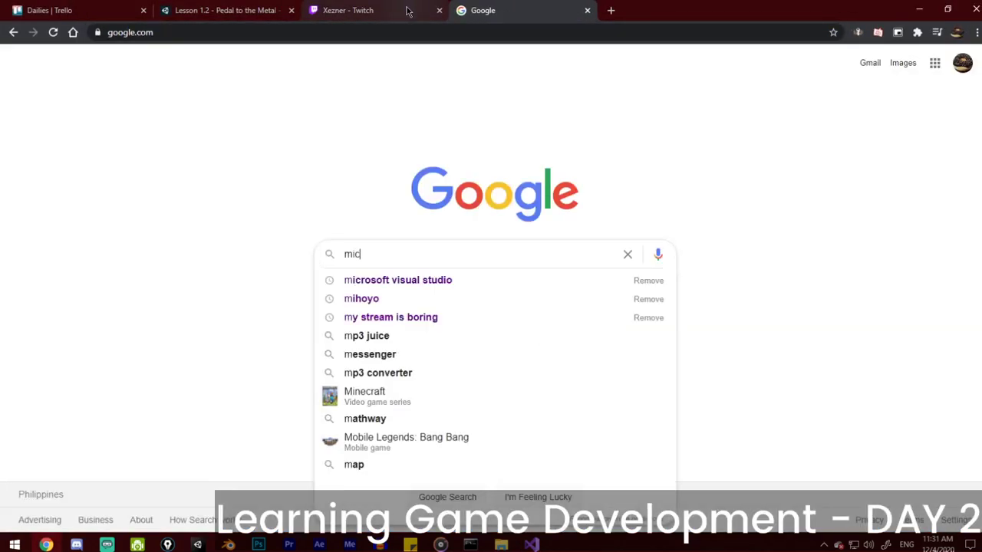
pyautogui.write('rosoft visual studio')
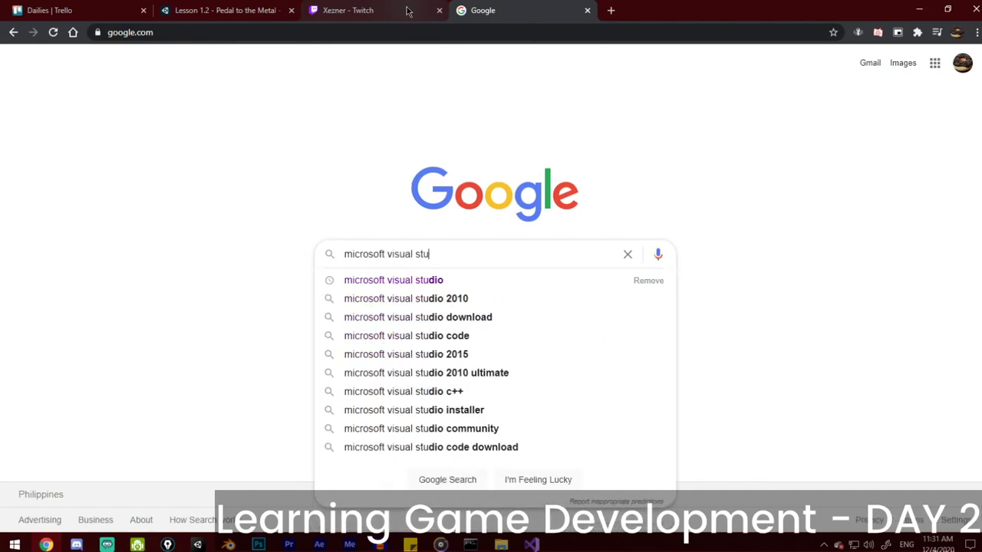
pyautogui.press('Return')
pyautogui.click(260, 174)
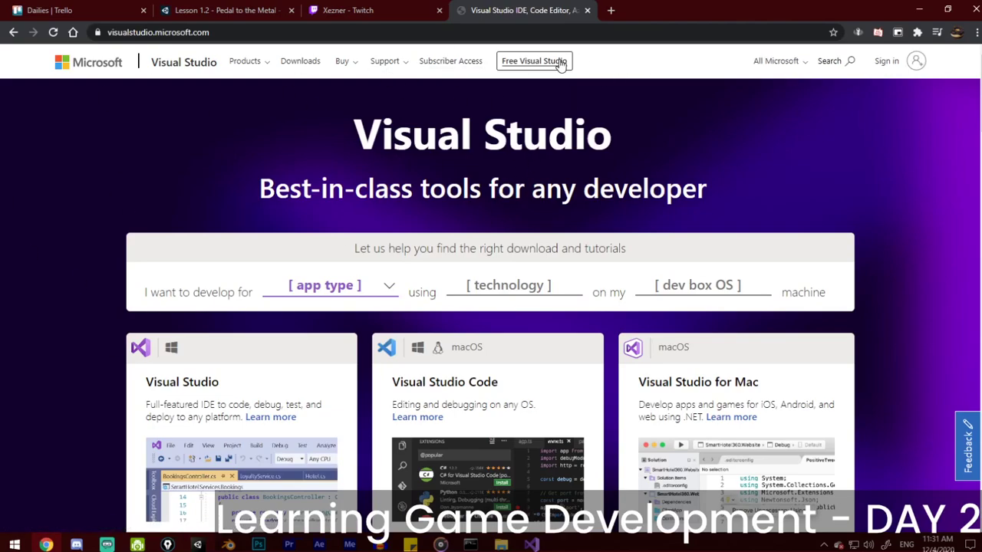
# Leave the Visual Studio website and switch back to the PlayerController script in Visual Studio
pyautogui.hotkey('ctrl', 'shift', 'Tab')
pyautogui.hotkey('alt', 'Tab')
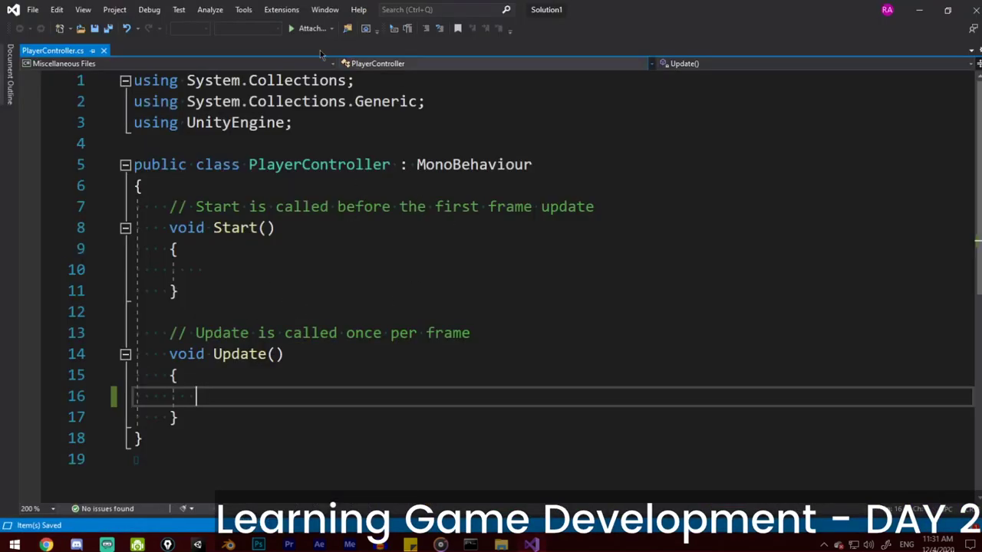
pyautogui.hotkey('alt', 'Tab')
pyautogui.hotkey('alt', 'Tab')
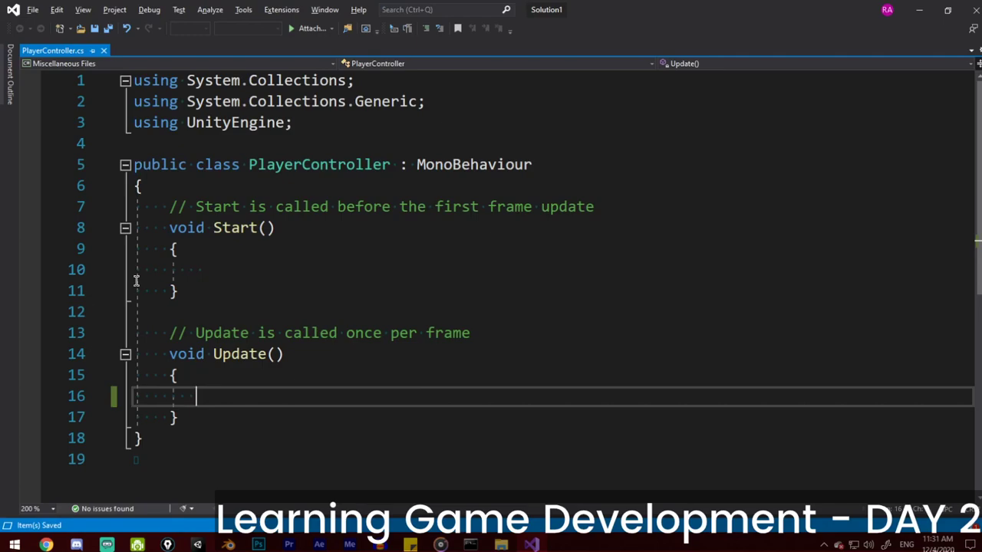
# Examine the PlayerController class declaration and its MonoBehaviour base class
pyautogui.click(326, 266)
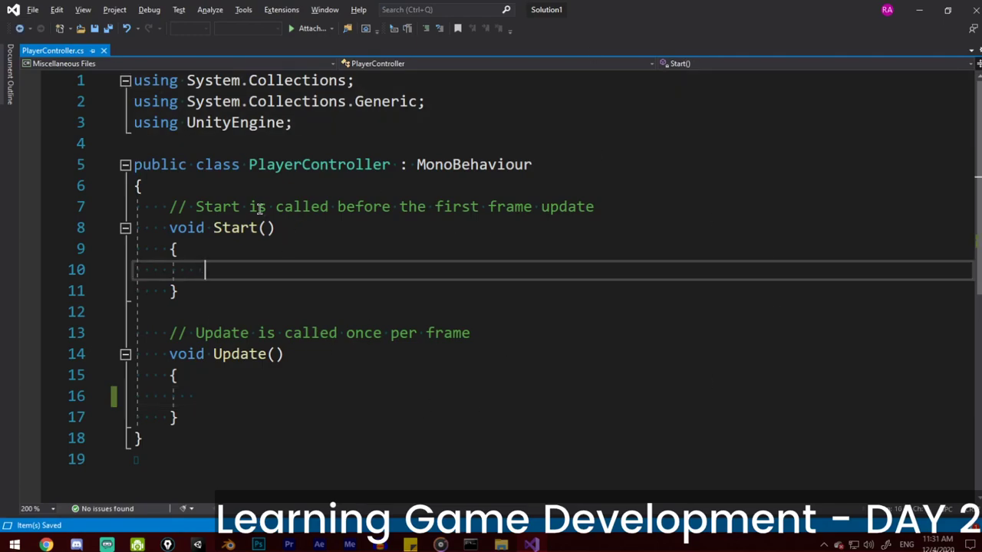
pyautogui.click(248, 229)
pyautogui.moveTo(132, 164); pyautogui.dragTo(527, 164)
pyautogui.click(540, 164)
pyautogui.click(535, 164)
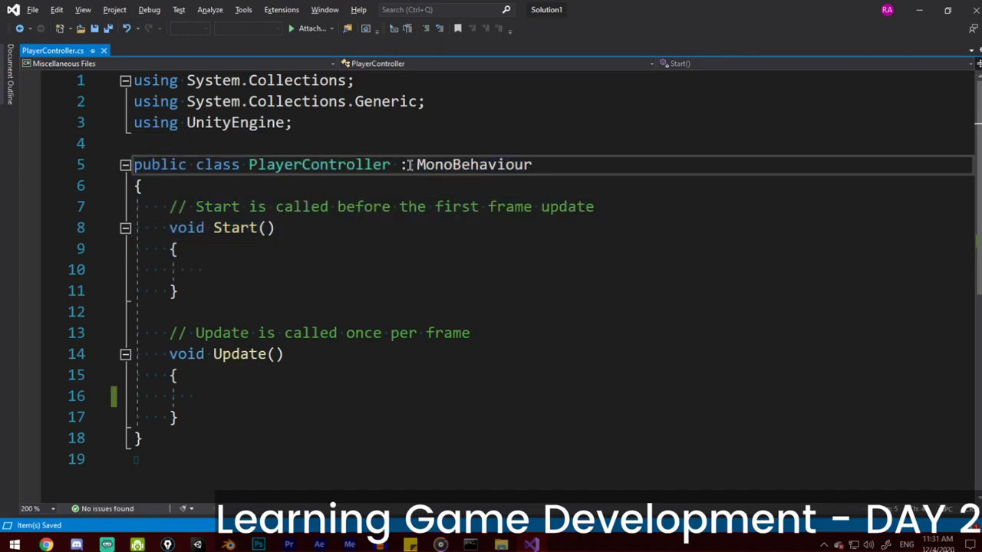
pyautogui.moveTo(414, 165)
pyautogui.mouseDown()
pyautogui.moveTo(529, 165)
pyautogui.moveTo(415, 166)
pyautogui.mouseUp()
pyautogui.click(545, 165)
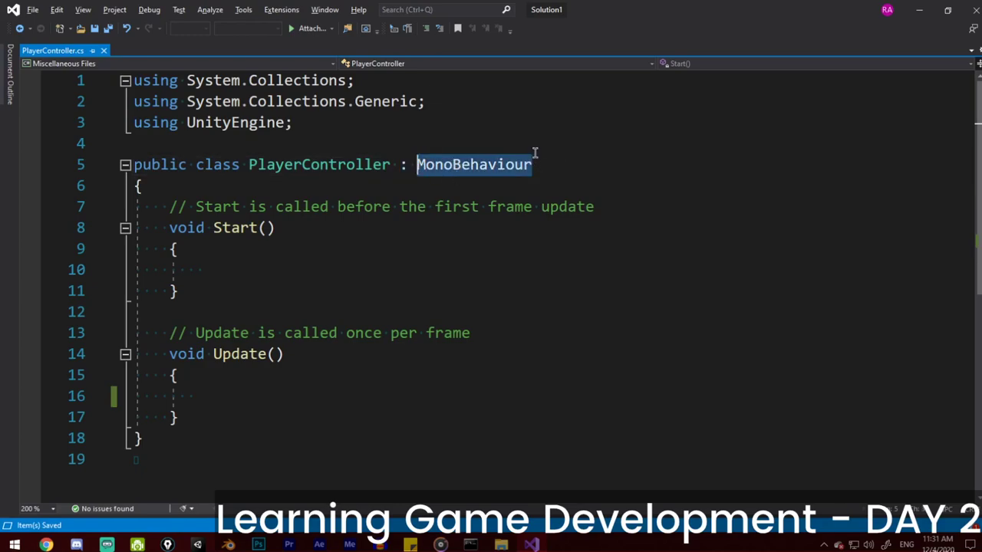
pyautogui.click(553, 166)
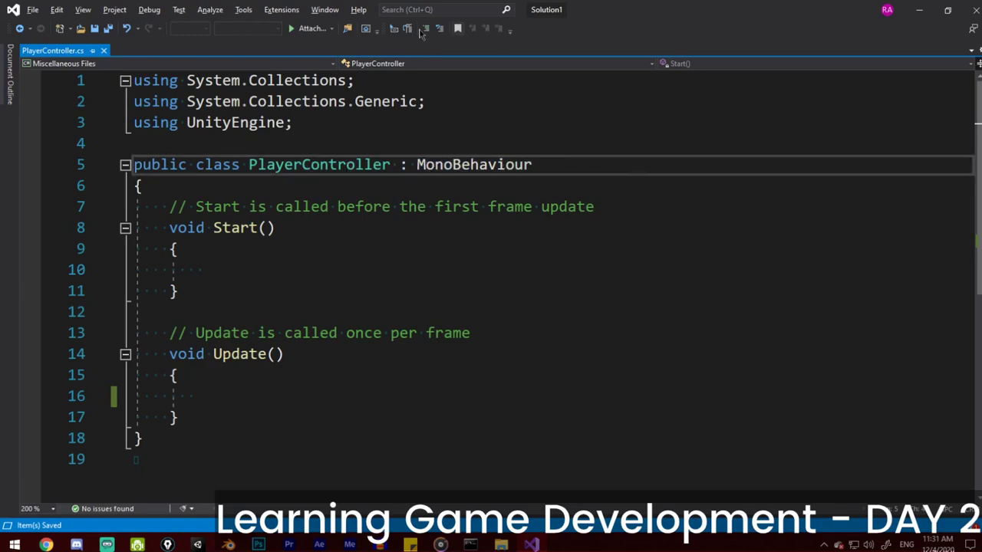
pyautogui.click(519, 187)
pyautogui.click(544, 168)
pyautogui.doubleClick(543, 167)
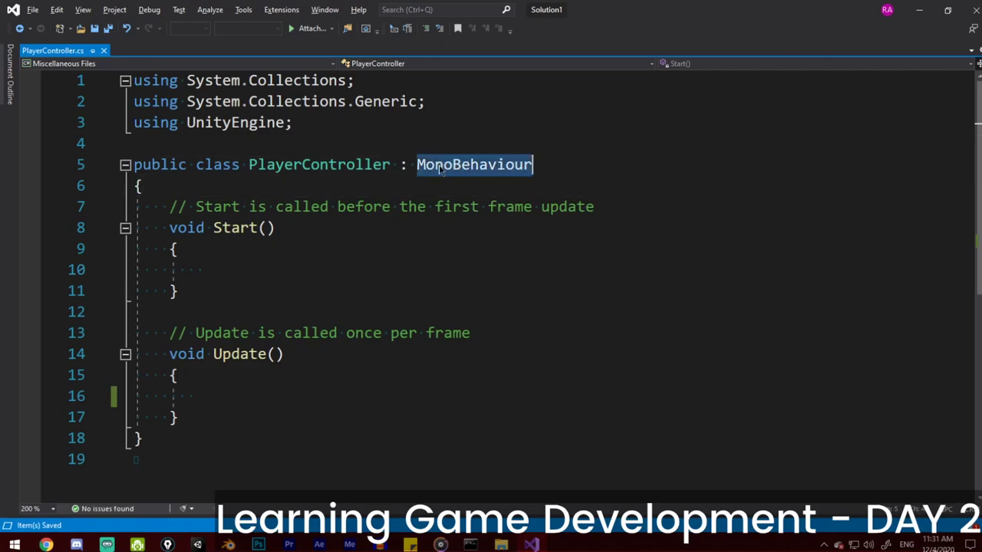
pyautogui.click(482, 207)
pyautogui.moveTo(546, 158); pyautogui.dragTo(428, 165)
pyautogui.click(401, 261)
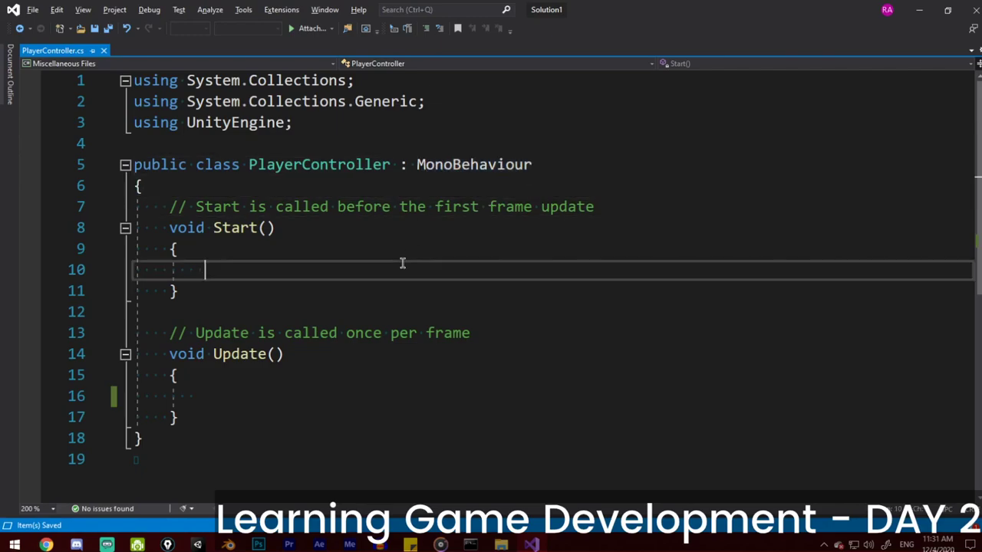
# Examine the Start and Update methods, including their void keywords and the code blocks between their braces
pyautogui.moveTo(168, 228)
pyautogui.mouseDown()
pyautogui.moveTo(188, 230)
pyautogui.moveTo(215, 302)
pyautogui.moveTo(157, 232)
pyautogui.mouseUp()
pyautogui.click(203, 305)
pyautogui.click(196, 330)
pyautogui.moveTo(198, 416); pyautogui.dragTo(173, 354)
pyautogui.click(175, 240)
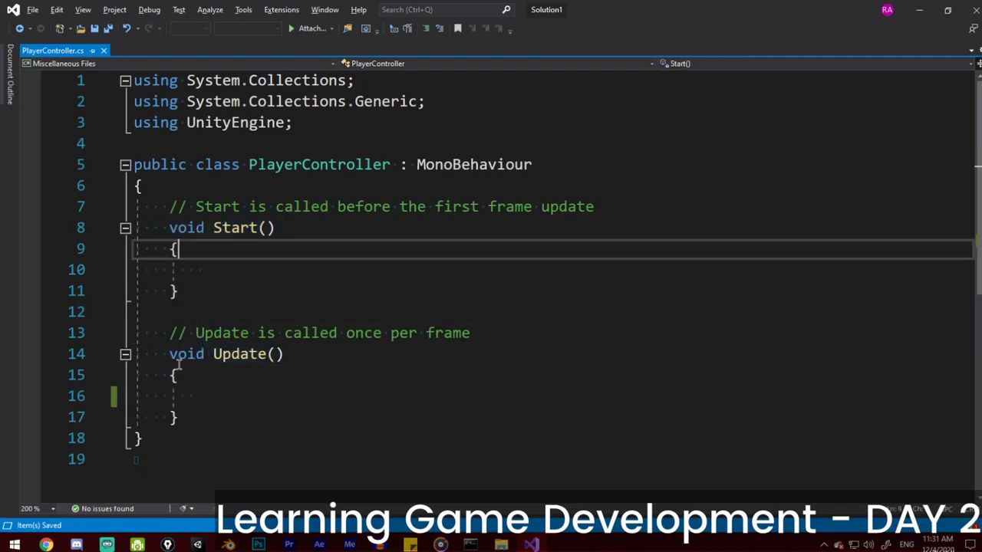
pyautogui.moveTo(167, 248); pyautogui.dragTo(217, 274)
pyautogui.click(202, 419)
pyautogui.moveTo(202, 419); pyautogui.dragTo(175, 372)
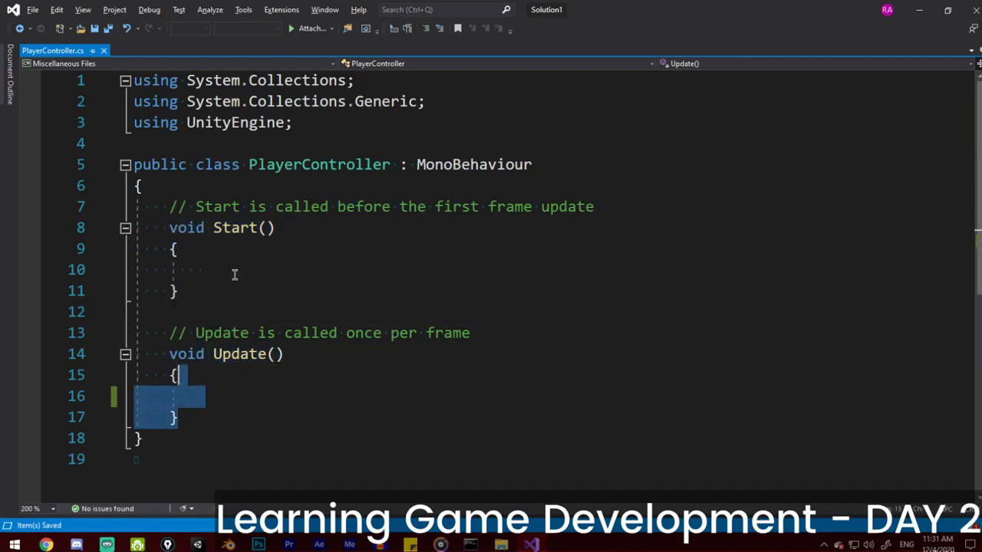
pyautogui.click(235, 273)
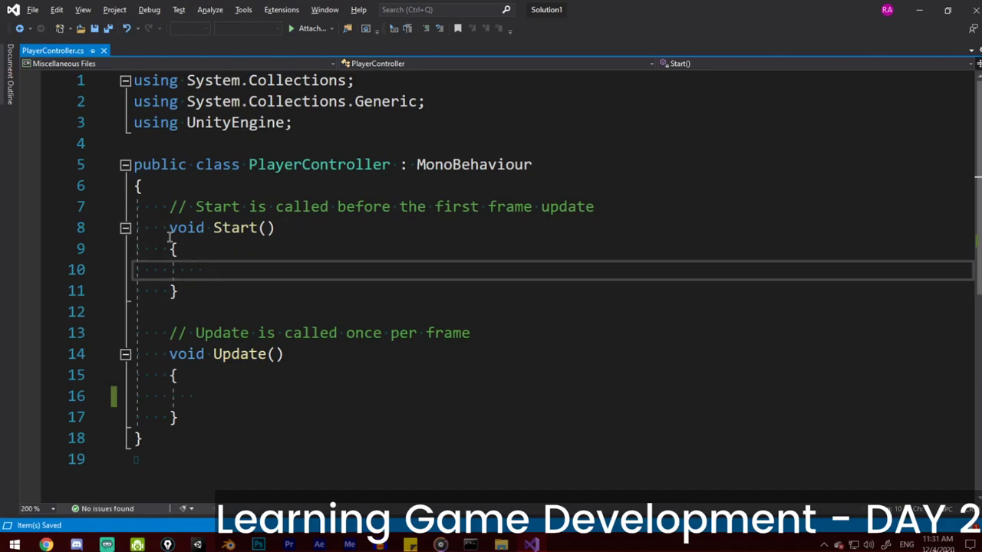
pyautogui.moveTo(169, 234); pyautogui.dragTo(205, 229)
pyautogui.click(438, 237)
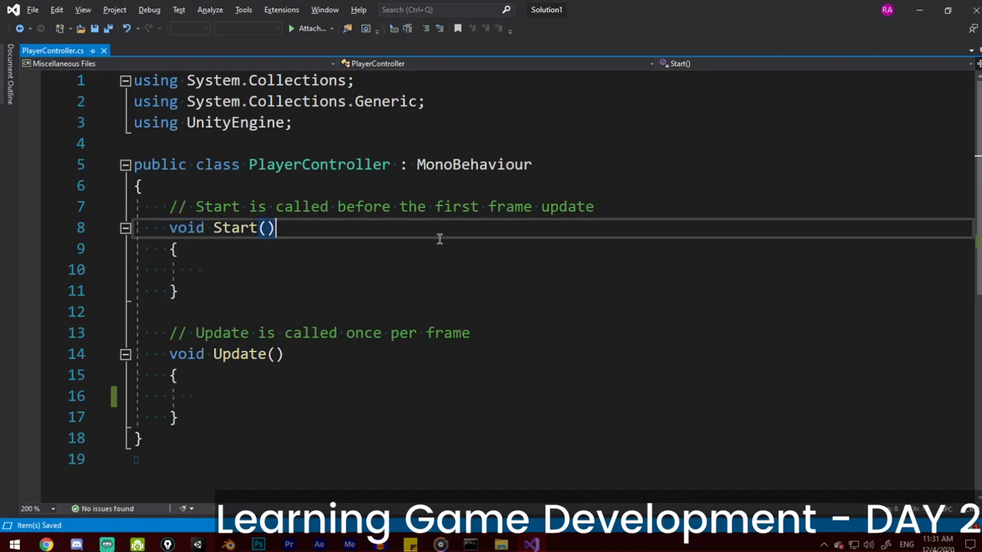
# Try the type keywords void, char and boolean on the blank line between Start and Update, erasing each one
pyautogui.click(285, 302)
pyautogui.click(268, 310)
pyautogui.write('void')
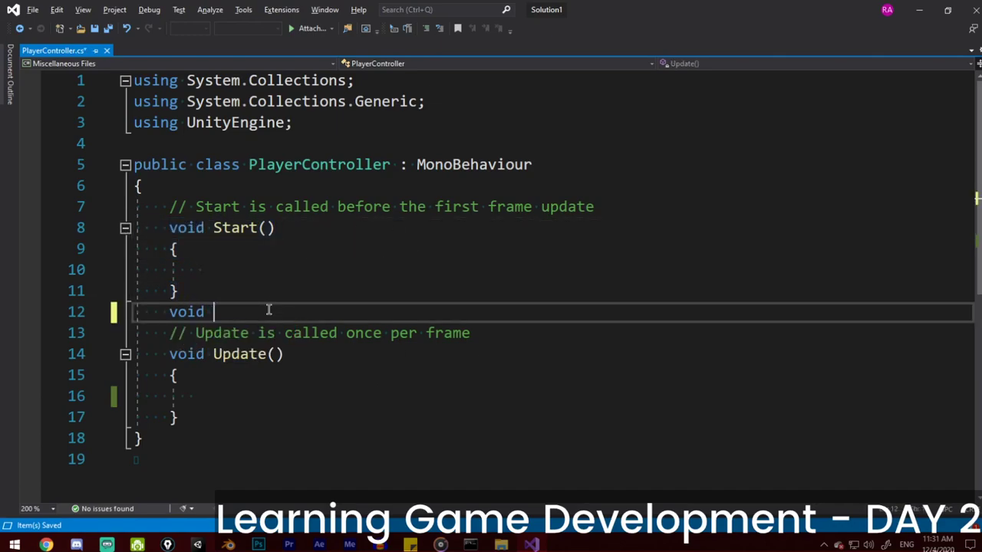
pyautogui.press('BackSpace')
pyautogui.press('BackSpace')
pyautogui.press('BackSpace')
pyautogui.press('BackSpace')
pyautogui.press('BackSpace')
pyautogui.write('in')
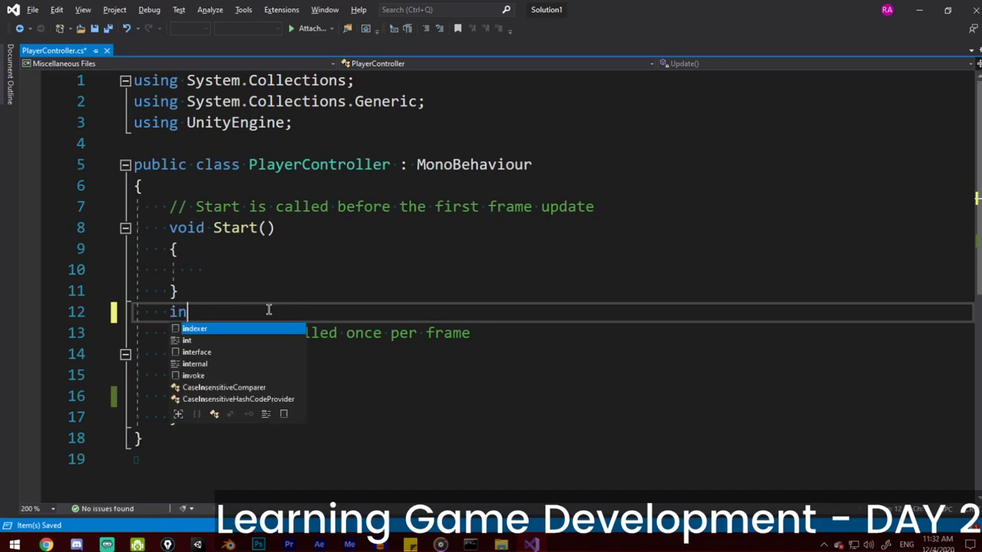
pyautogui.press('BackSpace')
pyautogui.press('BackSpace')
pyautogui.write('char')
pyautogui.press('BackSpace')
pyautogui.press('BackSpace')
pyautogui.press('BackSpace')
pyautogui.press('BackSpace')
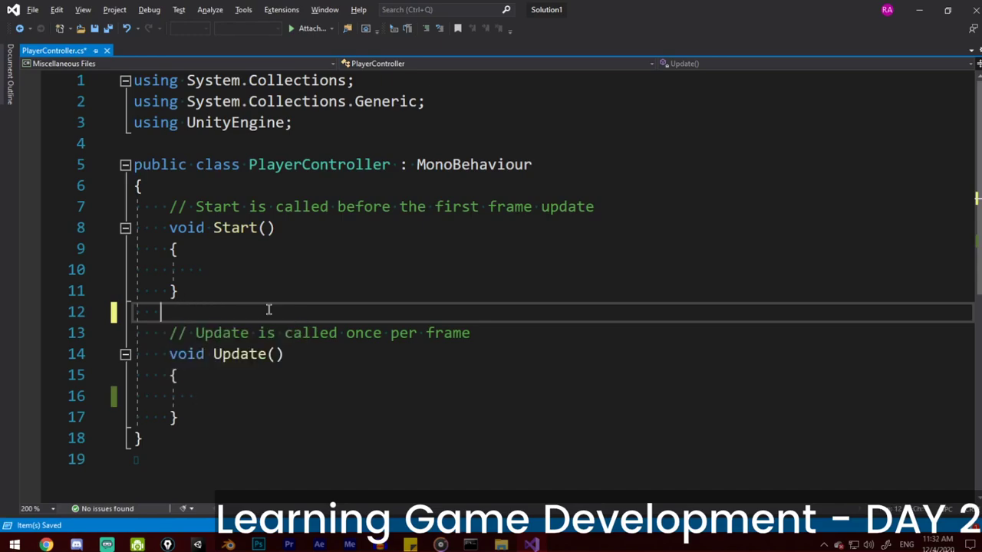
pyautogui.write('boolean')
pyautogui.press('BackSpace')
pyautogui.press('BackSpace')
pyautogui.press('BackSpace')
pyautogui.press('BackSpace')
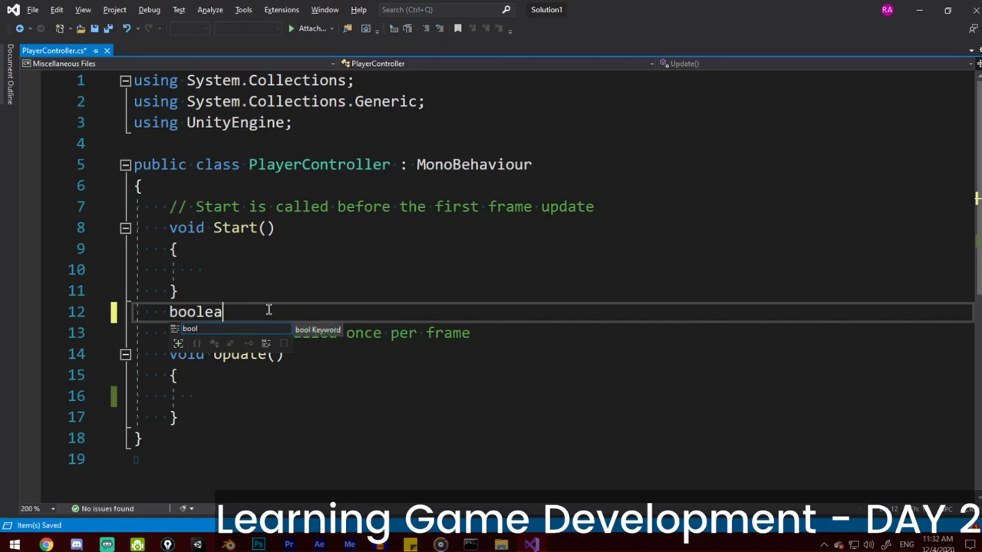
pyautogui.press('BackSpace')
pyautogui.press('BackSpace')
pyautogui.press('BackSpace')
pyautogui.click(280, 292)
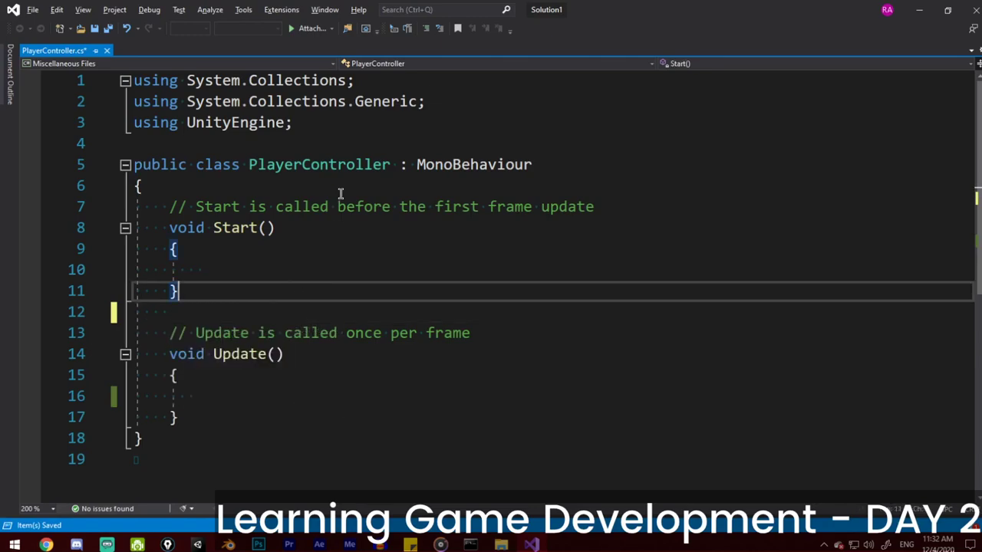
# Add the comment "// Move the player forward" inside the Update method's body
pyautogui.press('Down')
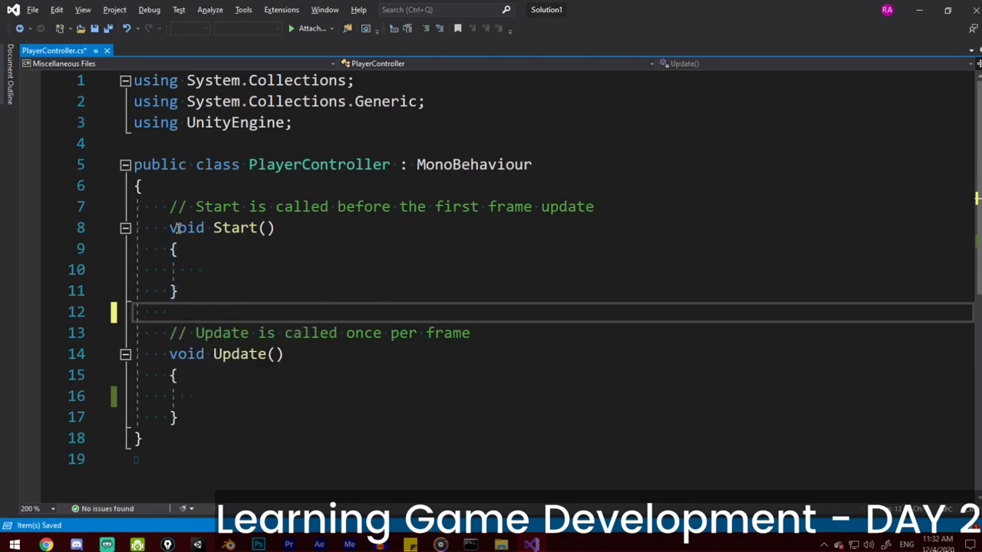
pyautogui.moveTo(163, 228); pyautogui.dragTo(261, 287)
pyautogui.click(289, 376)
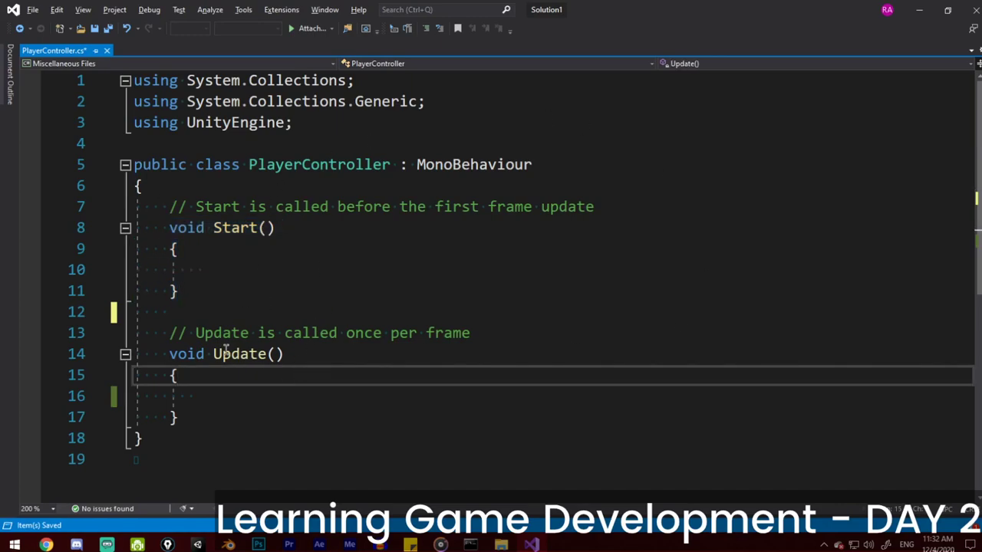
pyautogui.click(217, 395)
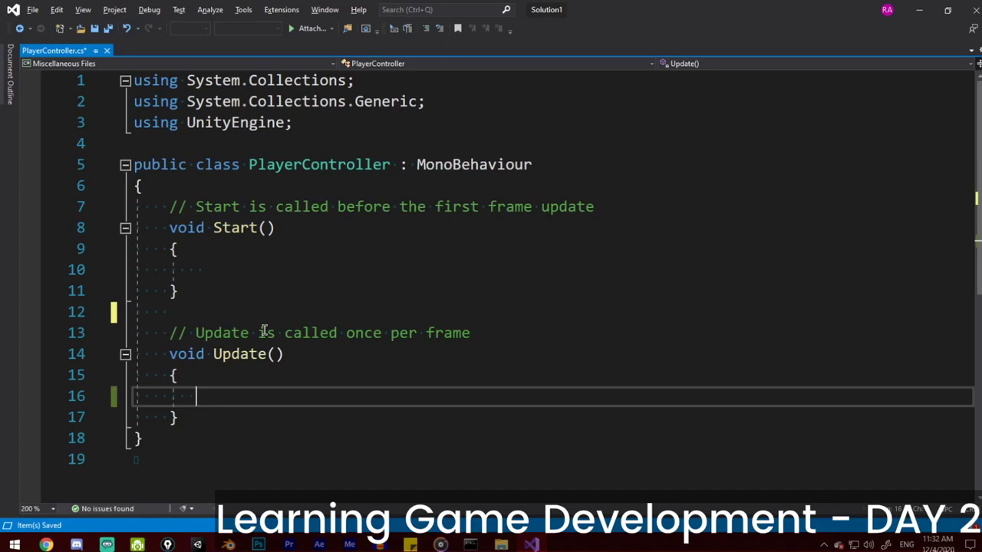
pyautogui.write('//')
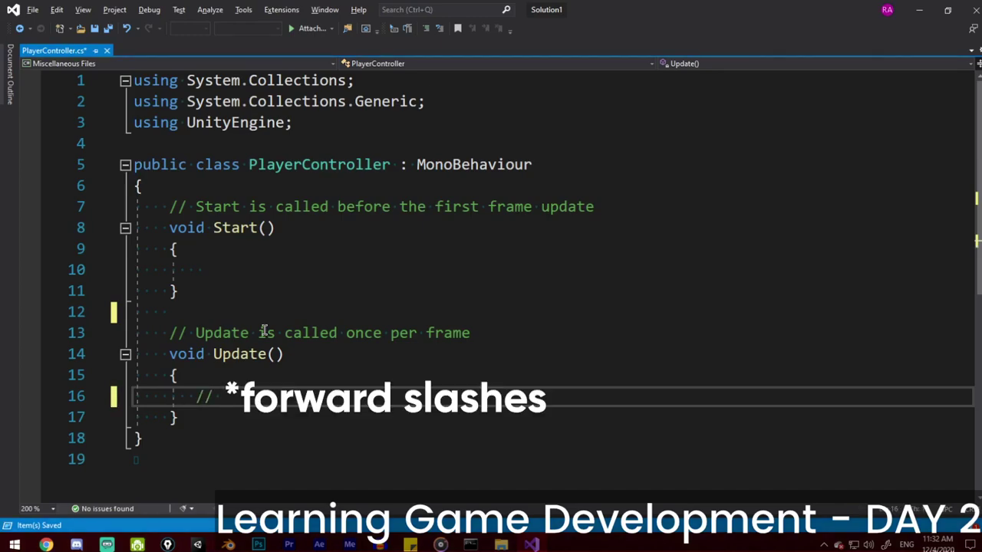
pyautogui.write(' Move the')
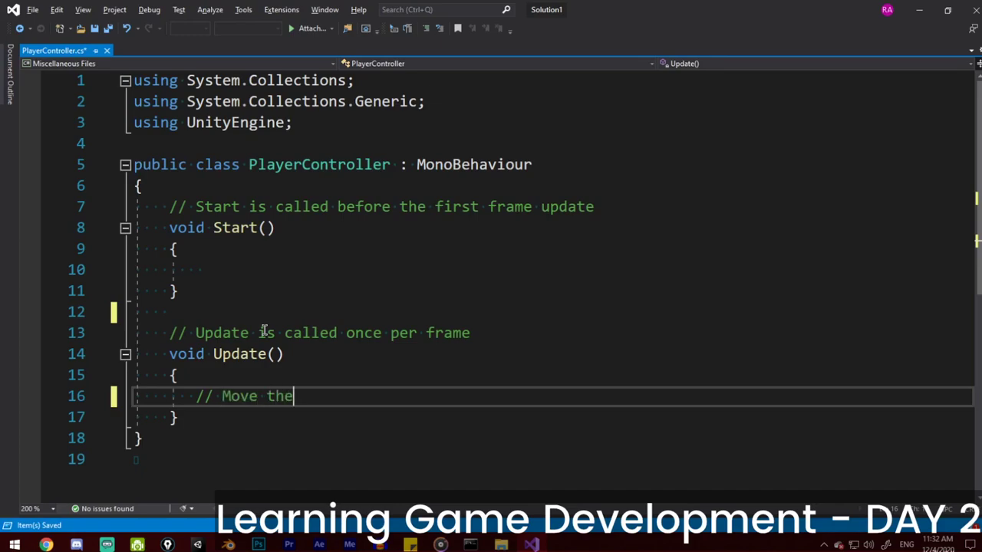
pyautogui.write(' player forward')
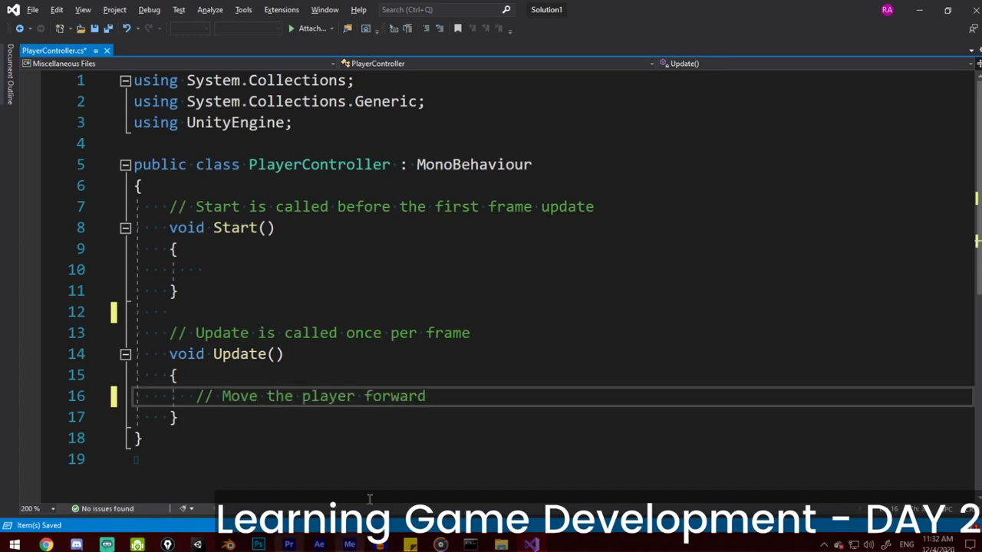
# Review the new comment in the Update method and save the PlayerController script
pyautogui.click(467, 416)
pyautogui.click(448, 398)
pyautogui.moveTo(448, 399); pyautogui.dragTo(239, 402)
pyautogui.click(432, 397)
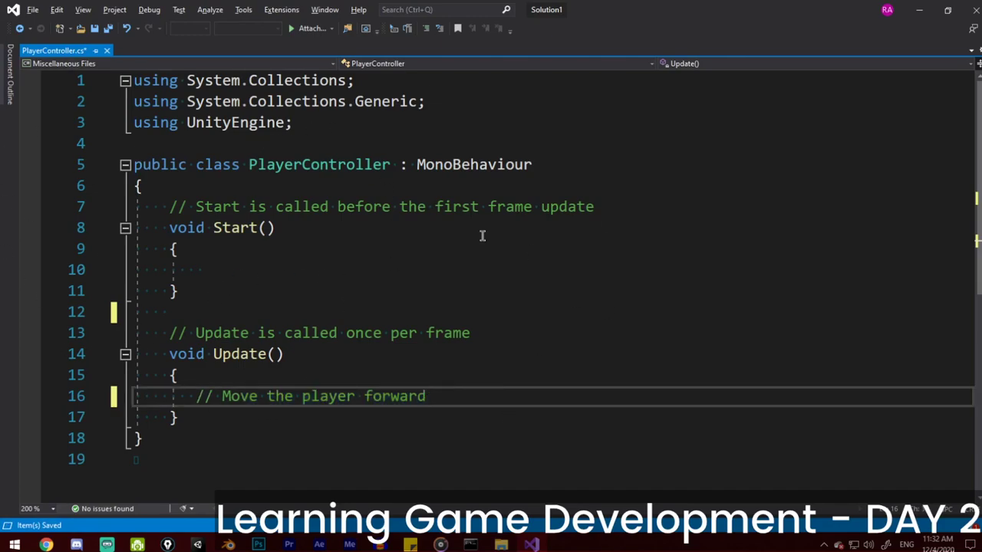
pyautogui.click(465, 376)
pyautogui.click(464, 399)
pyautogui.moveTo(428, 397); pyautogui.dragTo(202, 397)
pyautogui.click(220, 430)
pyautogui.click(222, 393)
pyautogui.scroll(-1, 442, 277)
pyautogui.press('Up')
pyautogui.press('Up')
pyautogui.press('End')
pyautogui.scroll(1, 527, 281)
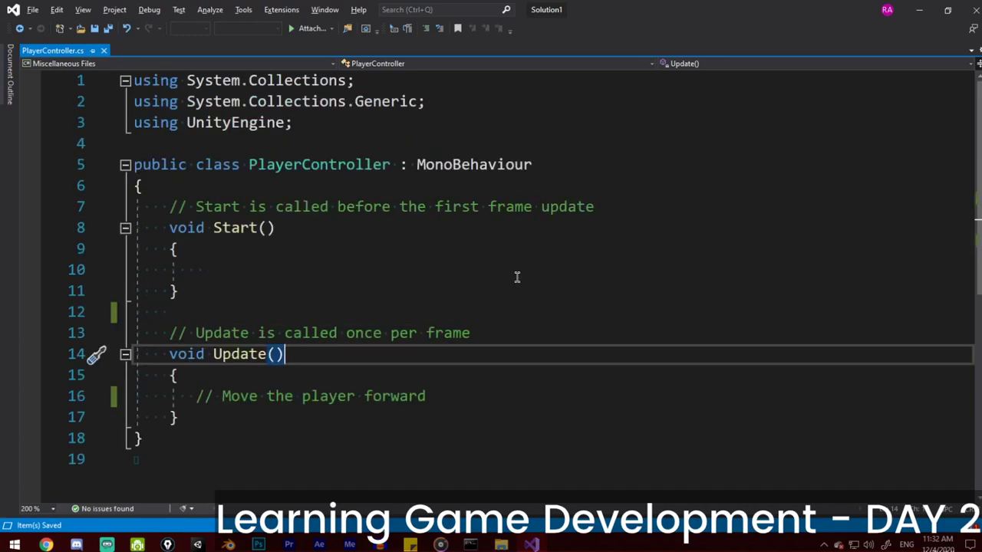
# Switch to Unity to check the saved PlayerController code in the Inspector, and return to the script in Visual Studio
pyautogui.hotkey('alt', 'Tab')
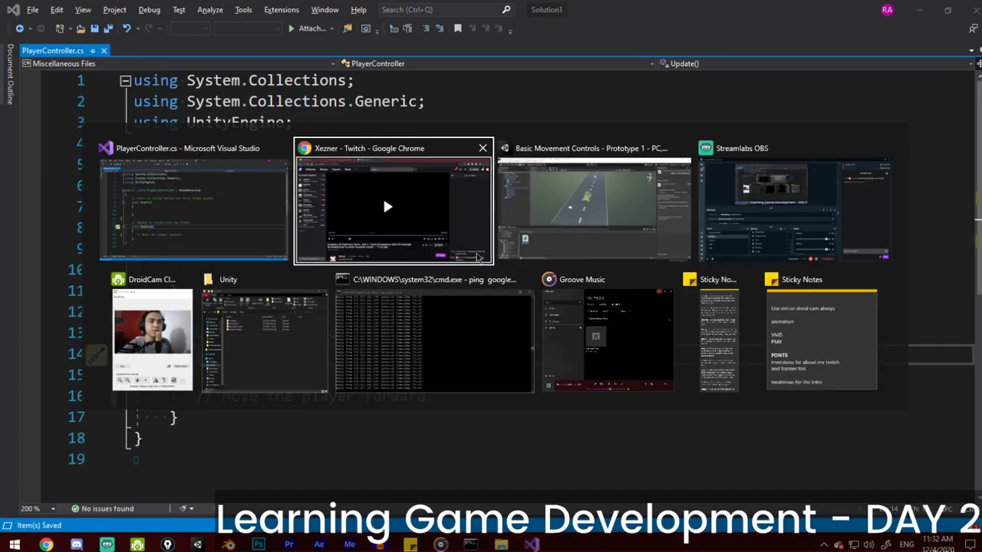
pyautogui.click(572, 213)
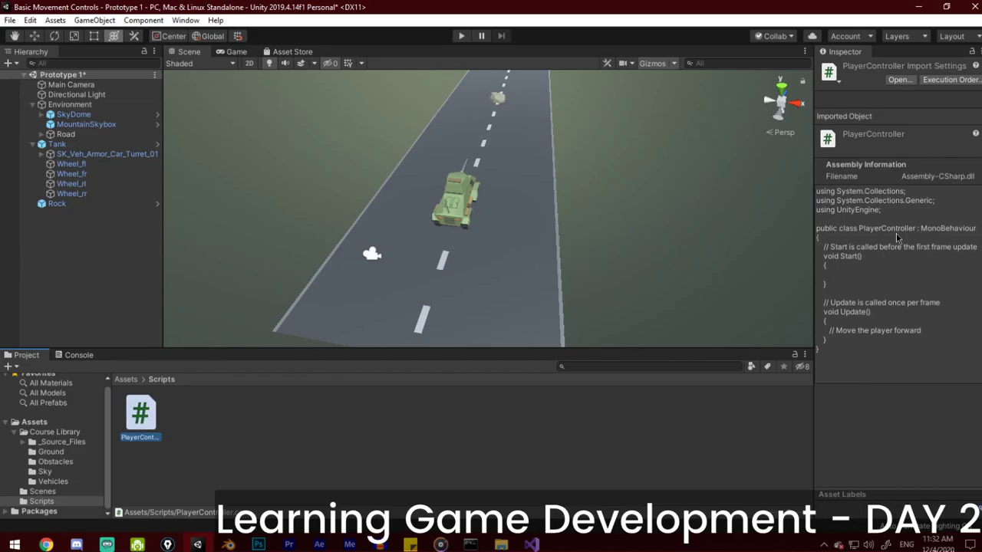
pyautogui.click(931, 330)
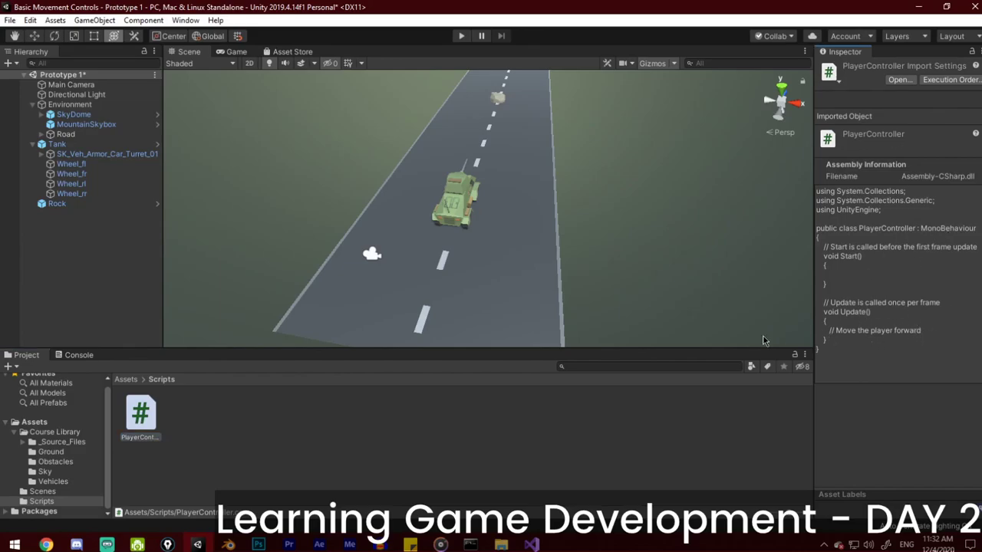
pyautogui.hotkey('alt', 'Tab')
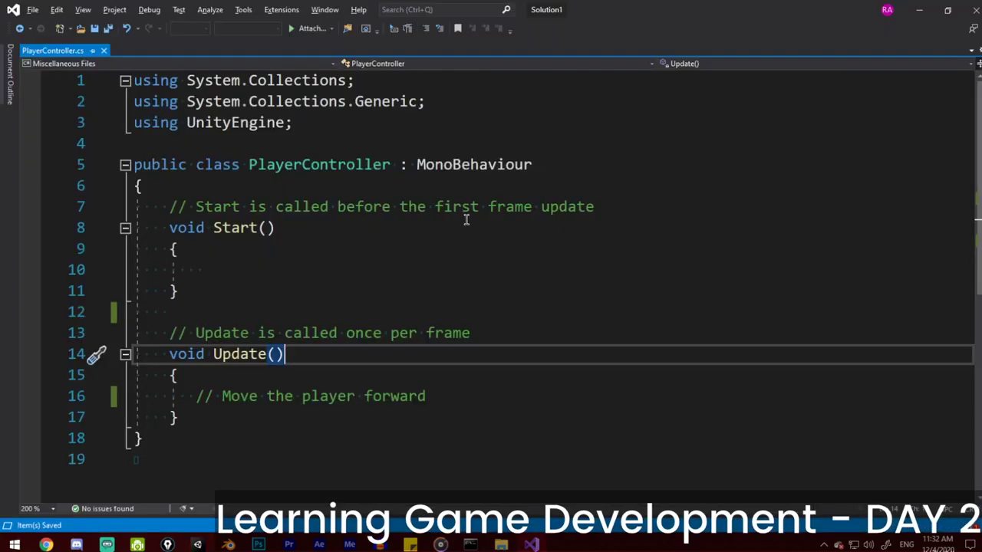
pyautogui.click(452, 291)
# Switch to Chrome and open the C# tutorial on w3schools.com in a new tab
pyautogui.hotkey('alt', 'Tab')
pyautogui.click(603, 207)
pyautogui.hotkey('ctrl', 't')
pyautogui.write('w3schools.com')
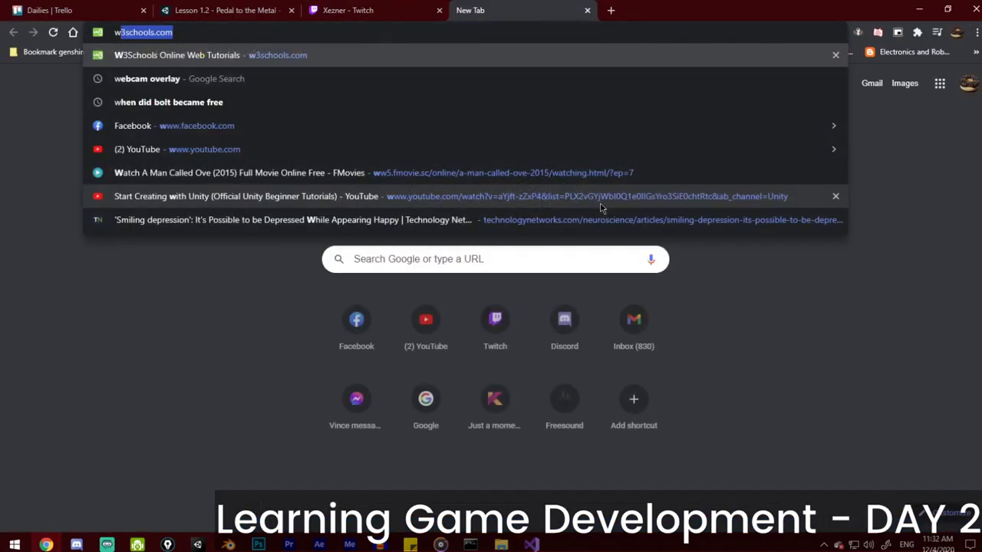
pyautogui.press('Return')
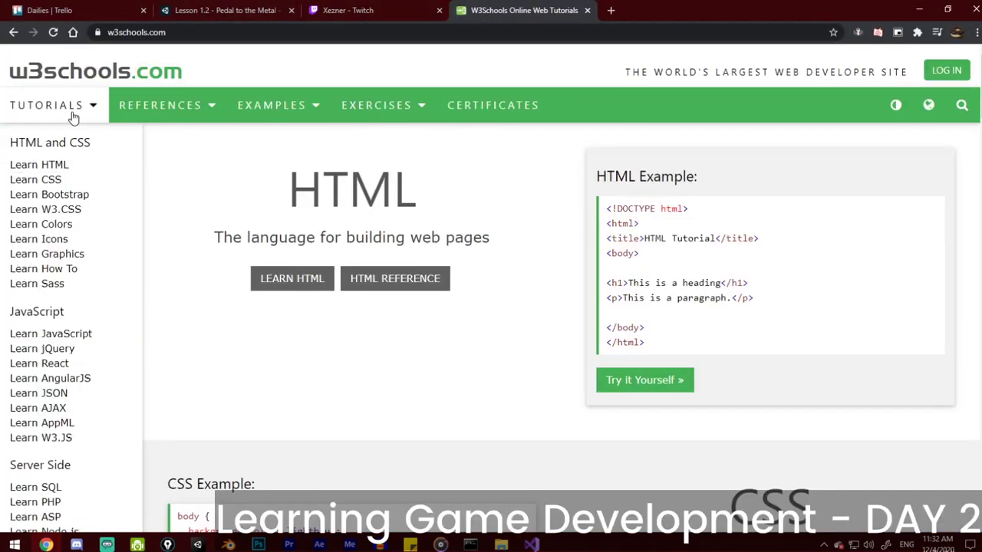
pyautogui.scroll(-5, 92, 177)
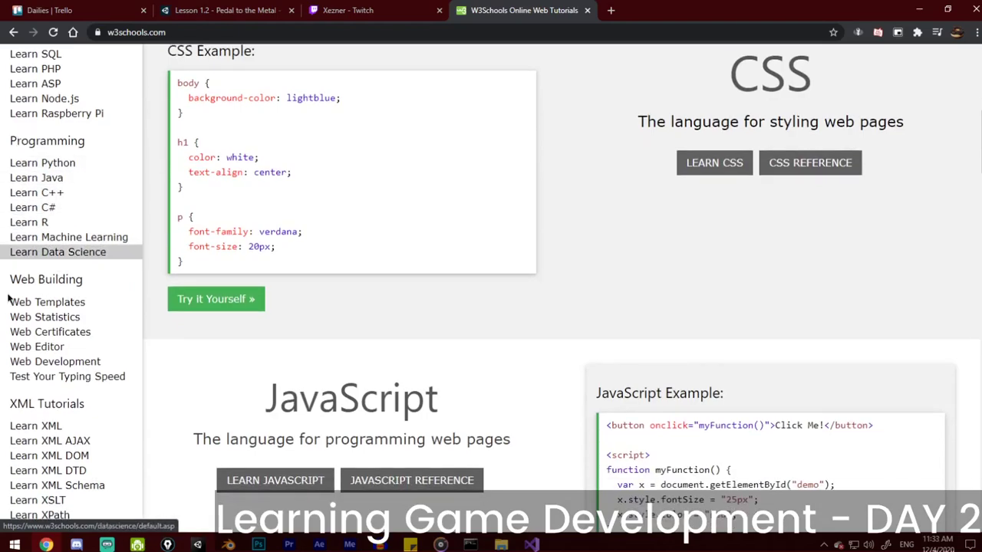
pyautogui.click(46, 208)
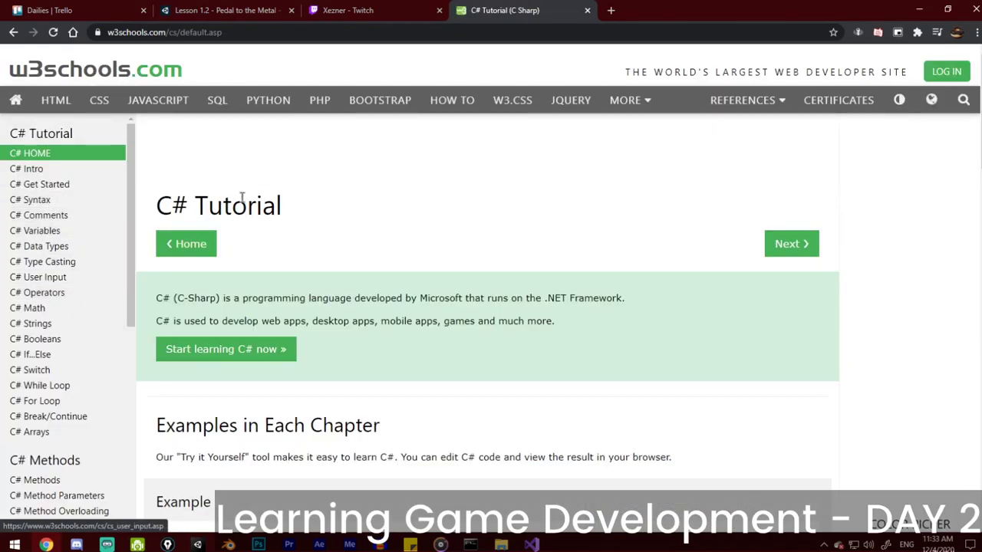
# Open the tutorial page's HelloWorld example in the Tryit Editor
pyautogui.scroll(-3, 69, 231)
pyautogui.scroll(-3, 491, 263)
pyautogui.scroll(-3, 491, 263)
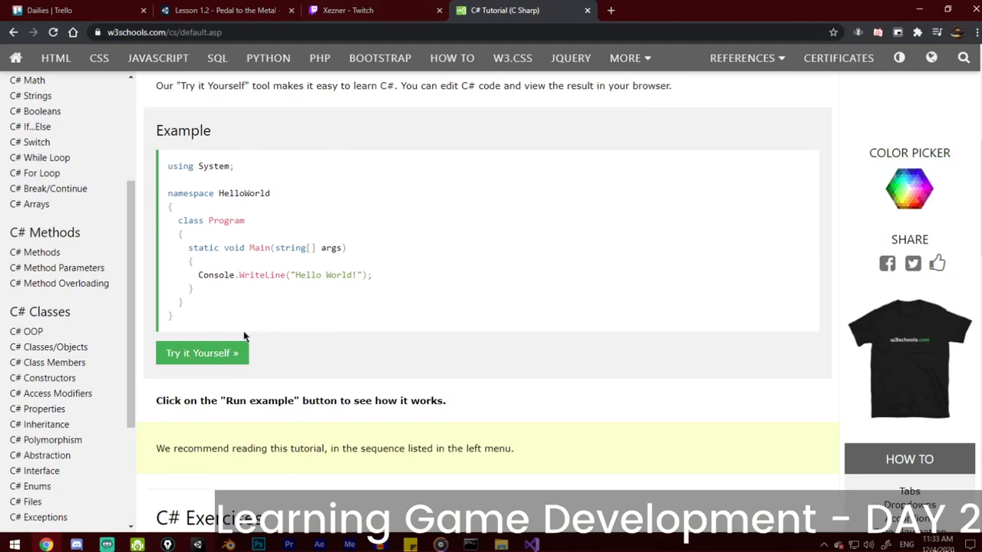
pyautogui.click(224, 353)
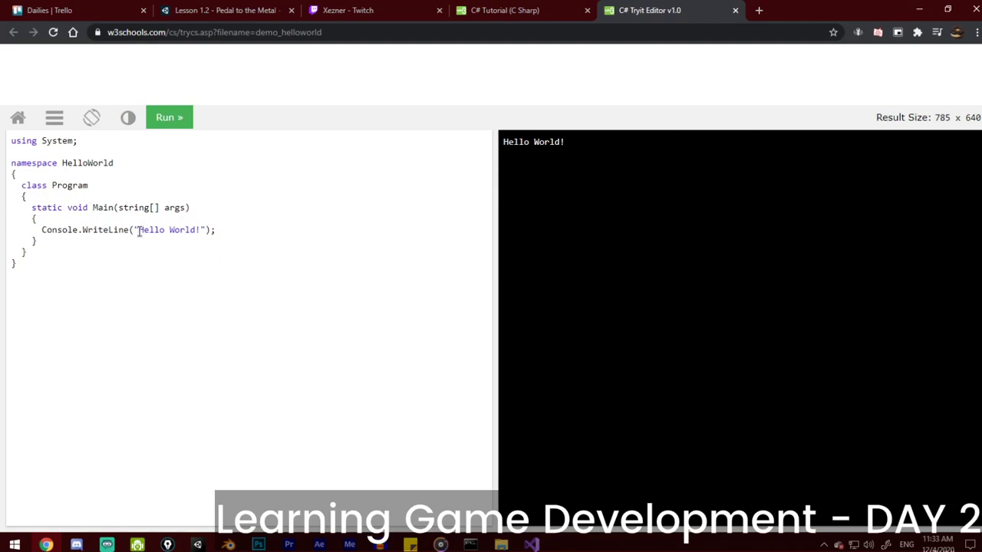
# Change the text in the Console.WriteLine call to "Welcome to my stream", run the example and highlight its output
pyautogui.moveTo(138, 232); pyautogui.dragTo(184, 234)
pyautogui.write('Welcome t')
pyautogui.click(176, 121)
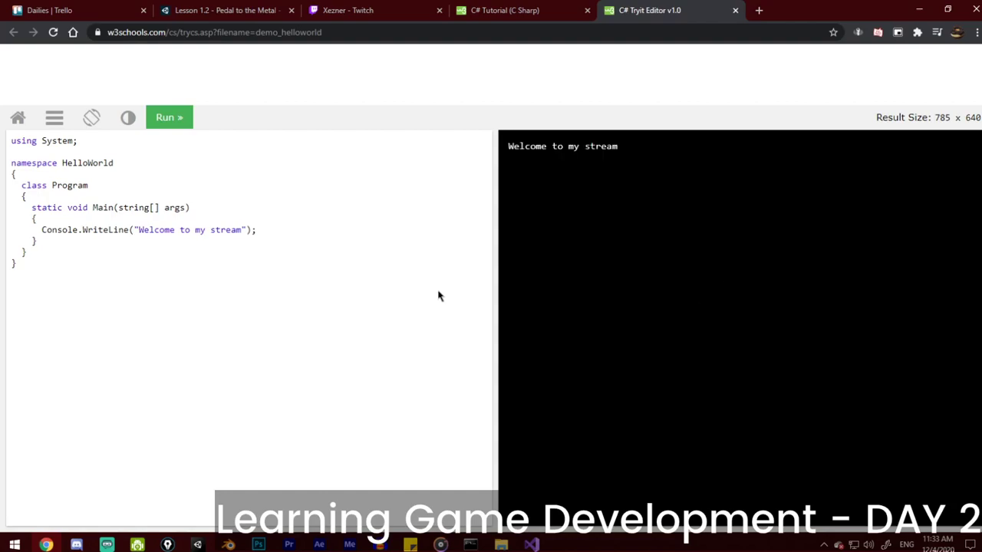
pyautogui.moveTo(508, 148); pyautogui.dragTo(692, 183)
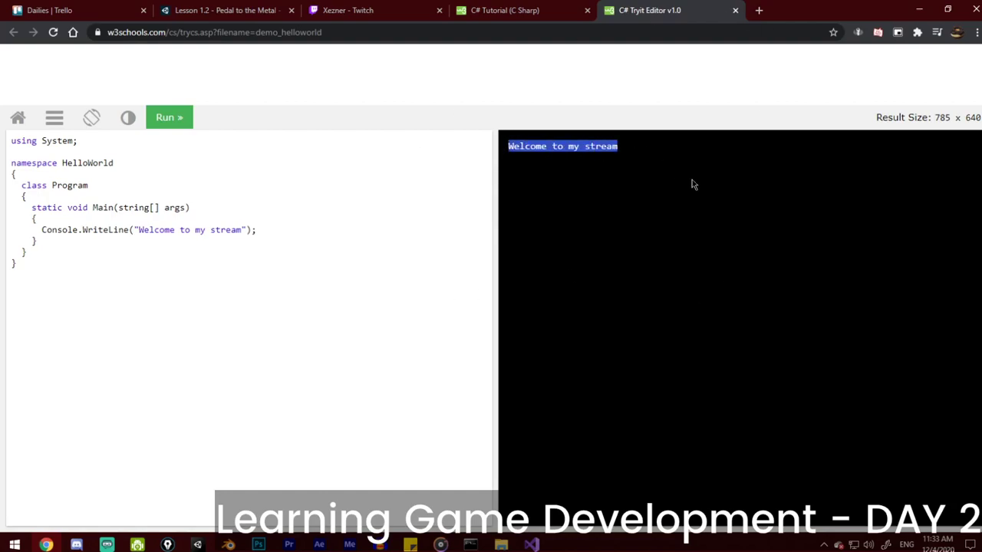
pyautogui.click(531, 160)
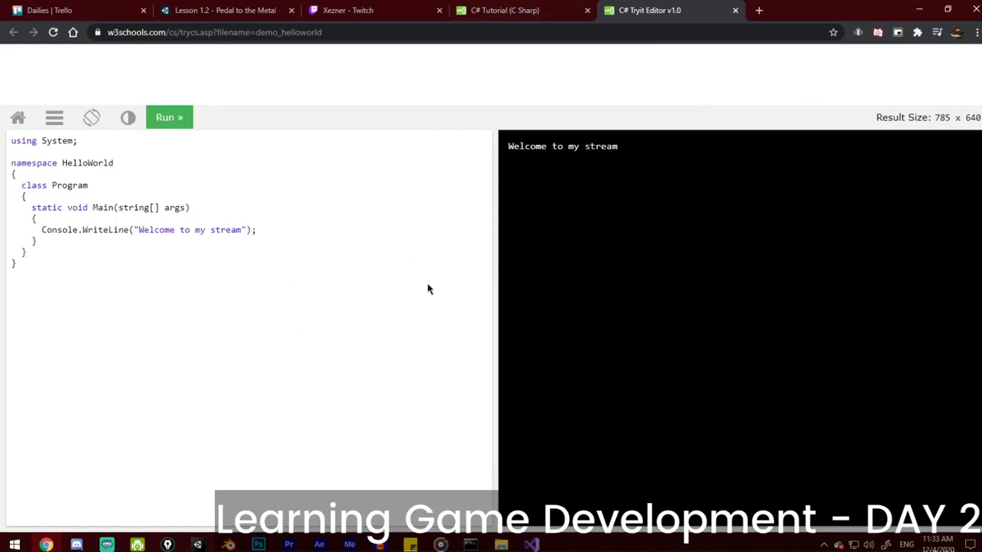
# Close the Tryit Editor and look over the list of C# topics on the tutorial page
pyautogui.hotkey('ctrl', 'w')
pyautogui.scroll(5, 333, 335)
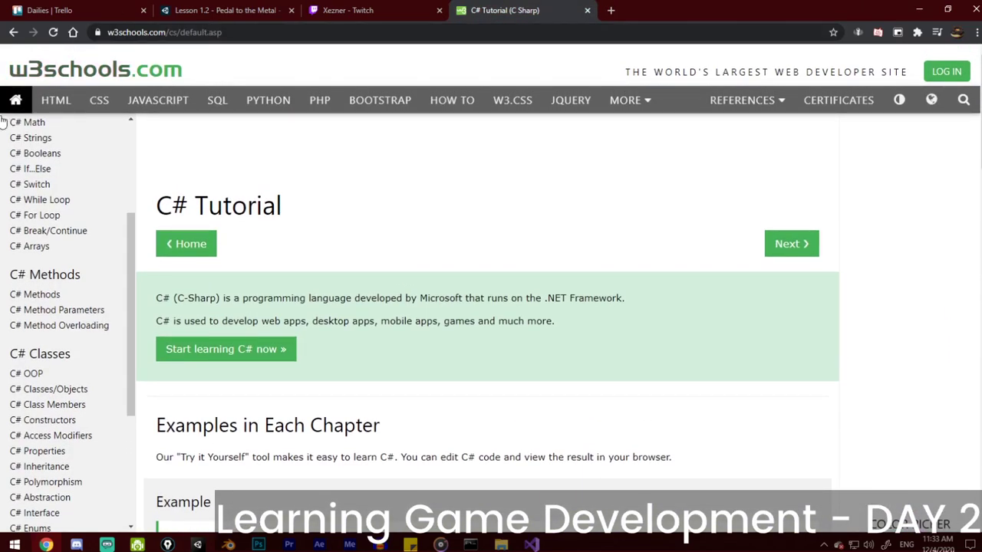
pyautogui.scroll(-3, 415, 313)
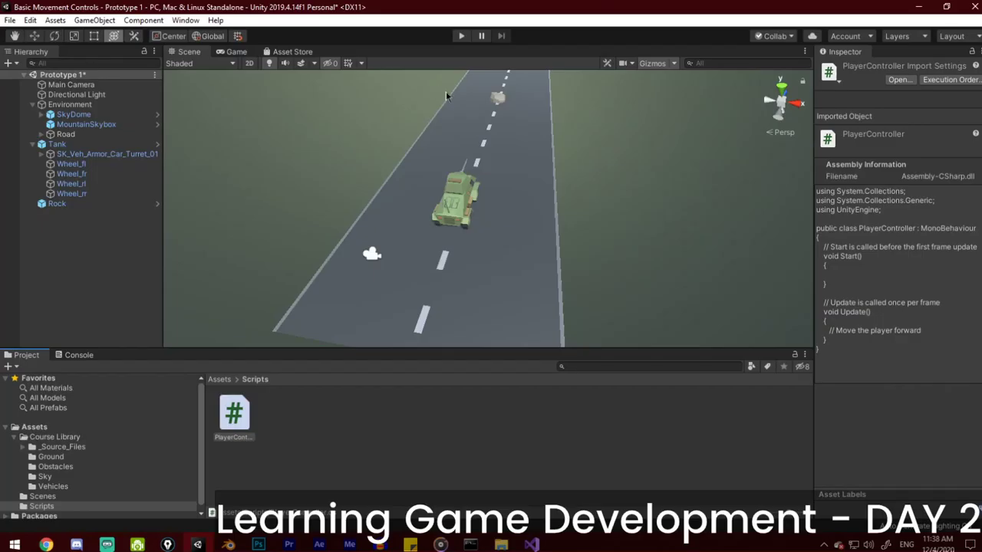
# View the tank on the road in Unity's scene and open the PlayerController script from the Scripts folder
pyautogui.moveTo(522, 182); pyautogui.dragTo(525, 202, button='middle')
pyautogui.keyDown('alt'); pyautogui.moveTo(525, 202); pyautogui.dragTo(529, 141); pyautogui.keyUp('alt')
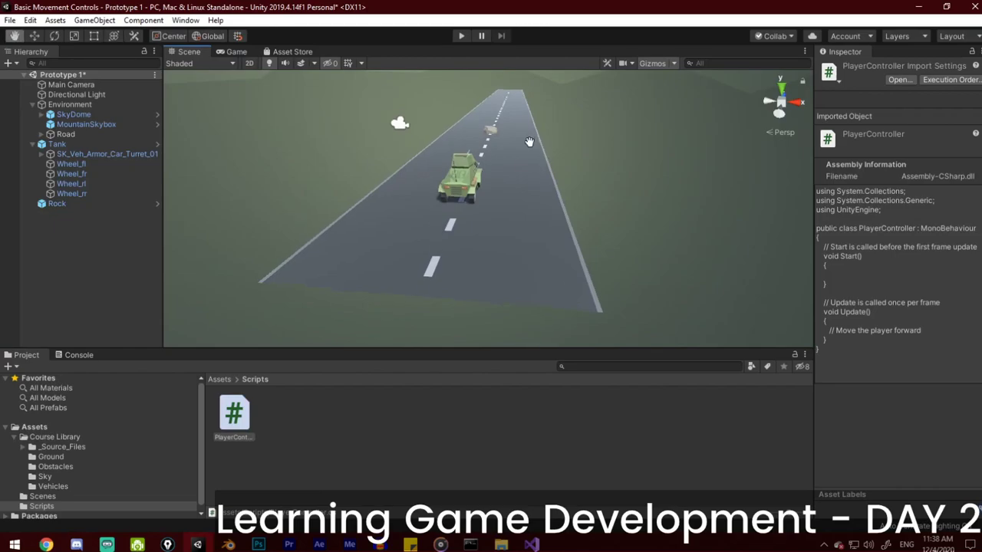
pyautogui.moveTo(528, 140); pyautogui.dragTo(519, 177, button='middle')
pyautogui.doubleClick(237, 415)
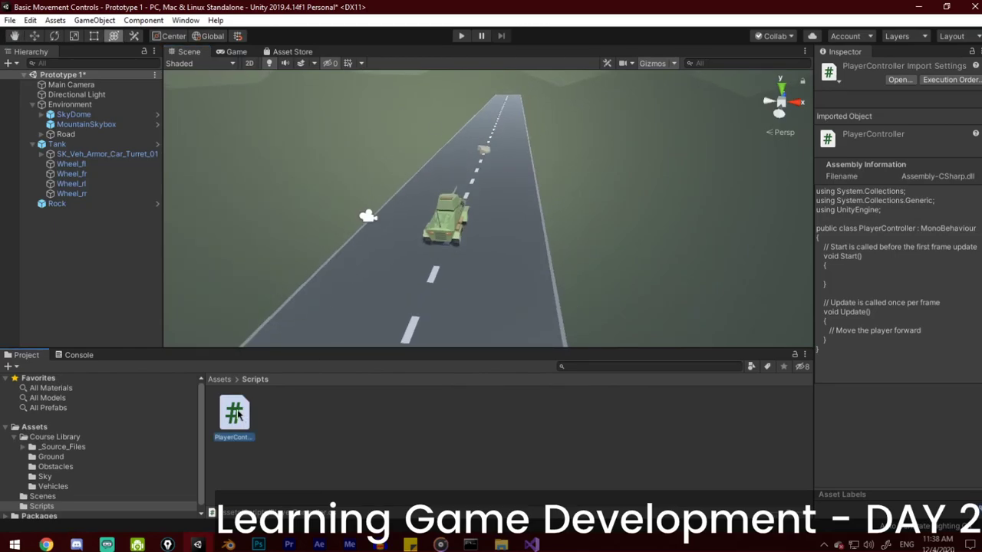
# Add an empty transform.Translate() call on a new line below the "Move the player forward" comment
pyautogui.click(430, 396)
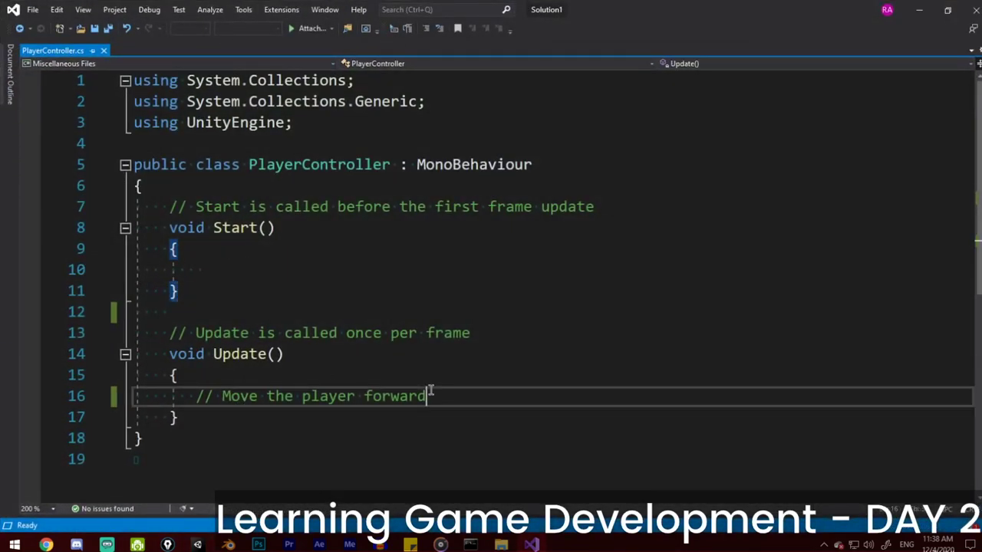
pyautogui.press('Return')
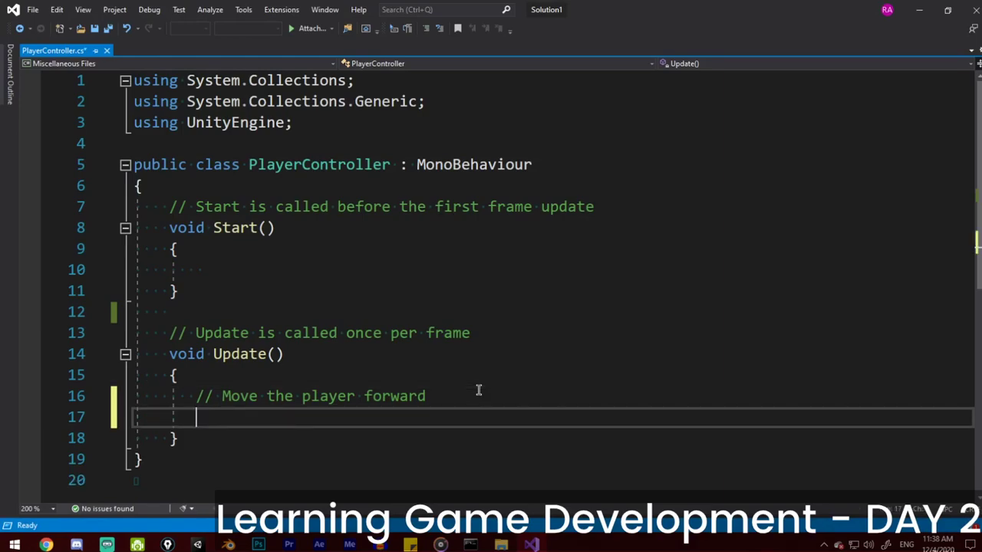
pyautogui.write('transform')
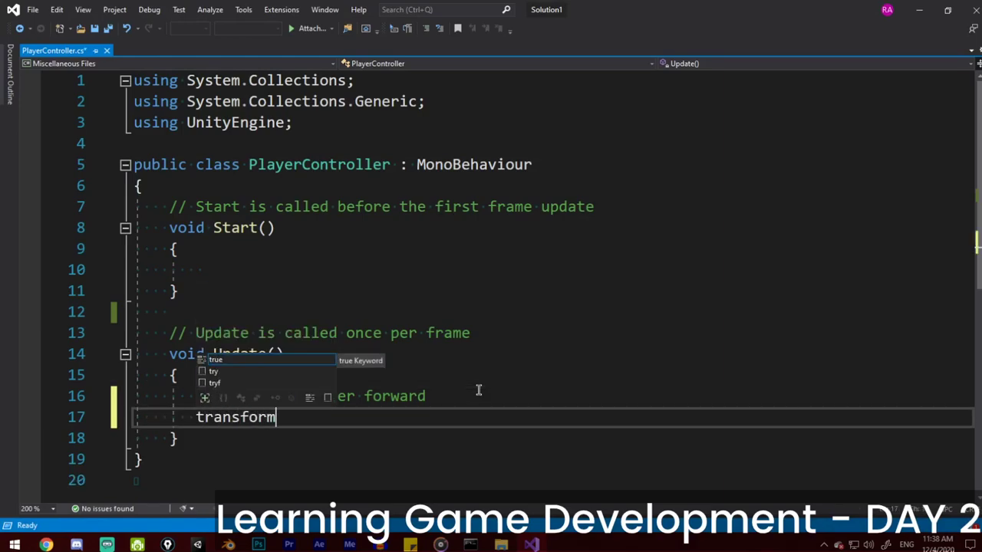
pyautogui.write('.Tr')
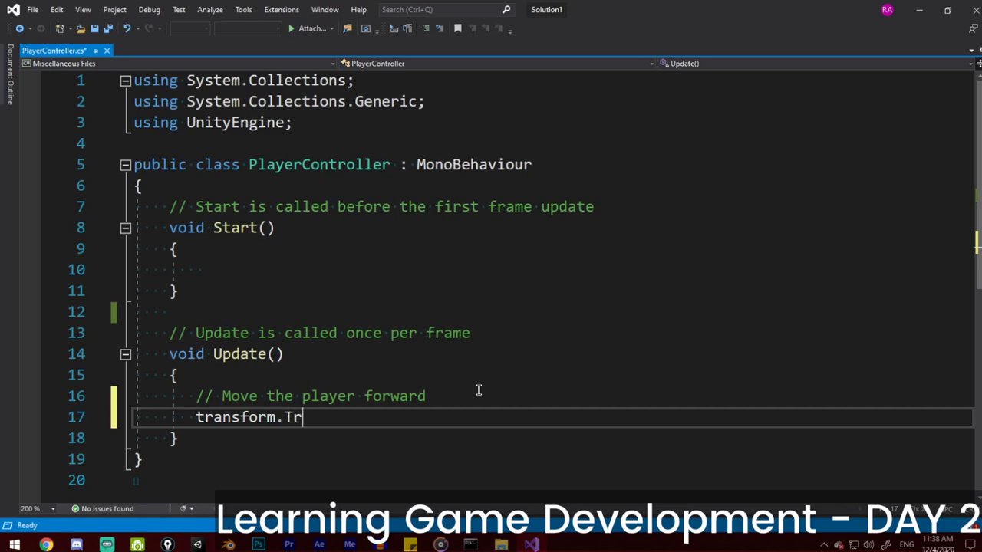
pyautogui.write('anslate')
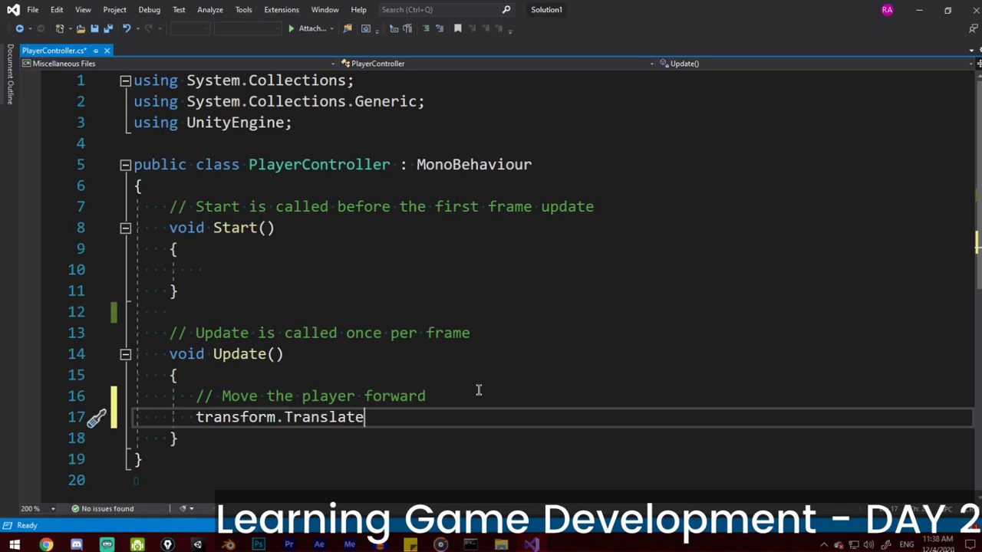
pyautogui.write('(')
# Switch to Unity, select the Tank and move it backward along the road to a Z position of about -4.64
pyautogui.hotkey('alt', 'Tab')
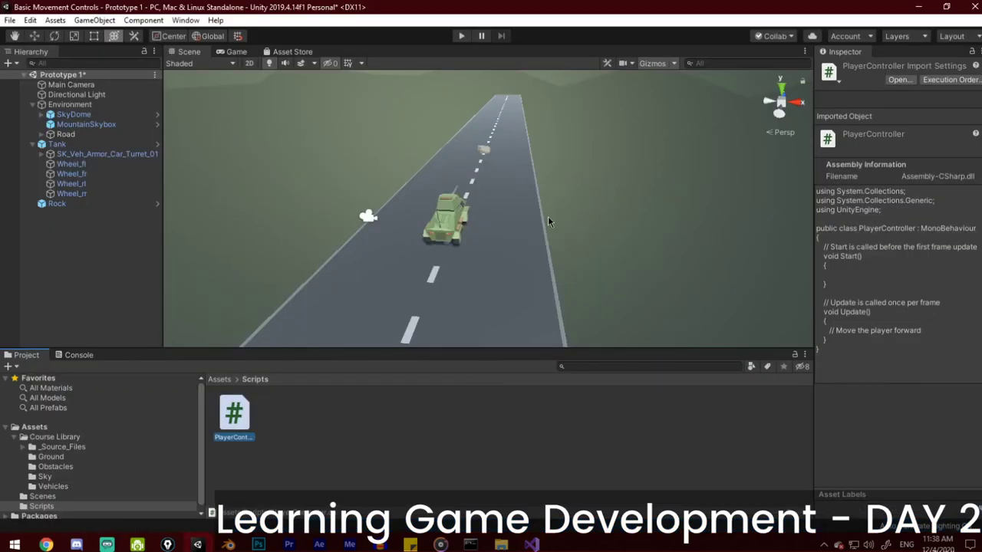
pyautogui.scroll(2, 471, 245)
pyautogui.click(423, 241)
pyautogui.keyDown('alt'); pyautogui.moveTo(513, 243); pyautogui.dragTo(451, 159); pyautogui.keyUp('alt')
pyautogui.click(34, 36)
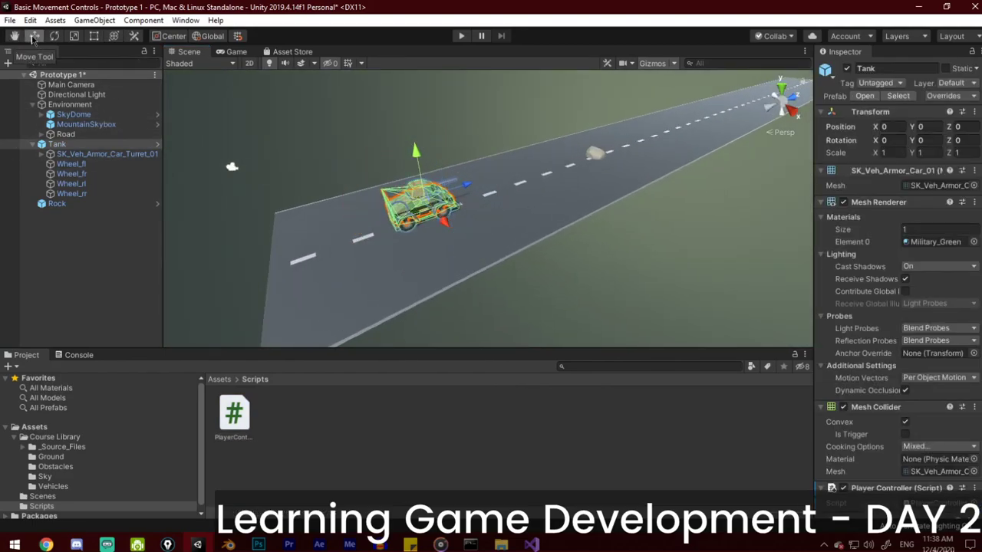
pyautogui.moveTo(471, 187); pyautogui.dragTo(415, 201)
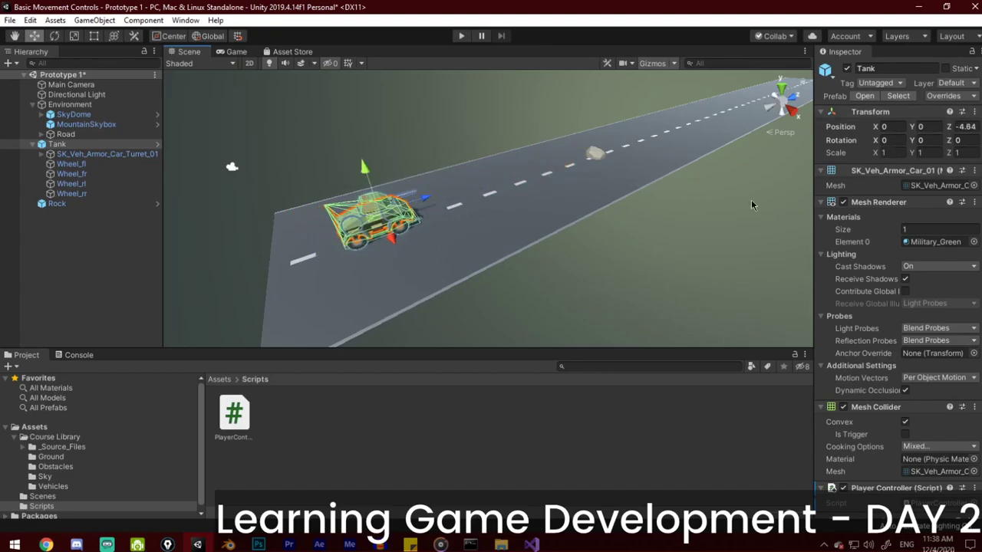
# Reset the Tank's Transform and return to the PlayerController script in Visual Studio
pyautogui.click(974, 112)
pyautogui.click(880, 125)
pyautogui.hotkey('alt', 'Tab')
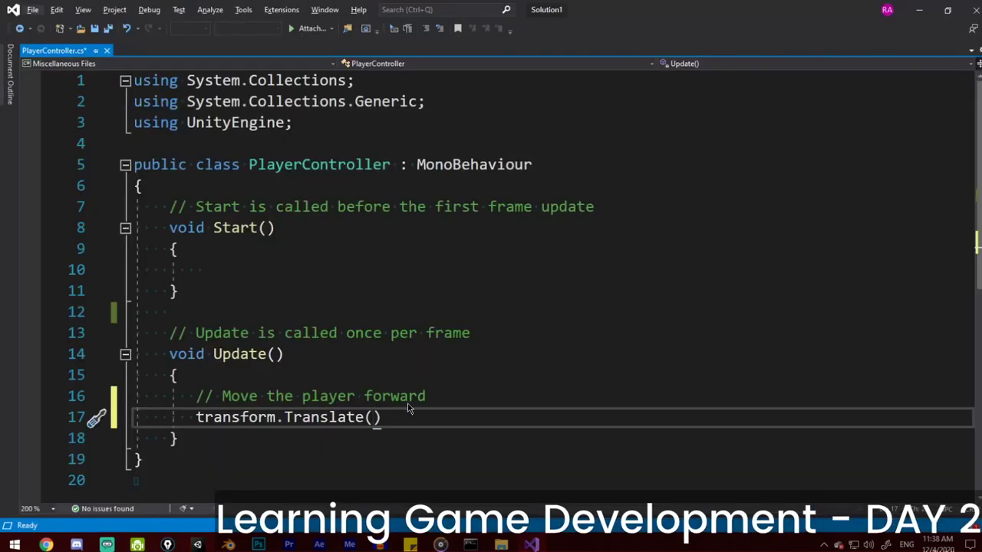
# Try the placeholder arguments x,y,z inside the Translate parentheses and erase them
pyautogui.click(372, 418)
pyautogui.write('x,y,z')
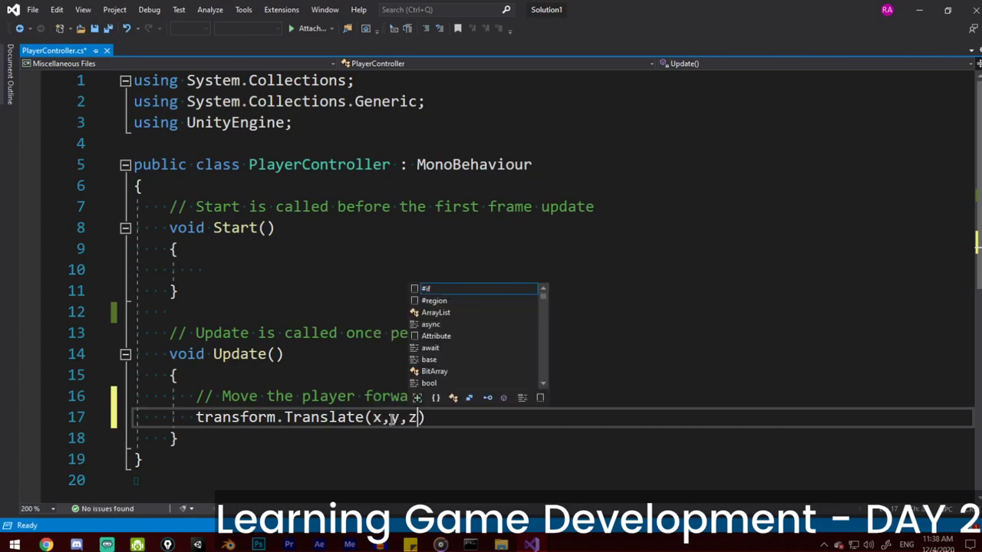
pyautogui.press('BackSpace')
pyautogui.press('BackSpace')
pyautogui.press('BackSpace')
pyautogui.press('BackSpace')
pyautogui.press('BackSpace')
# Enter 0, 0, 1 as the Translate arguments and end the statement with a semicolon
pyautogui.write('0,')
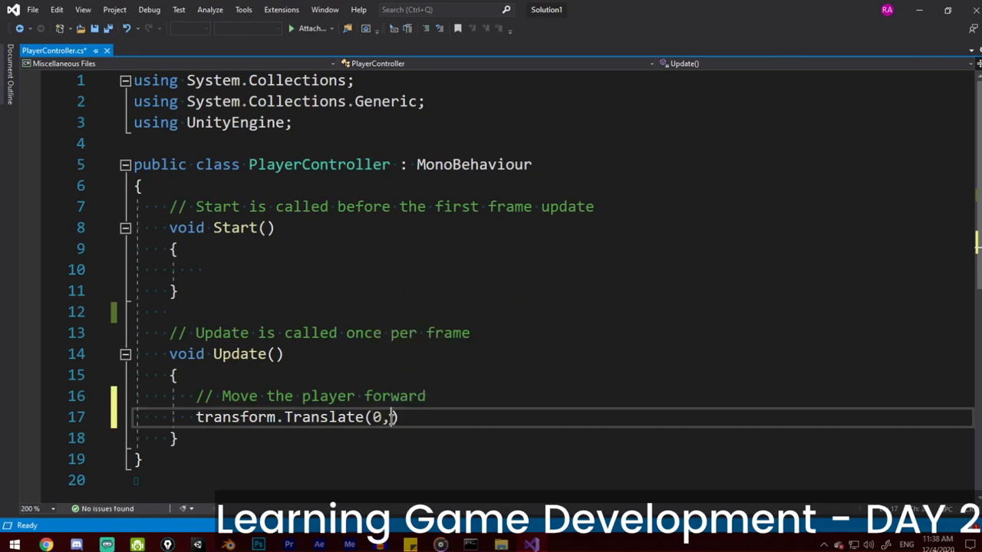
pyautogui.write('0,1')
pyautogui.press('Right')
pyautogui.press('Right')
pyautogui.click(473, 424)
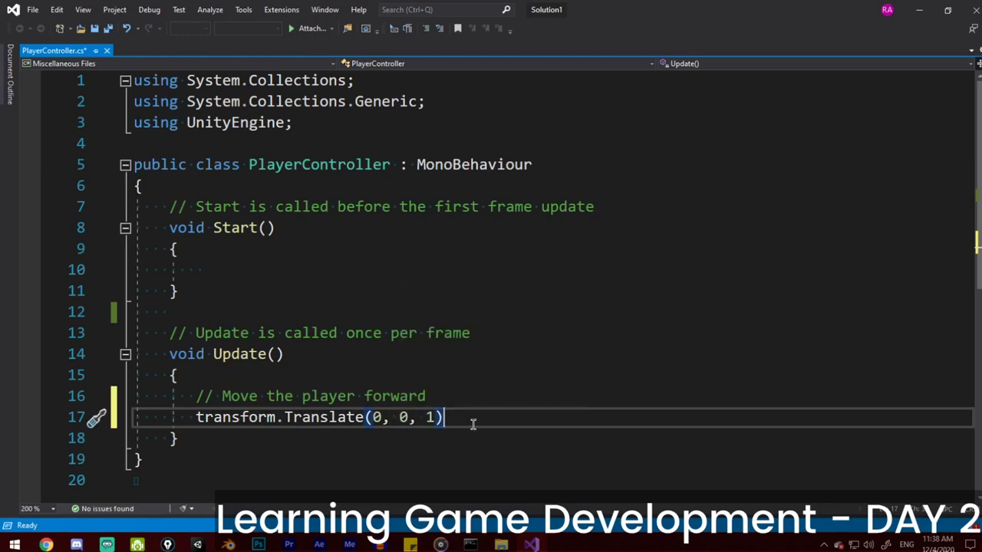
pyautogui.write(';')
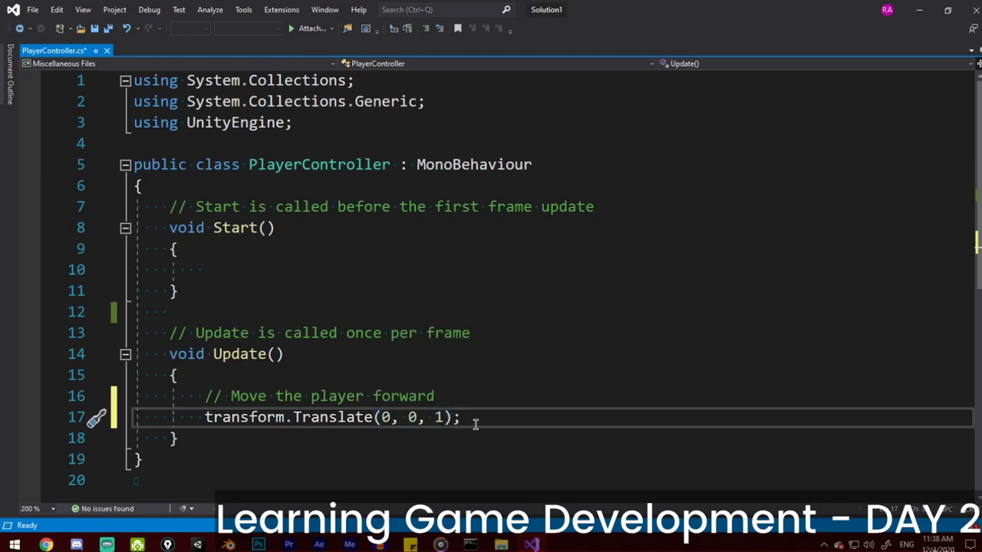
# Review the parts of the transform.Translate statement in the Update method
pyautogui.moveTo(483, 419); pyautogui.dragTo(204, 417)
pyautogui.click(486, 408)
pyautogui.scroll(-2, 485, 408)
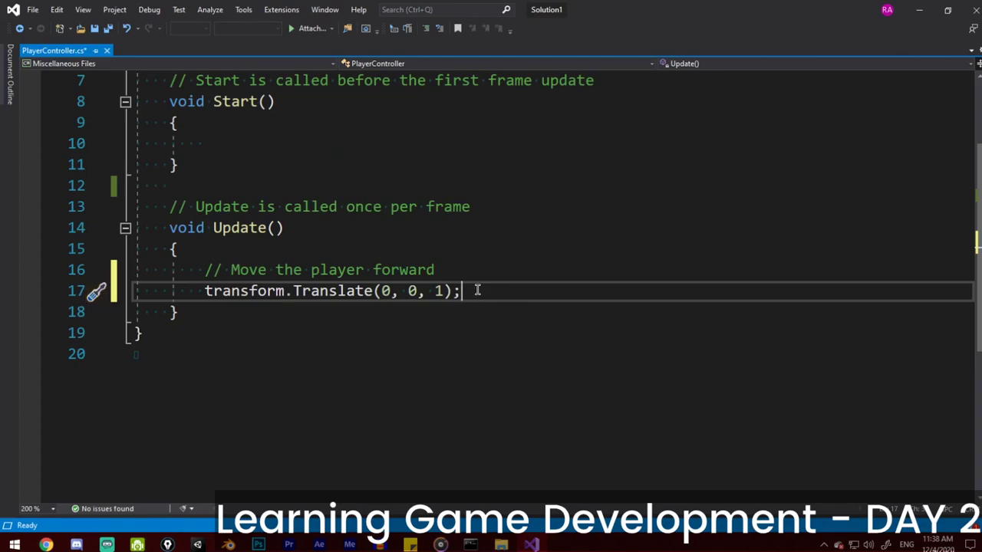
pyautogui.moveTo(479, 293); pyautogui.dragTo(244, 294)
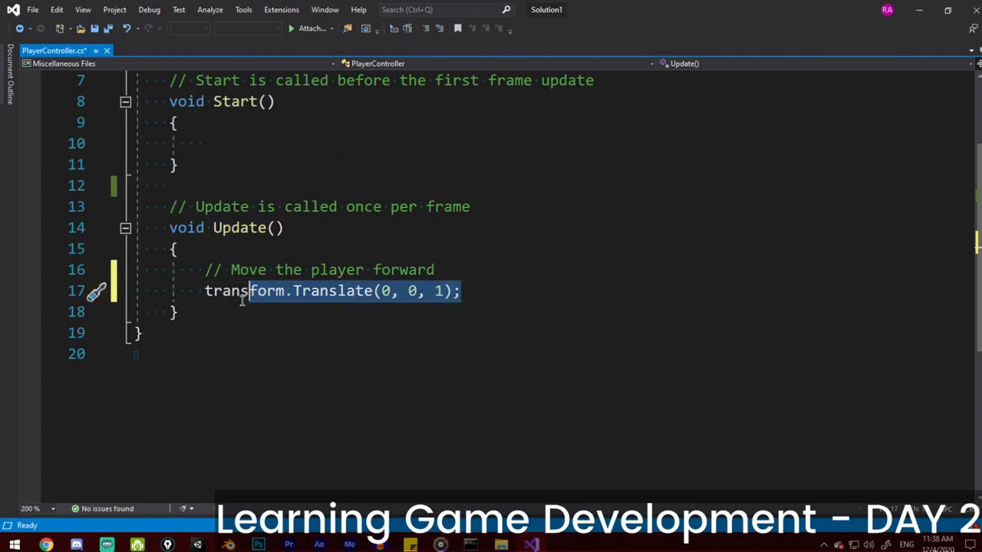
pyautogui.click(336, 306)
pyautogui.click(366, 292)
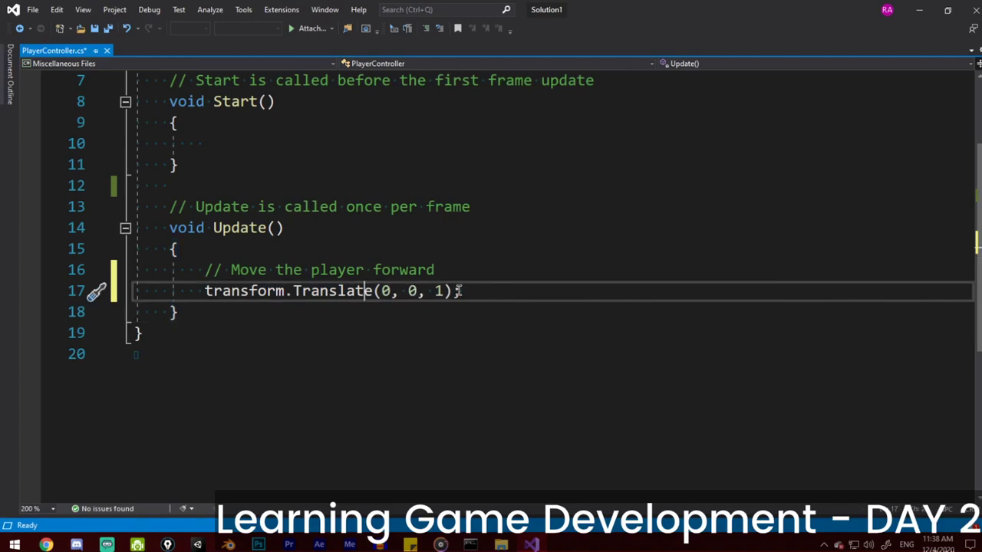
pyautogui.click(532, 291)
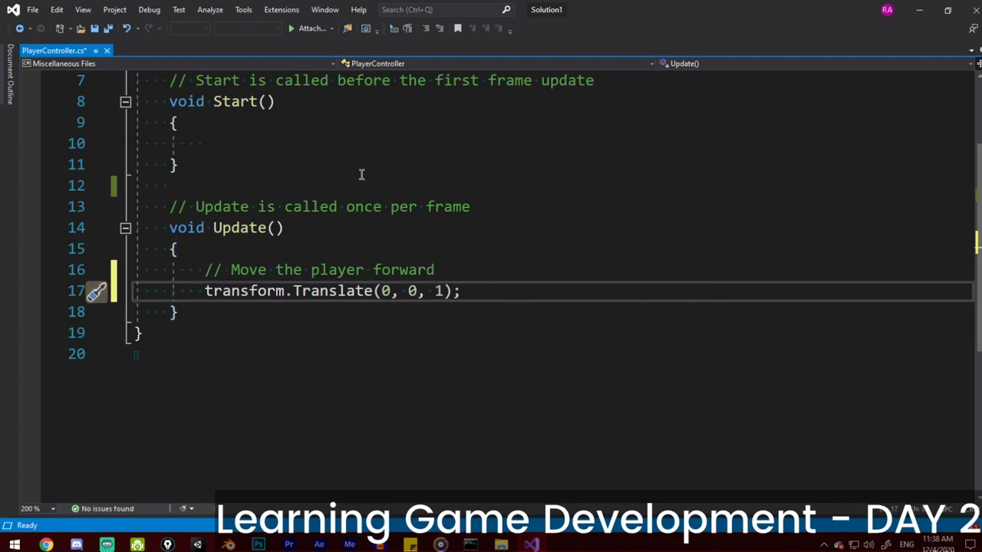
# Switch to Unity, run the game to test the tank's forward movement, and stop it
pyautogui.hotkey('alt', 'Tab')
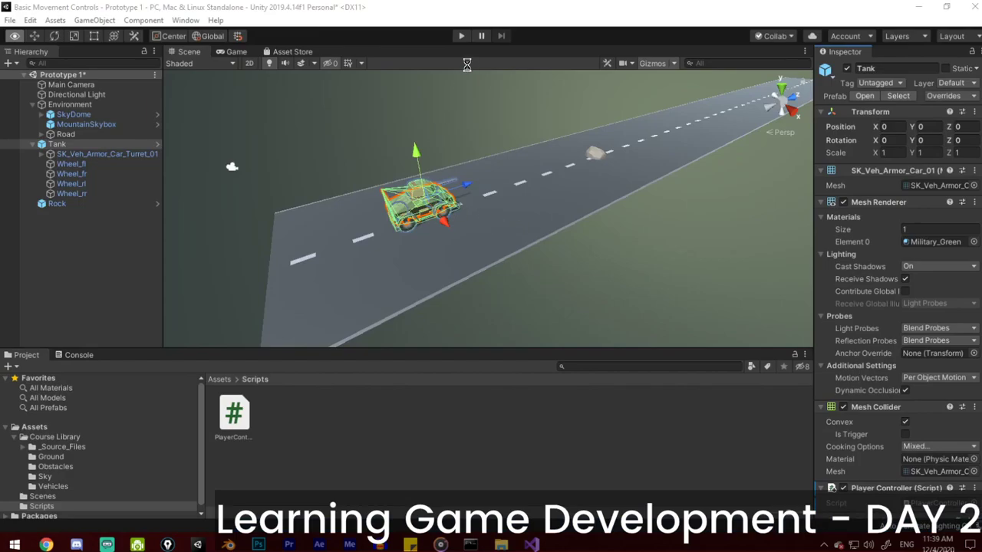
pyautogui.click(462, 36)
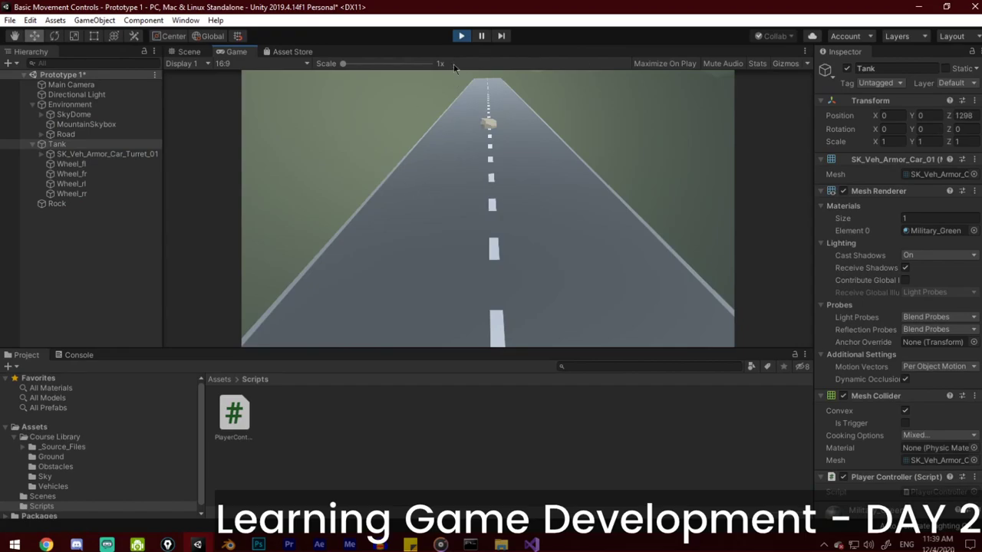
pyautogui.click(461, 36)
pyautogui.hotkey('alt', 'Tab')
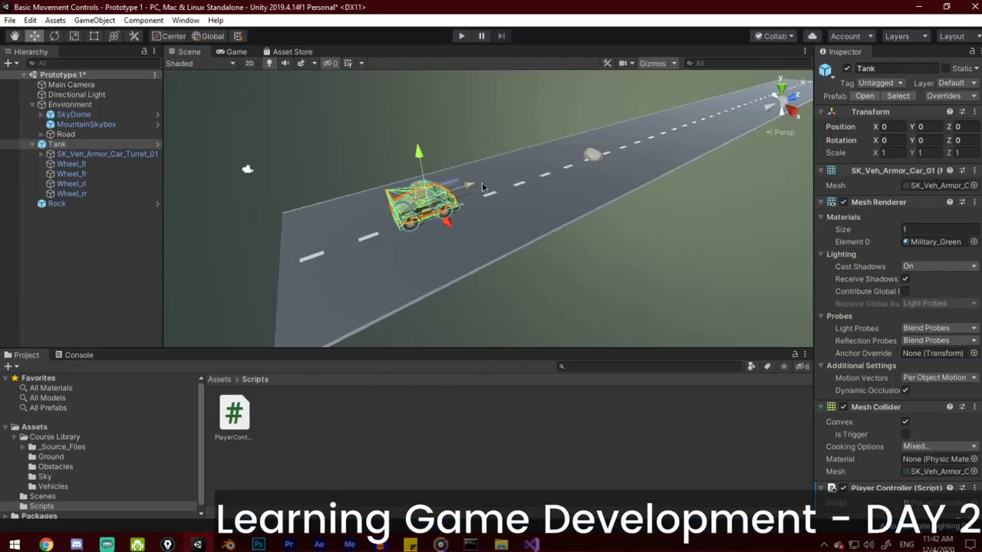
pyautogui.keyDown('alt'); pyautogui.moveTo(482, 182); pyautogui.dragTo(534, 241); pyautogui.keyUp('alt')
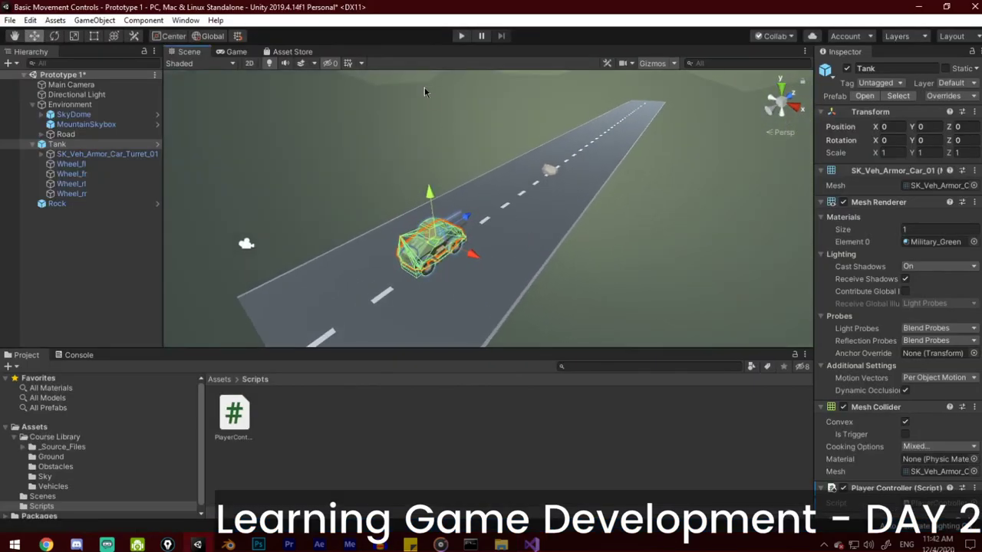
pyautogui.keyDown('alt'); pyautogui.moveTo(437, 172); pyautogui.dragTo(442, 153); pyautogui.keyUp('alt')
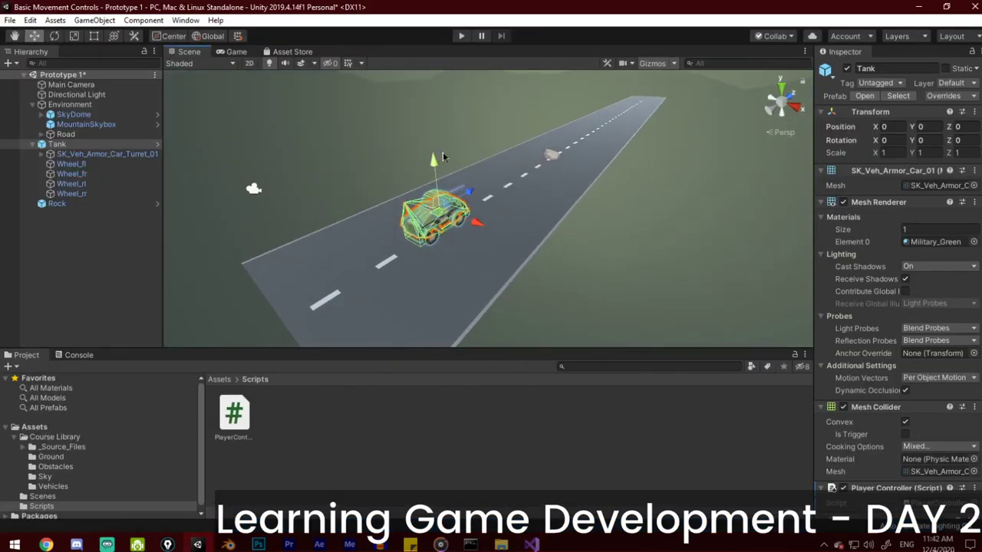
# Open the PlayerController script and start a second transform.Translate call on a new line below the existing one in Update
pyautogui.doubleClick(238, 422)
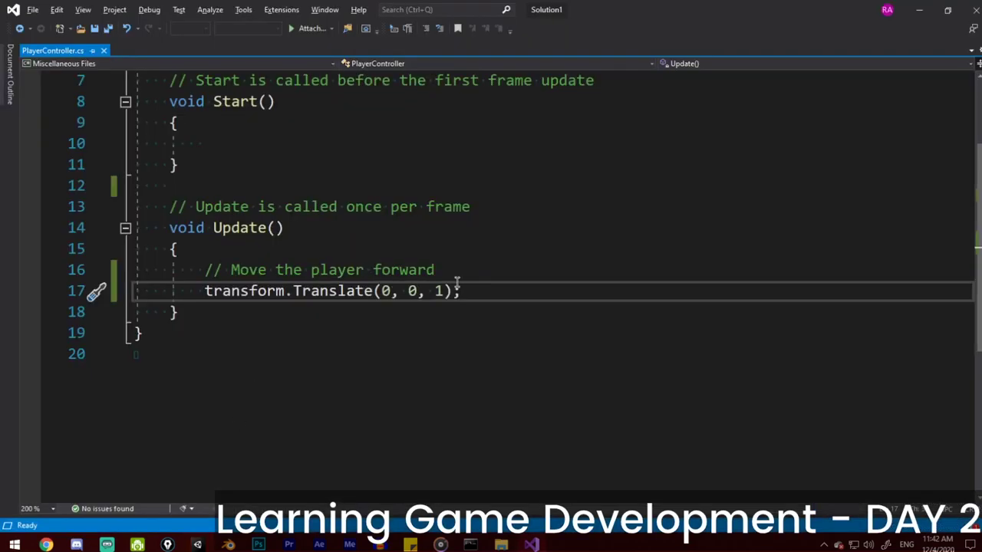
pyautogui.moveTo(460, 292); pyautogui.dragTo(224, 292)
pyautogui.click(501, 294)
pyautogui.press('Return')
pyautogui.write('tra')
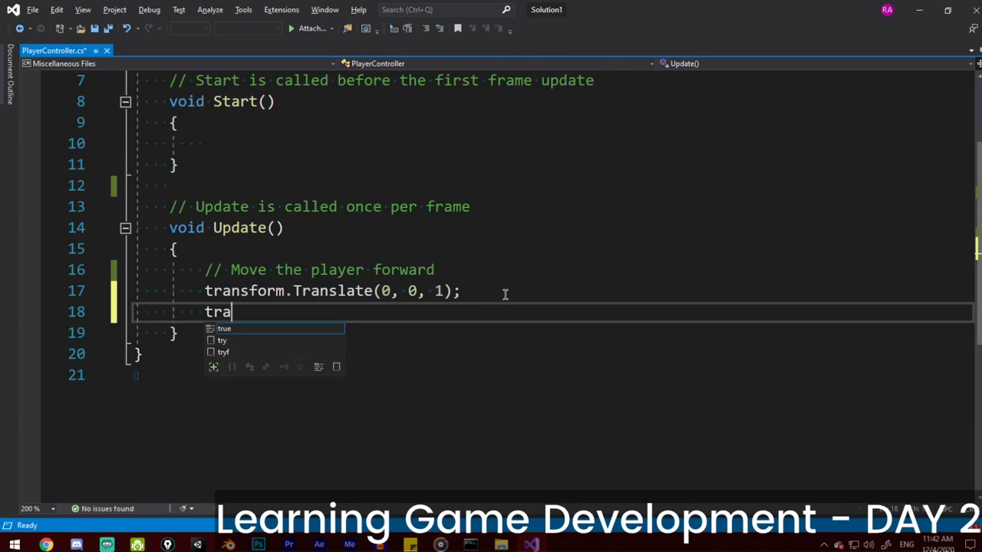
pyautogui.write('nsform.T')
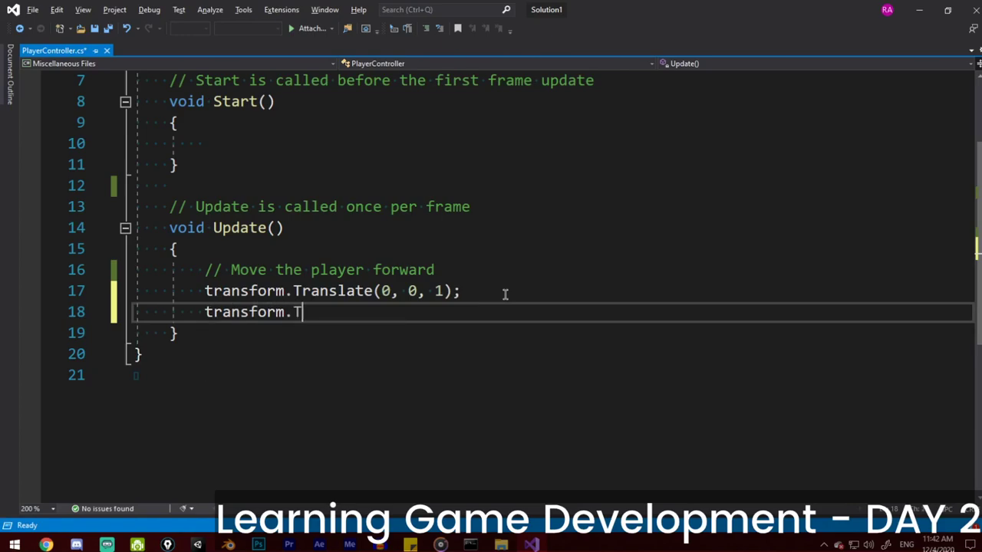
pyautogui.write('ranslate(')
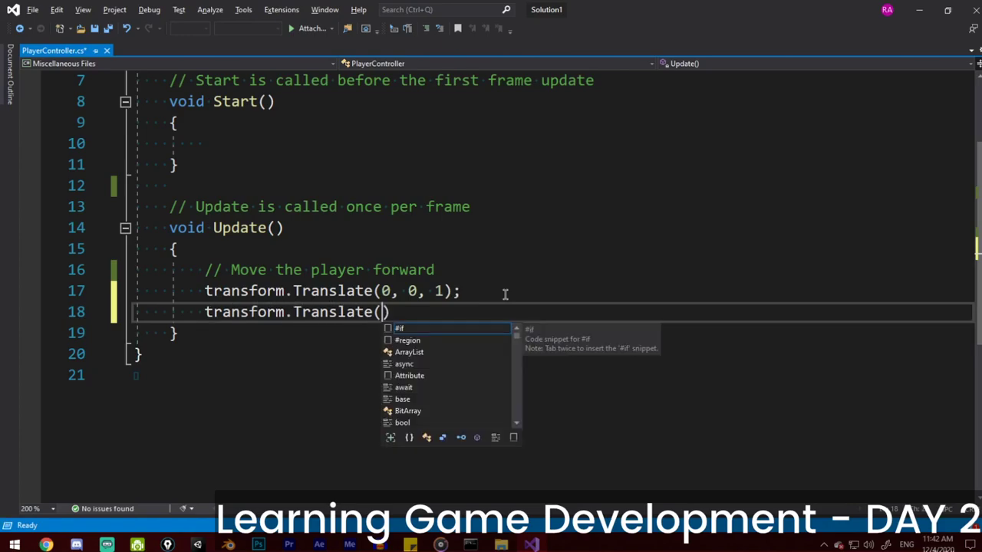
# Enter Vector3 with a capital V inside the parentheses of the second Translate call
pyautogui.write('vector')
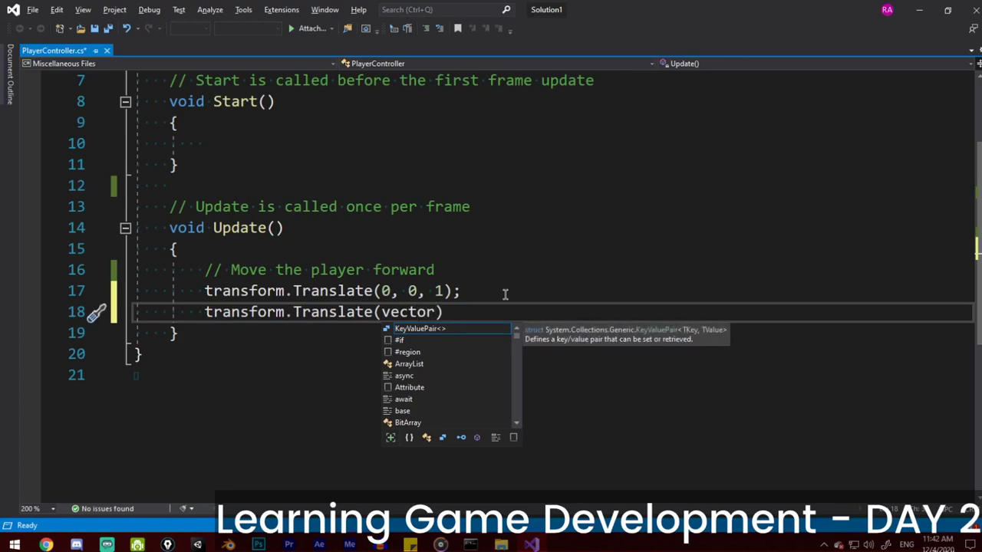
pyautogui.write('34')
pyautogui.press('BackSpace')
pyautogui.press('BackSpace')
pyautogui.press('BackSpace')
pyautogui.press('BackSpace')
pyautogui.press('BackSpace')
pyautogui.press('BackSpace')
pyautogui.press('BackSpace')
pyautogui.press('BackSpace')
pyautogui.write('Vector34')
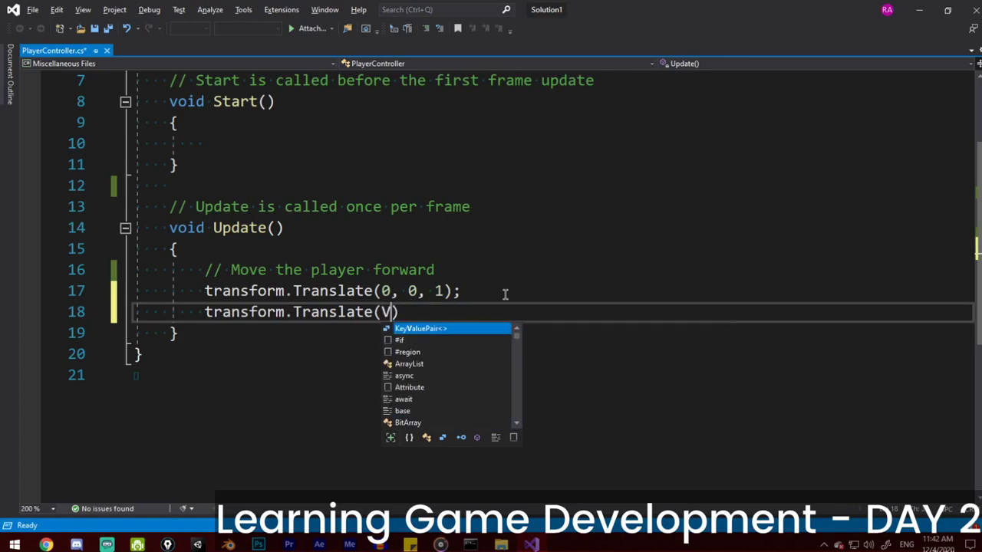
pyautogui.press('BackSpace')
# Complete the argument as Vector3.forward and end the statement with a closing parenthesis and semicolon
pyautogui.write('(')
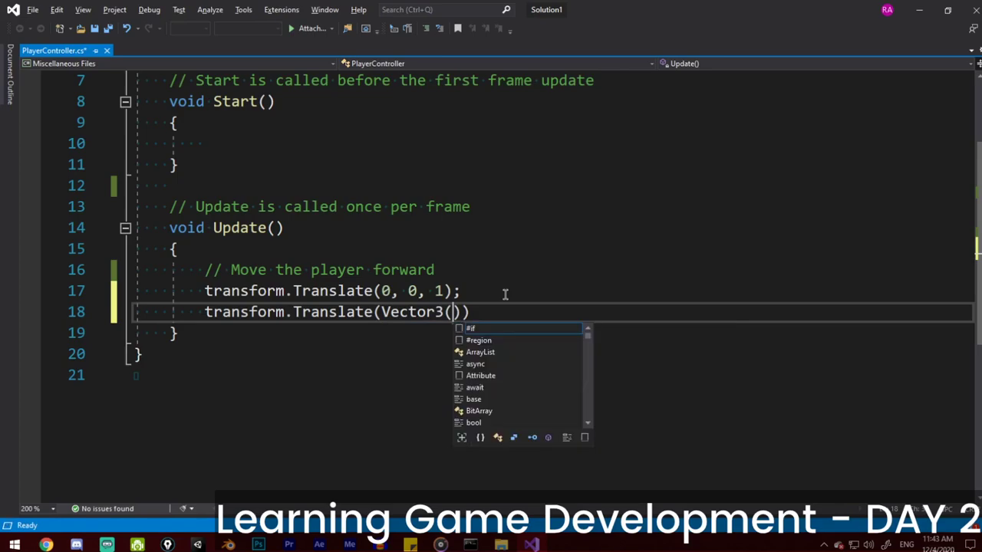
pyautogui.press('BackSpace')
pyautogui.write('(forward)')
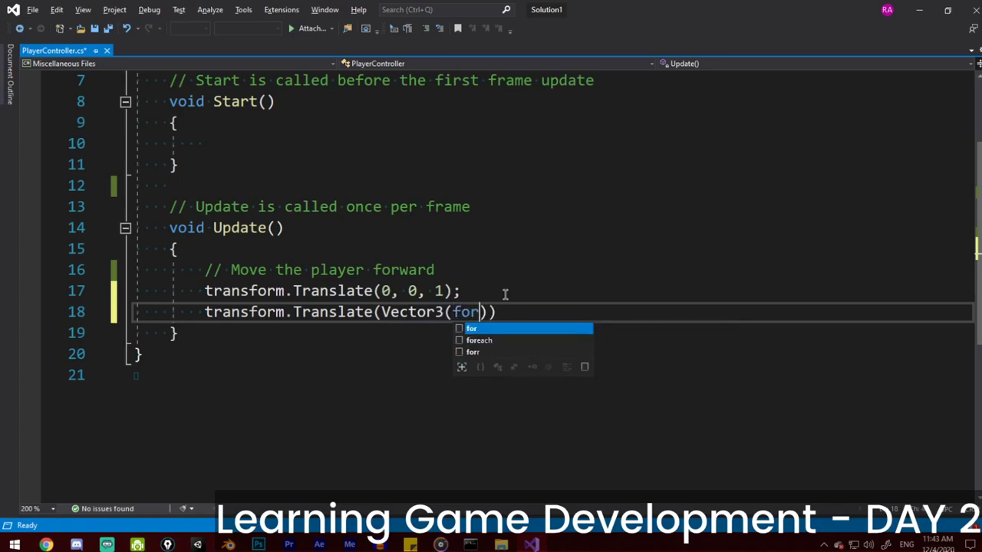
pyautogui.hotkey('ctrl', 'shift', 'Left')
pyautogui.hotkey('ctrl', 'shift', 'Left')
pyautogui.hotkey('ctrl', 'shift', 'Left')
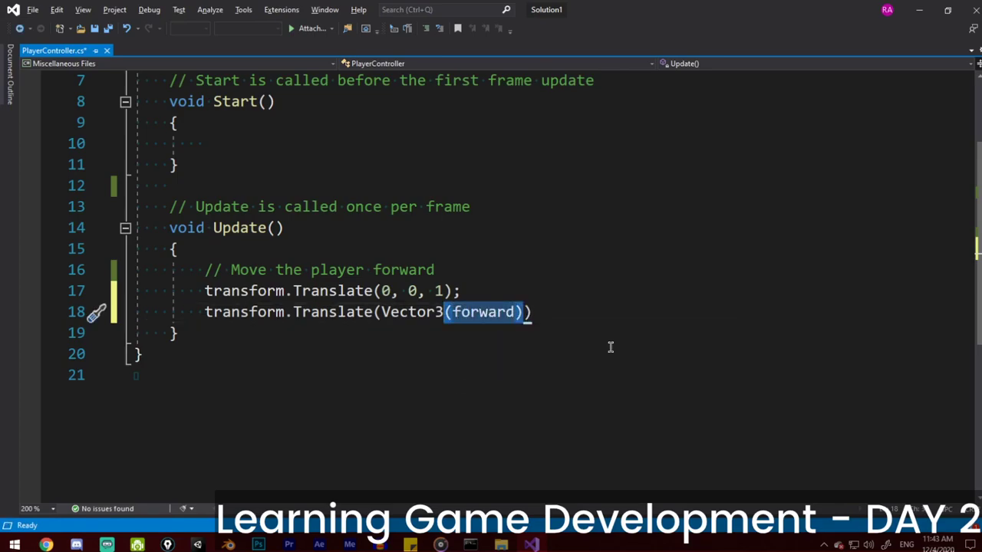
pyautogui.write('.forward')
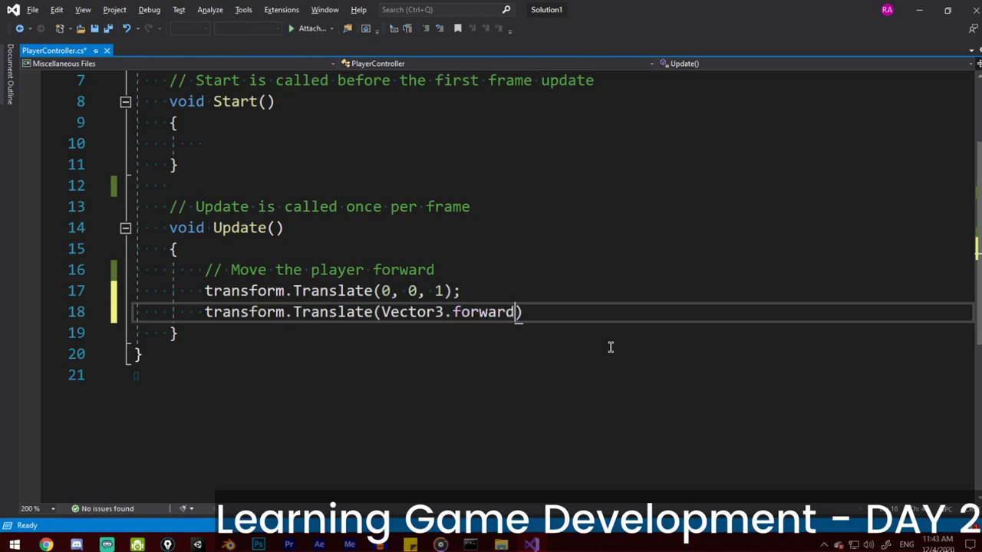
pyautogui.write(');')
# Delete the transform.Translate(0, 0, 1) line from Update and save the script
pyautogui.moveTo(469, 297); pyautogui.dragTo(137, 292)
pyautogui.press('BackSpace')
pyautogui.press('BackSpace')
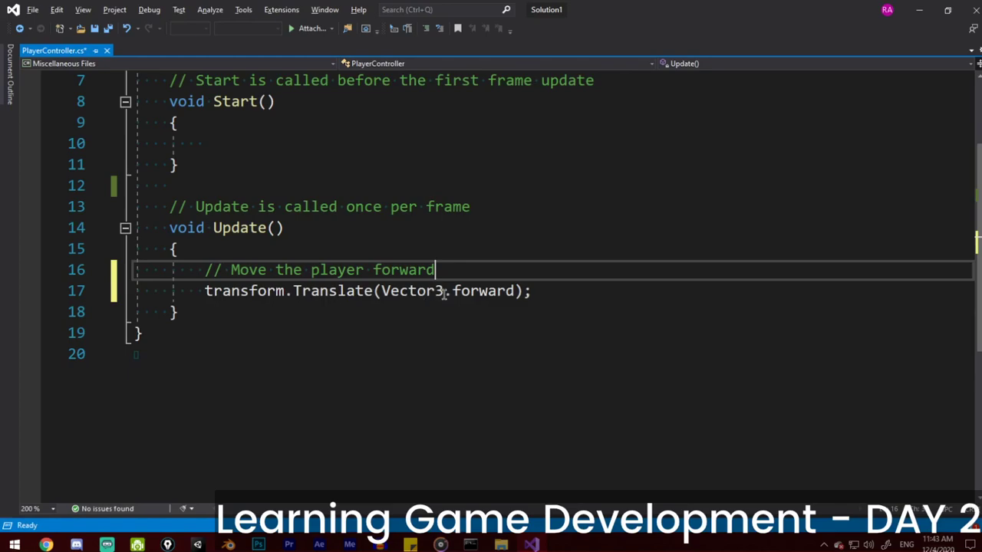
pyautogui.hotkey('ctrl', 's')
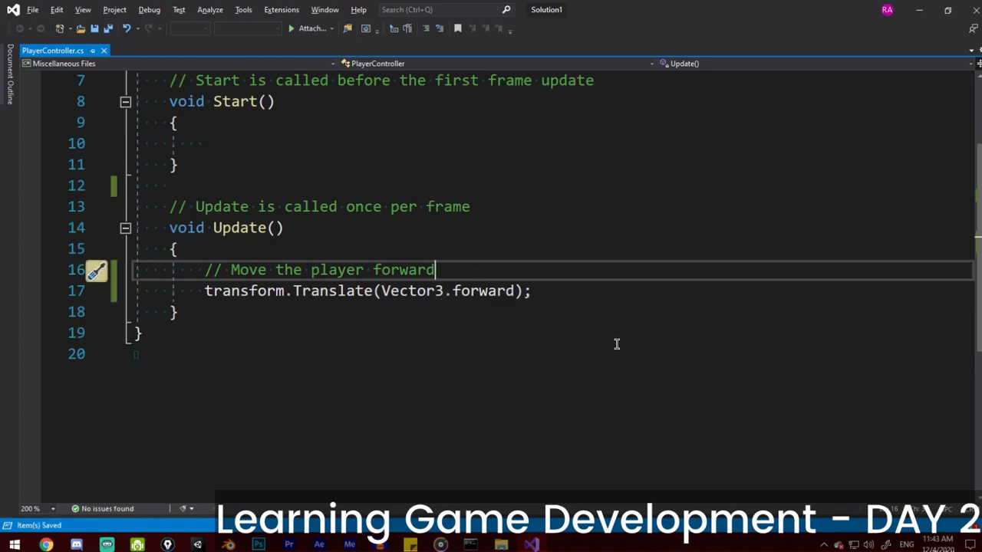
# Switch to Unity and run the game to test the tank's movement with Vector3.forward
pyautogui.click(197, 545)
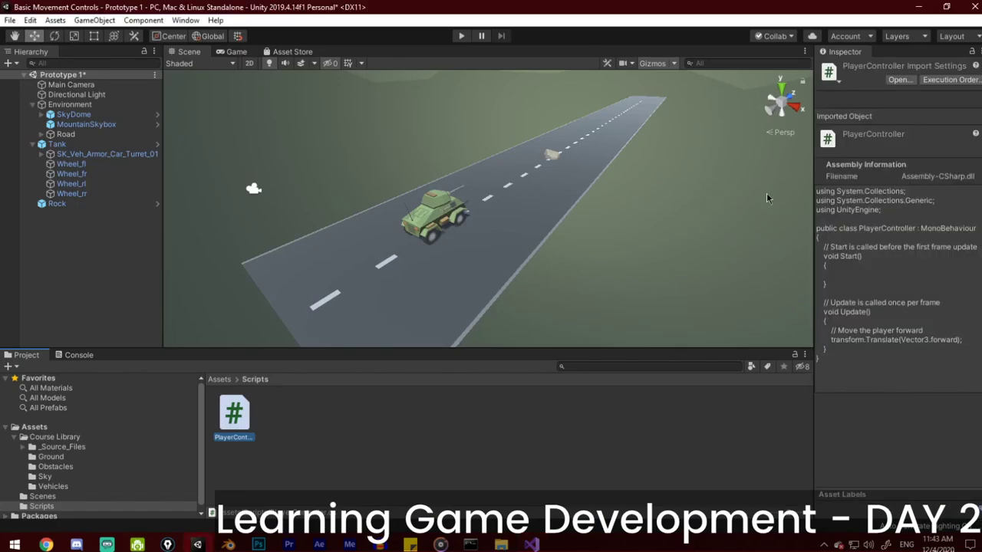
pyautogui.click(461, 36)
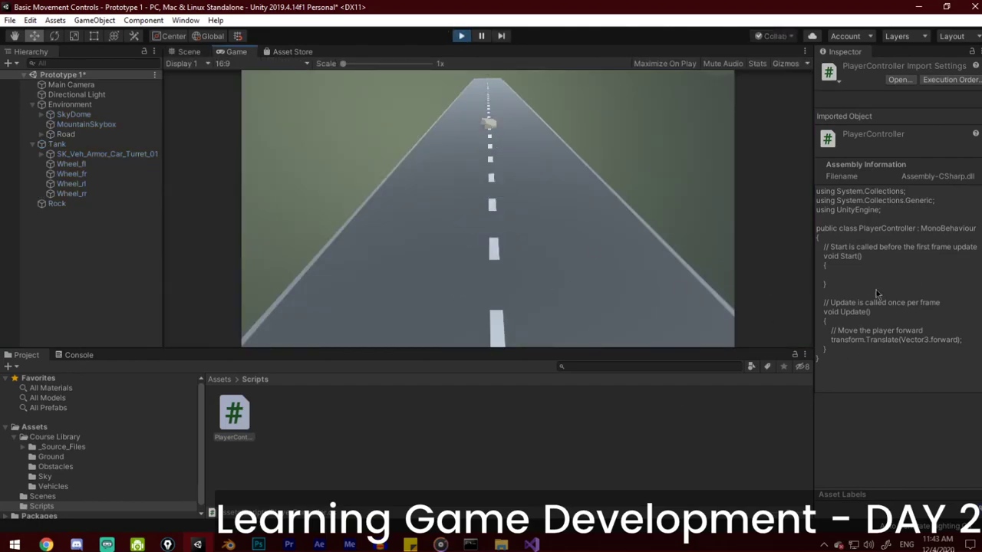
# Switch back to Visual Studio and add a transform.Translate call with arguments 0,0,1 on a new line below the Vector3.forward statement
pyautogui.hotkey('alt', 'Tab')
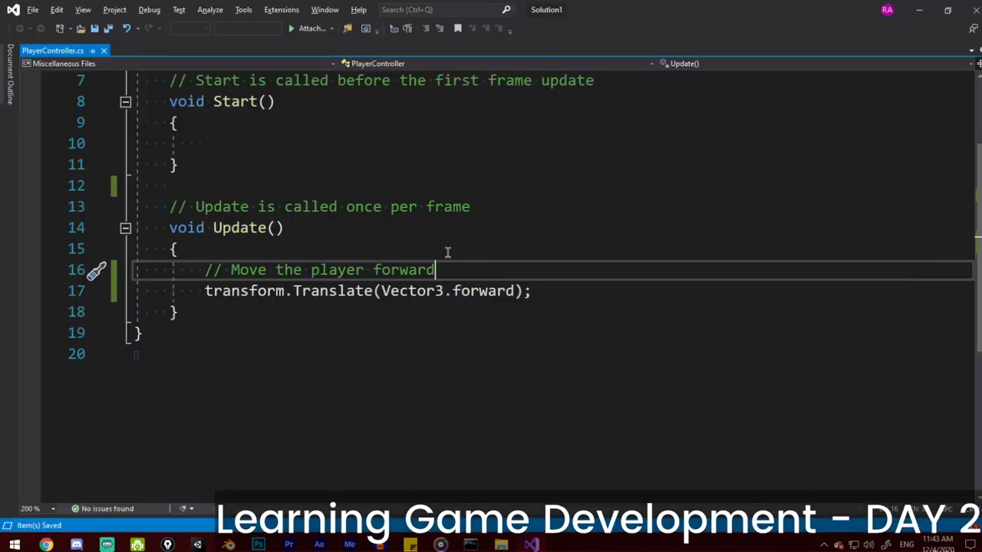
pyautogui.click(311, 291)
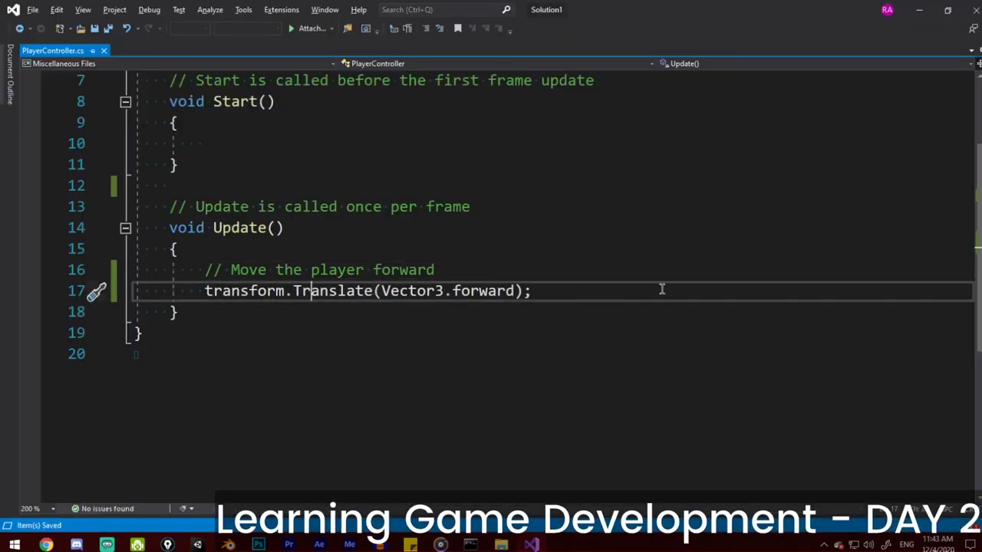
pyautogui.click(560, 287)
pyautogui.press('Return')
pyautogui.write('transfo')
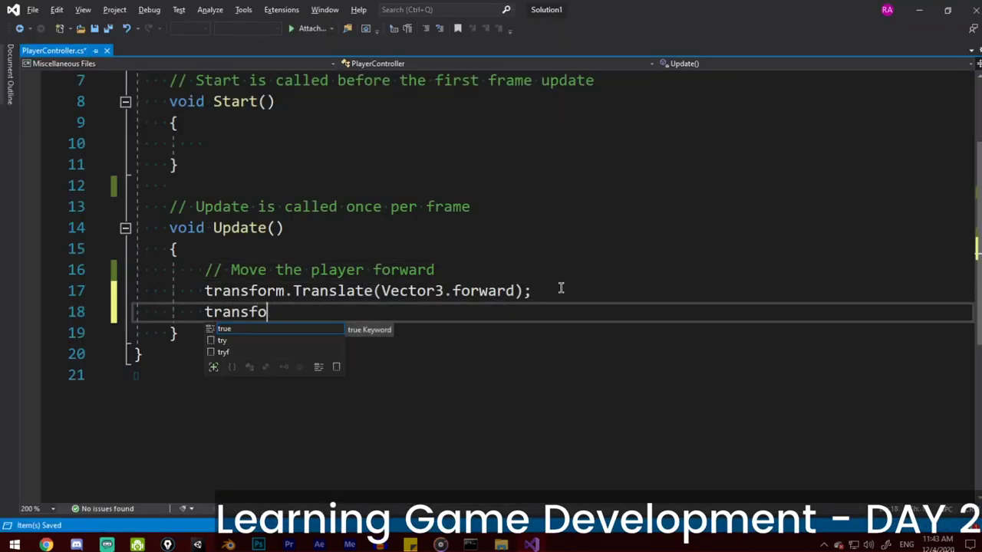
pyautogui.write('rm.Translate()')
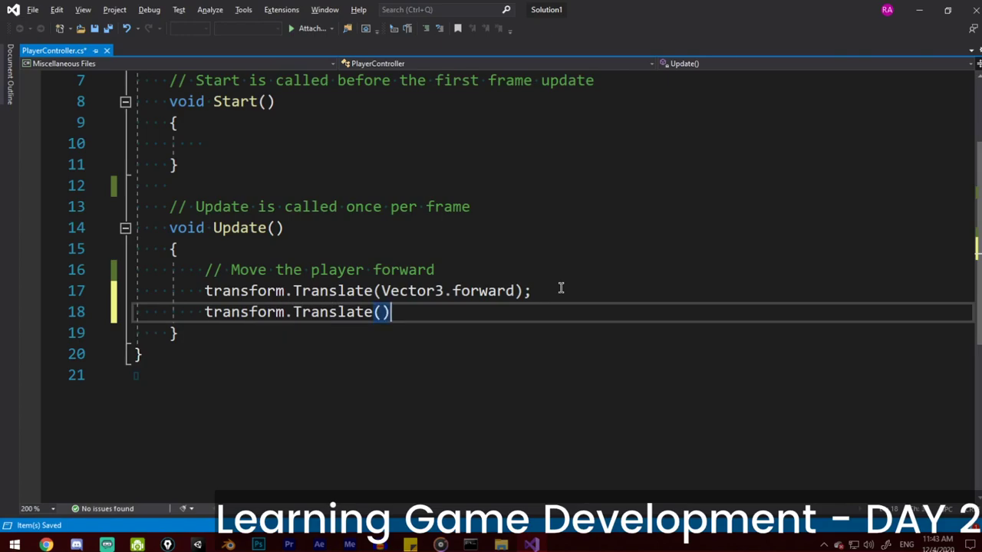
pyautogui.press('BackSpace')
pyautogui.write('0,0,1')
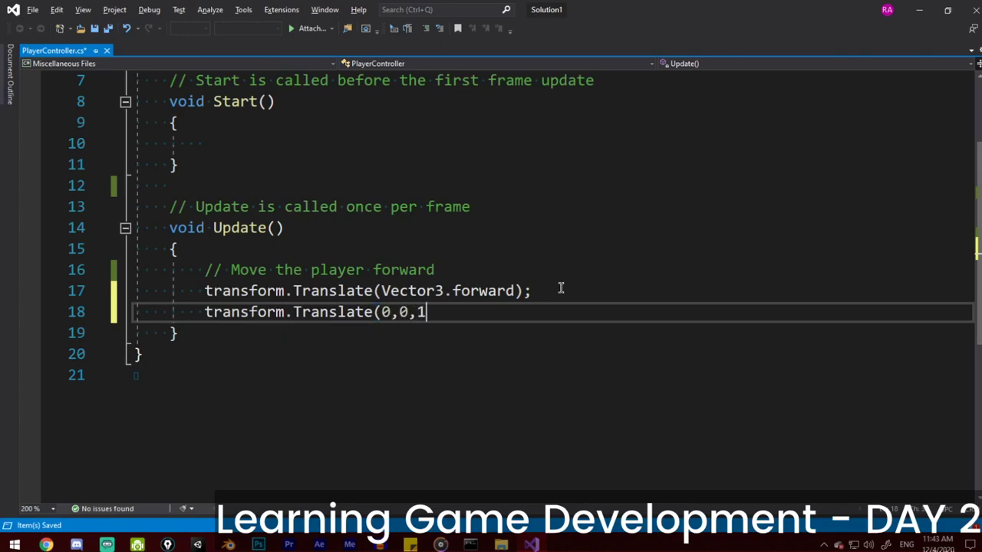